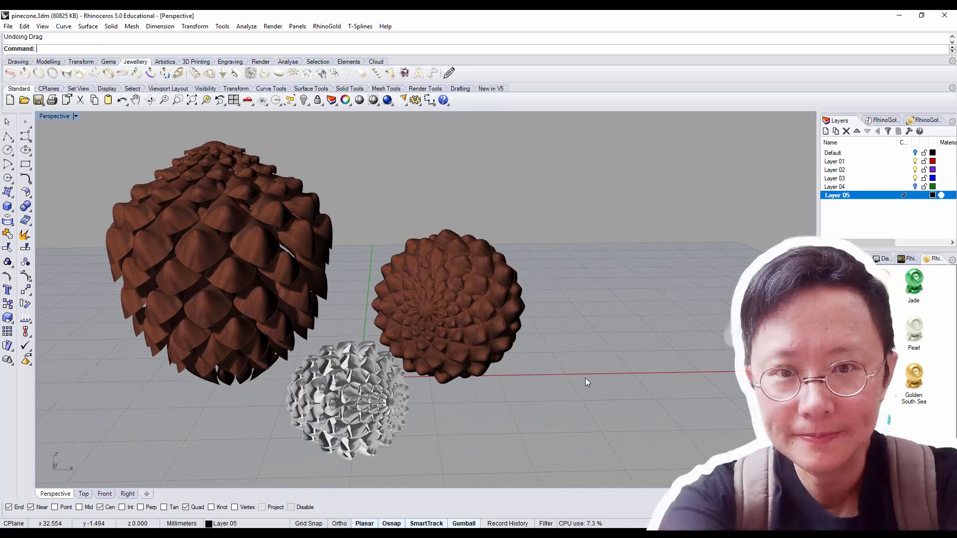
# Step: Review the five techniques listed as 3D text beside the pinecone models, from Curve to Scale and Cage Edit
pyautogui.moveTo(585, 378); pyautogui.dragTo(573, 378, button='right')
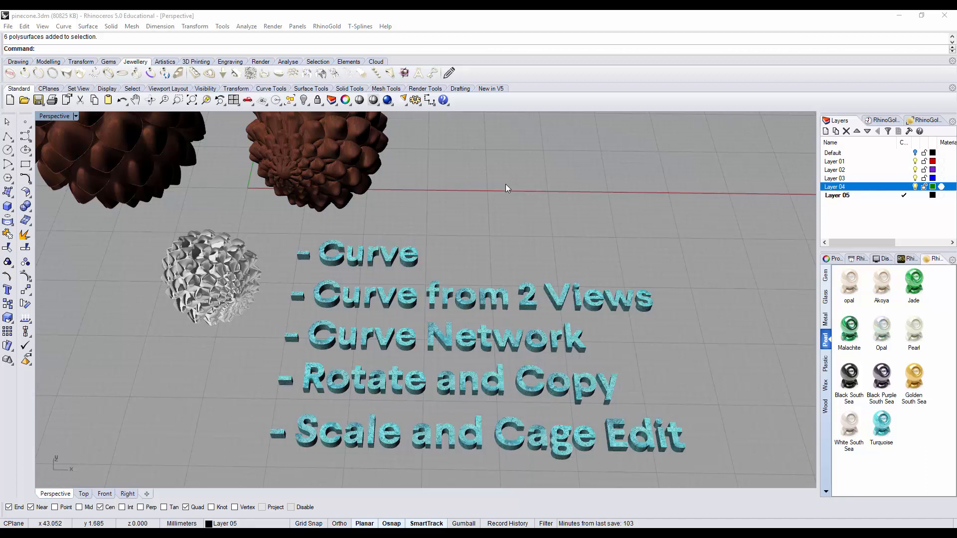
pyautogui.click(426, 256)
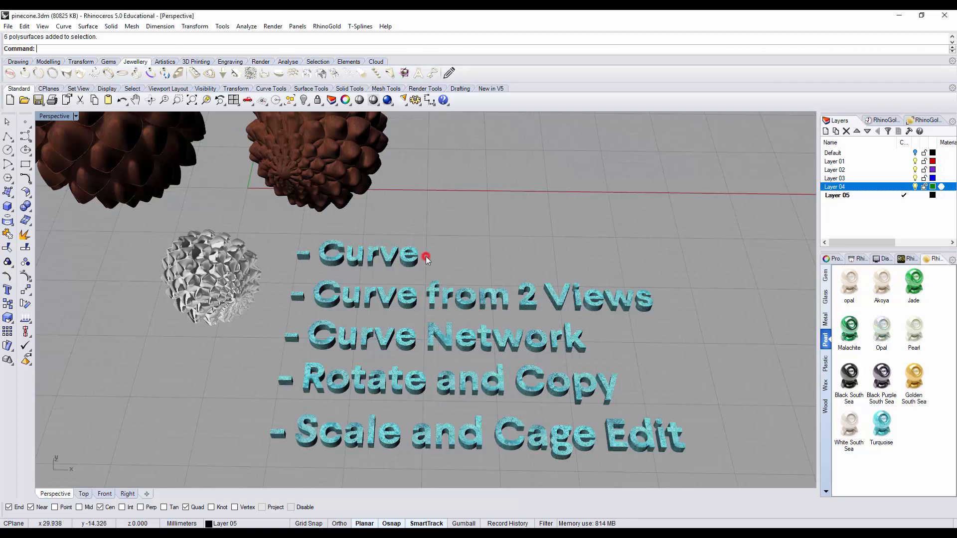
pyautogui.click(450, 247)
pyautogui.click(498, 292)
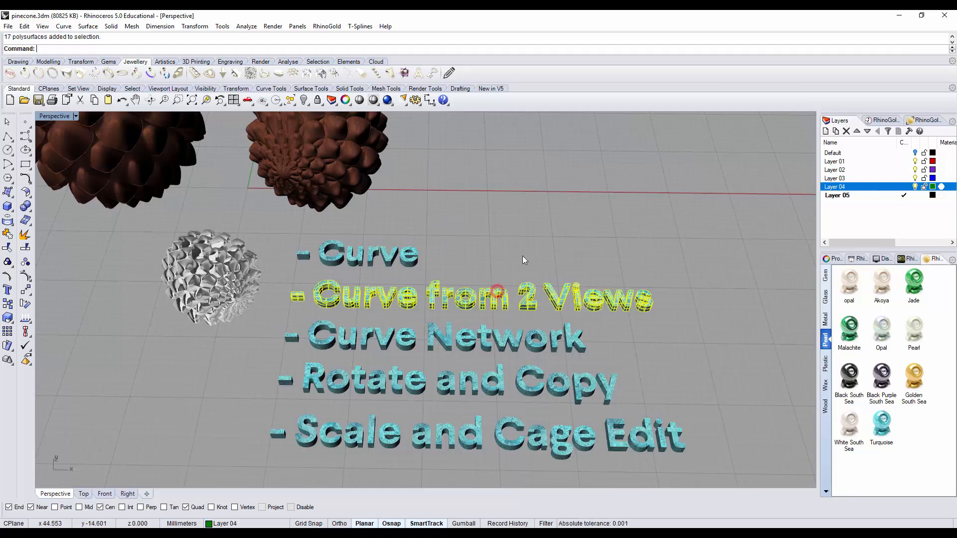
pyautogui.click(523, 256)
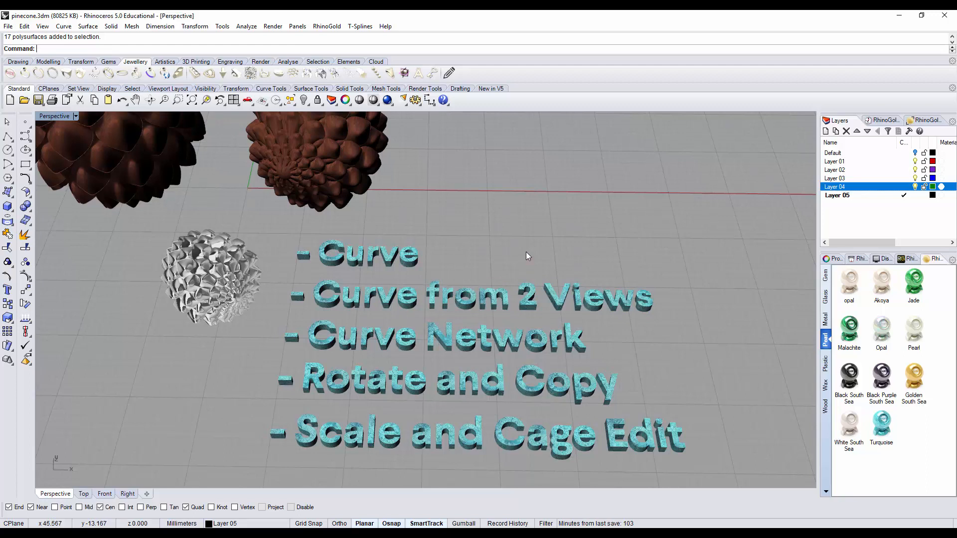
pyautogui.click(573, 342)
pyautogui.click(617, 344)
pyautogui.click(608, 391)
pyautogui.click(644, 385)
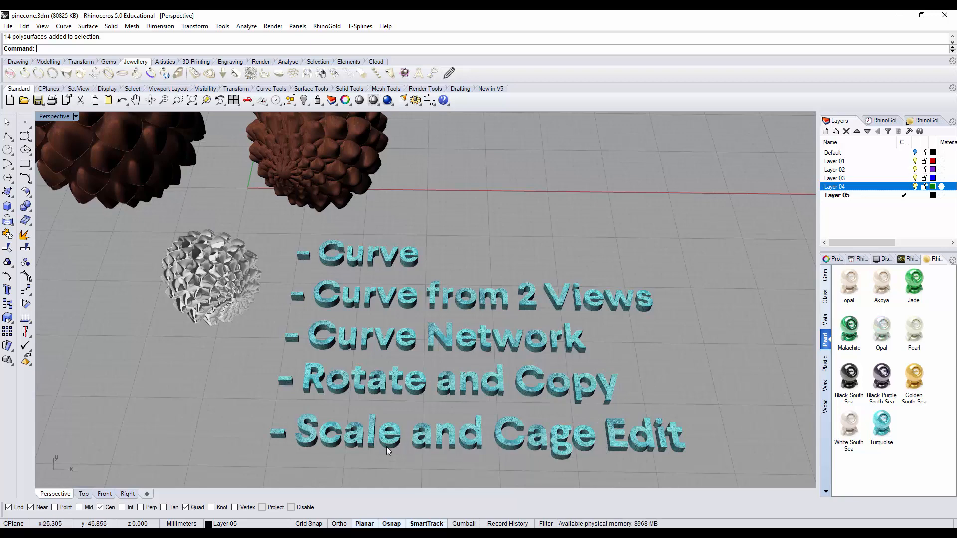
pyautogui.click(588, 441)
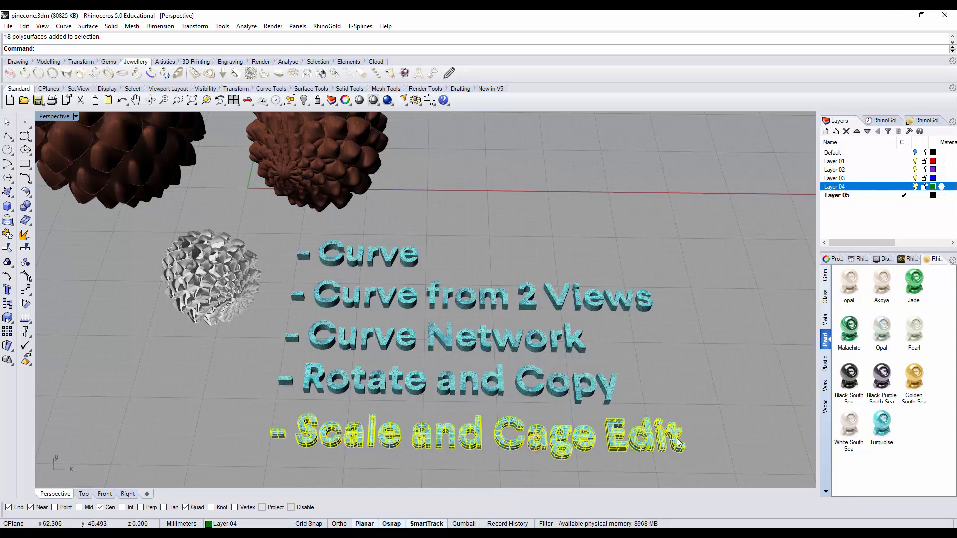
pyautogui.click(706, 429)
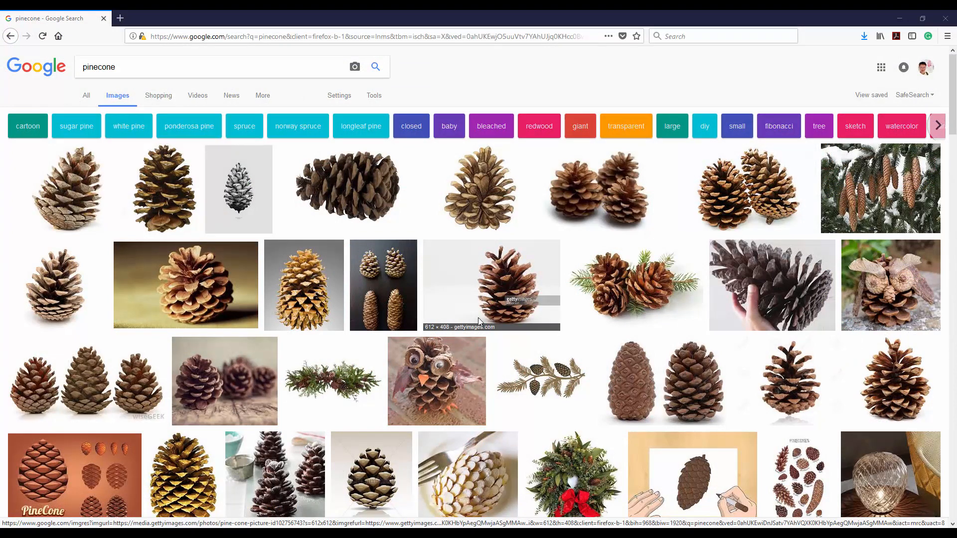
# Step: Browse the pinecone image results in the web browser and enlarge the photo of a closed and an open cone
pyautogui.scroll(-3, 470, 297)
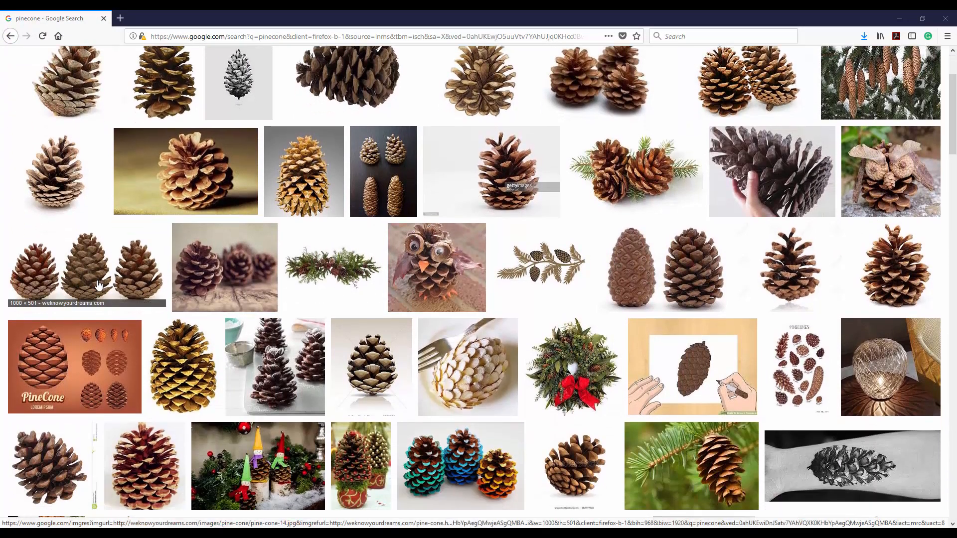
pyautogui.click(695, 277)
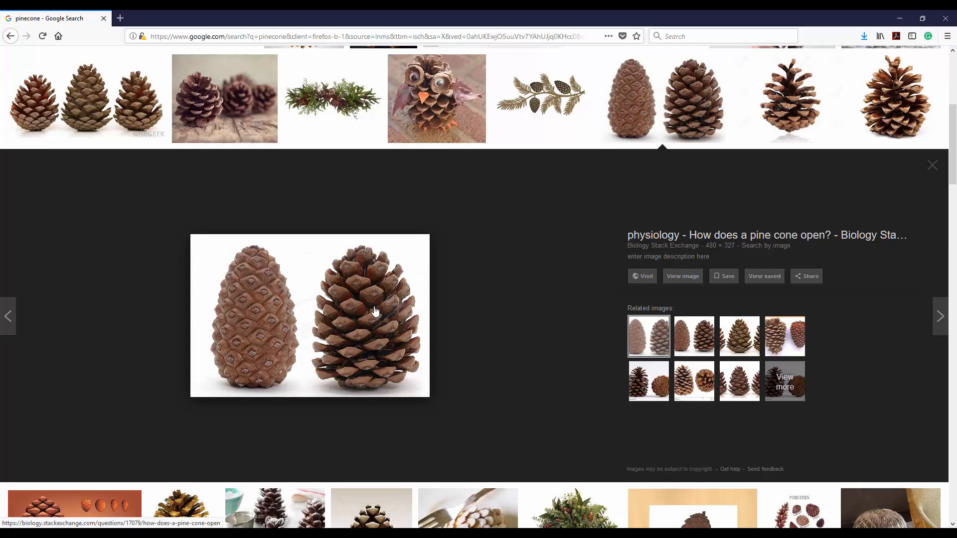
pyautogui.scroll(-8, 375, 312)
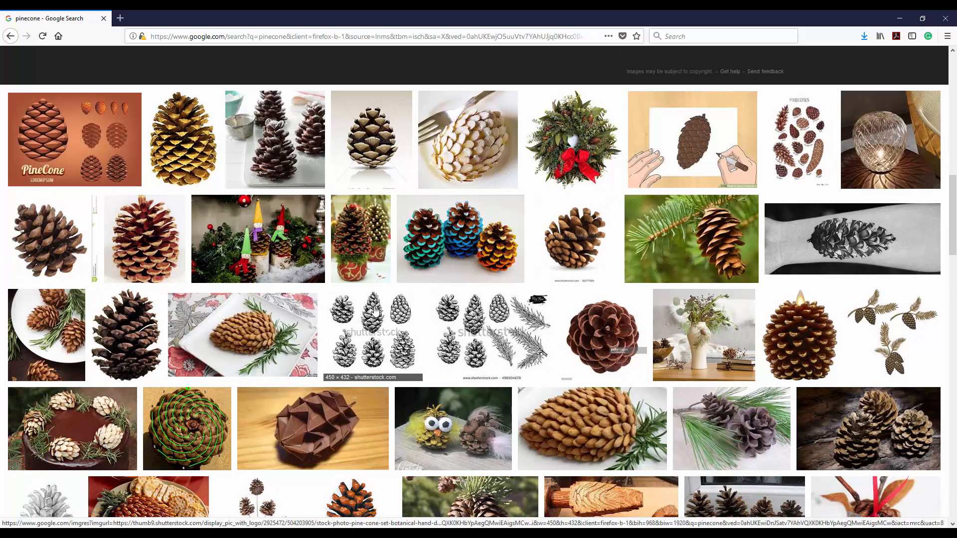
pyautogui.click(592, 325)
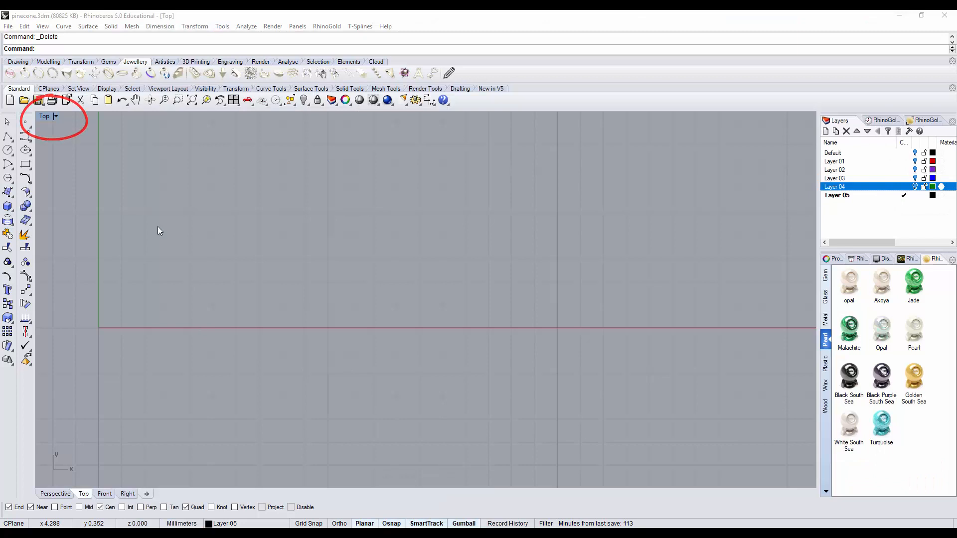
# Step: In Rhino's Top view, draw a degree-3 control-point curve about 17 mm long as the scale's upper half outline, ending just past the X axis
pyautogui.click(25, 137)
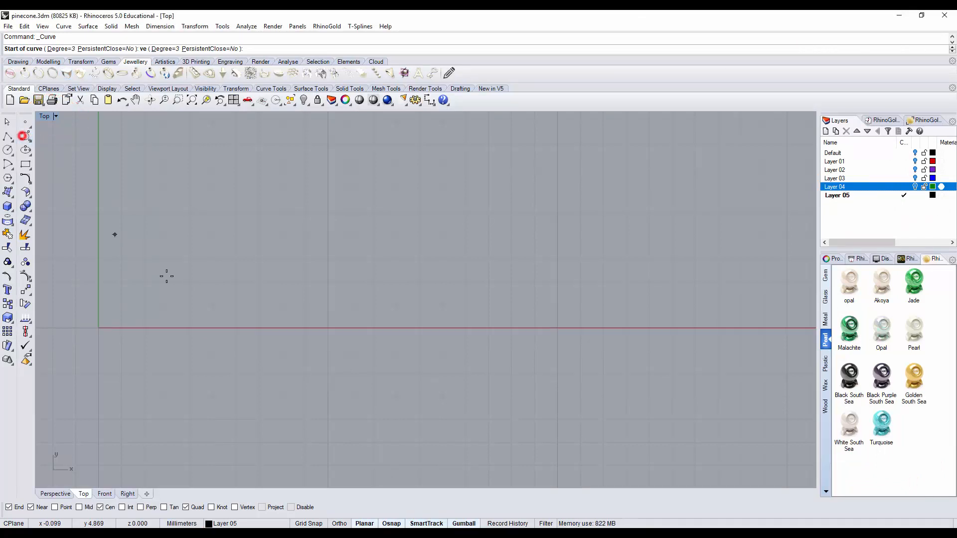
pyautogui.click(85, 287)
pyautogui.click(196, 290)
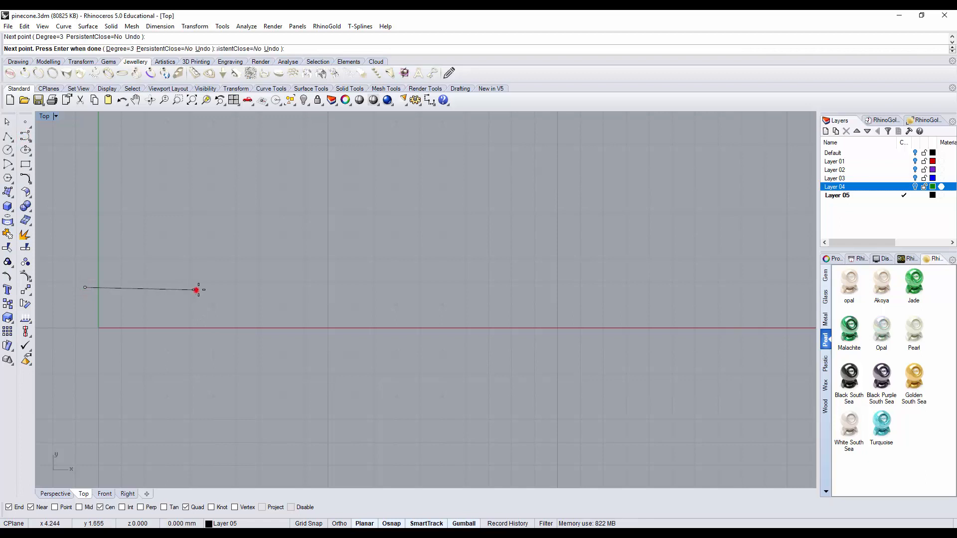
pyautogui.click(276, 272)
pyautogui.click(344, 254)
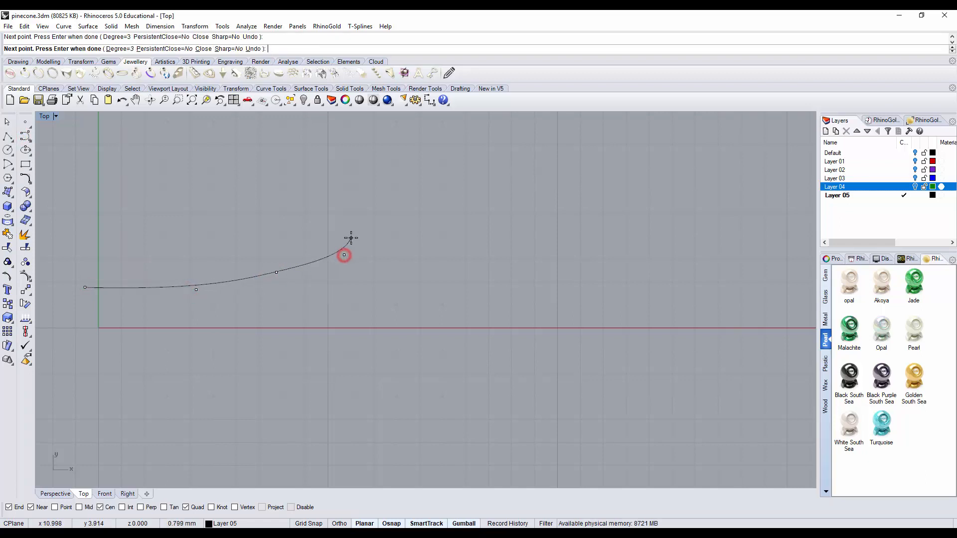
pyautogui.click(351, 235)
pyautogui.click(353, 216)
pyautogui.click(376, 211)
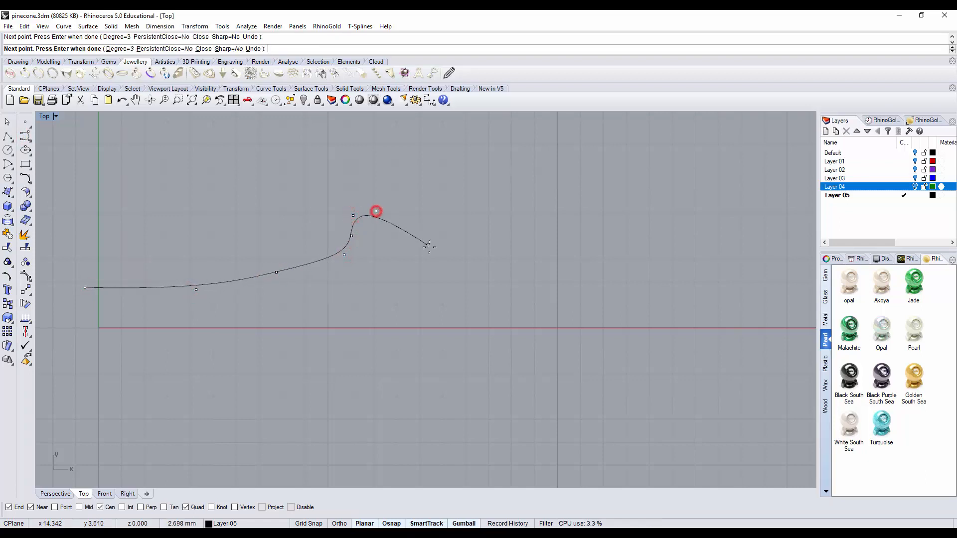
pyautogui.click(436, 255)
pyautogui.click(468, 294)
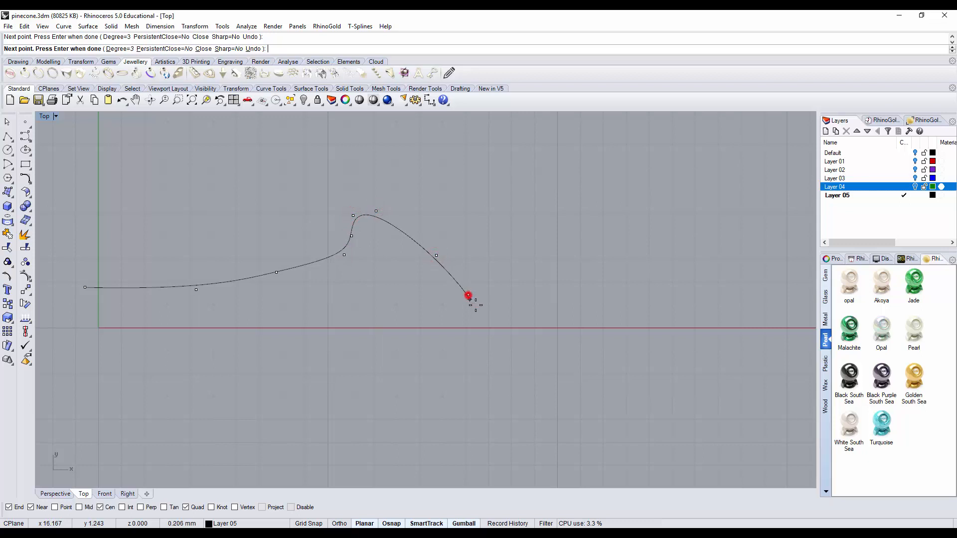
pyautogui.click(484, 340)
pyautogui.press('Return')
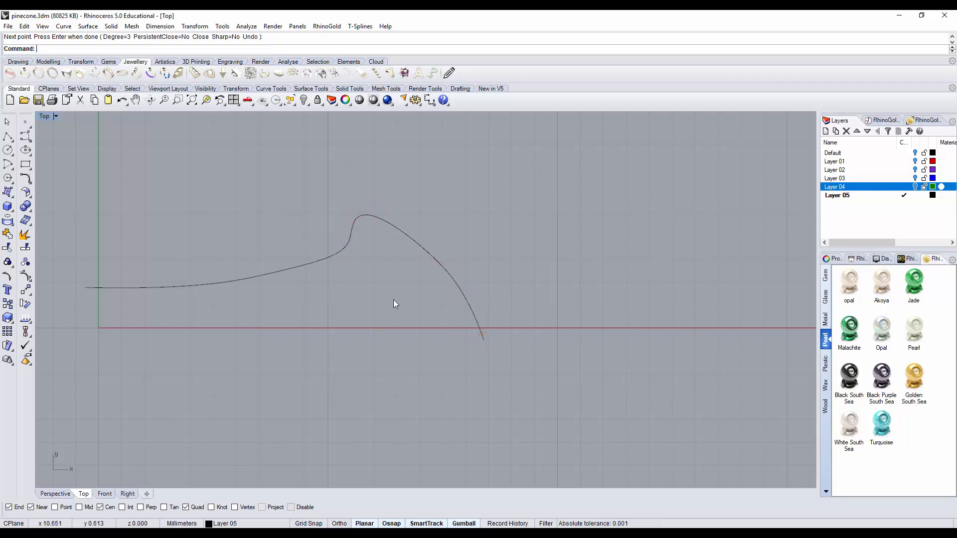
# Step: Show the half outline's control points and lower the third point slightly to deepen the sweep of the stem
pyautogui.click(336, 256)
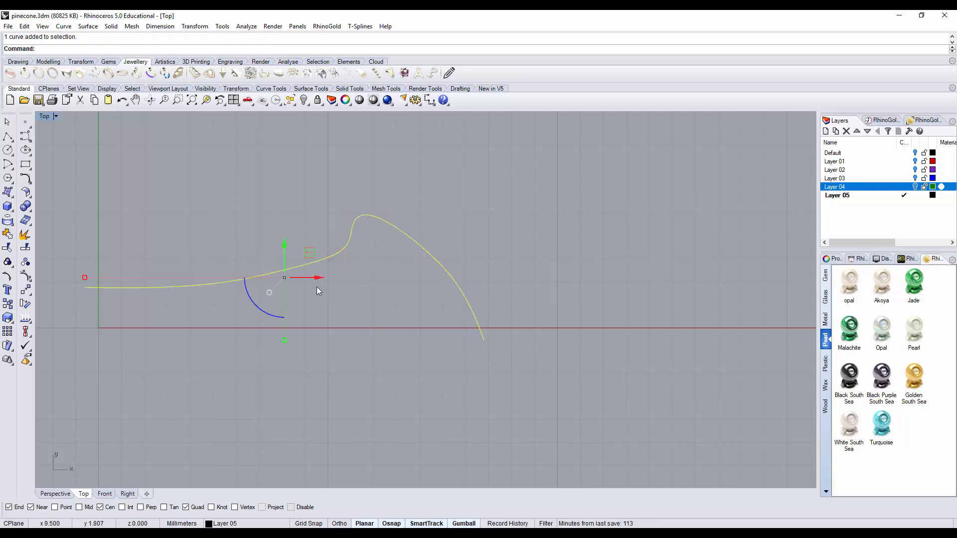
pyautogui.click(25, 277)
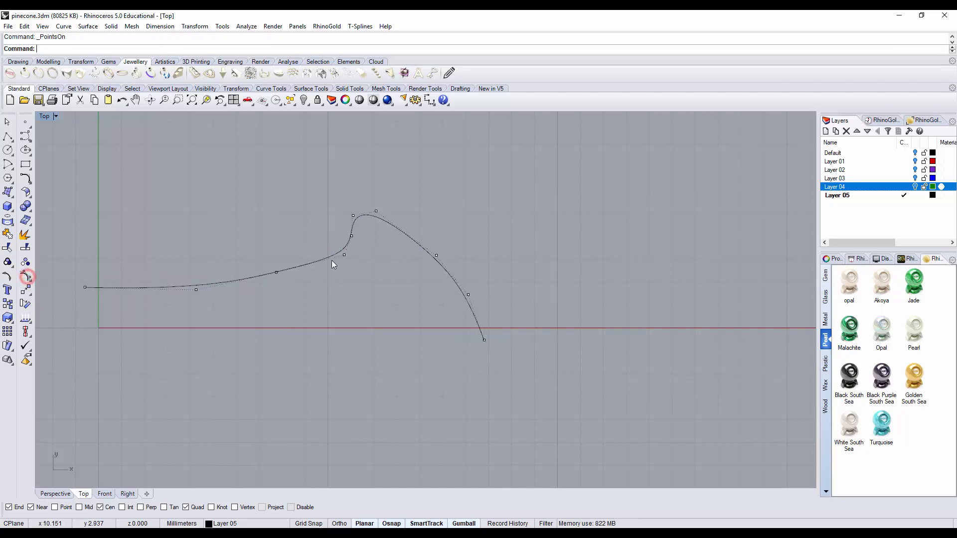
pyautogui.click(276, 272)
pyautogui.moveTo(275, 238); pyautogui.dragTo(277, 252)
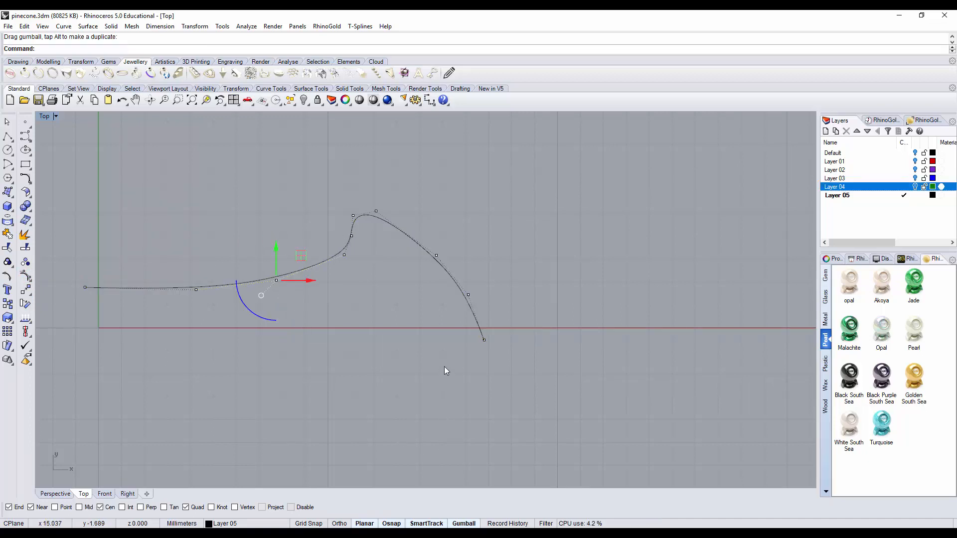
pyautogui.press('Escape')
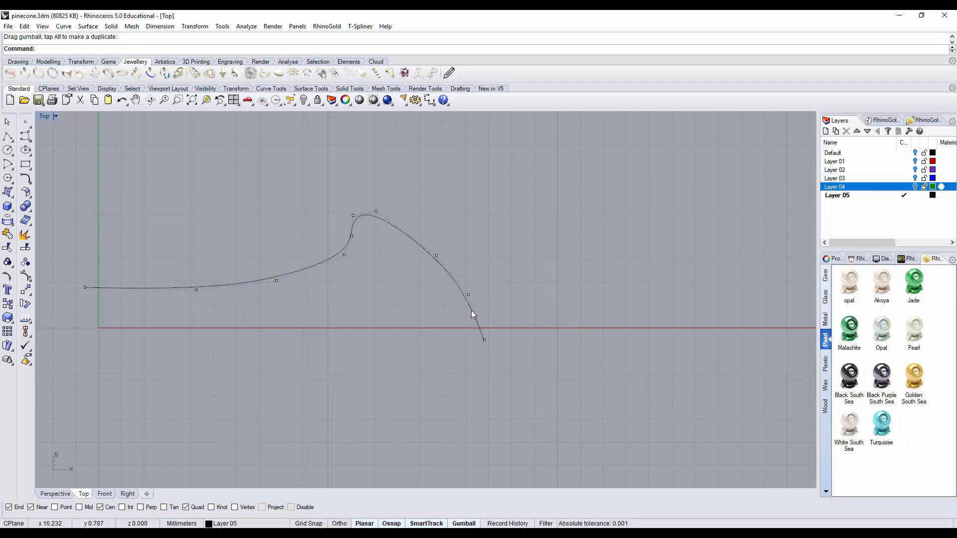
# Step: Mirror a copy of the half outline across the X axis, starting the mirror plane at the origin (0)
pyautogui.click(471, 310)
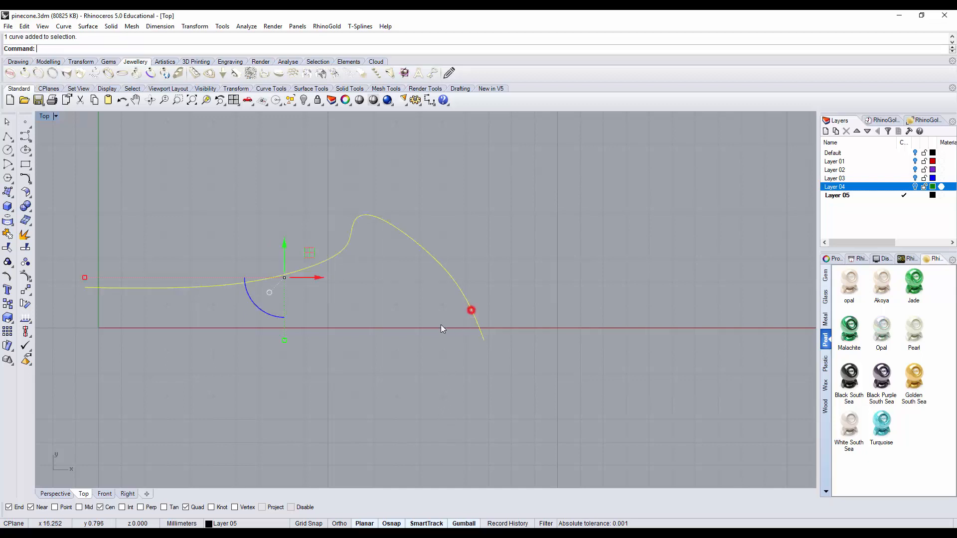
pyautogui.click(26, 290)
pyautogui.click(110, 294)
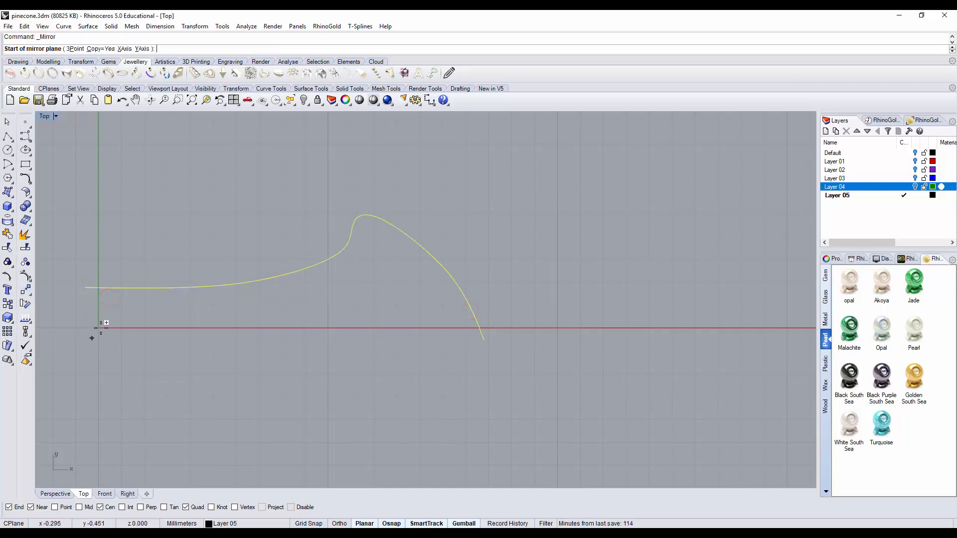
pyautogui.write('0')
pyautogui.press('Return')
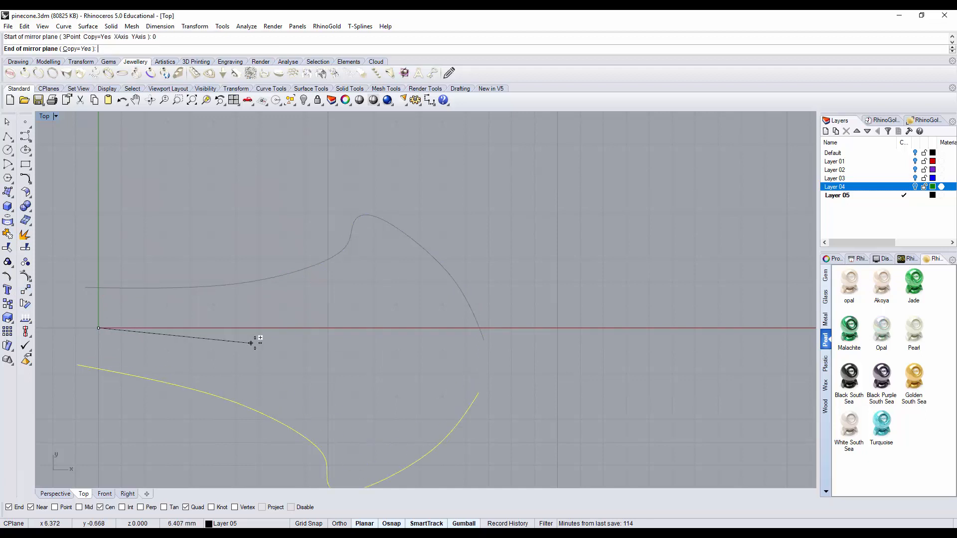
pyautogui.click(510, 328)
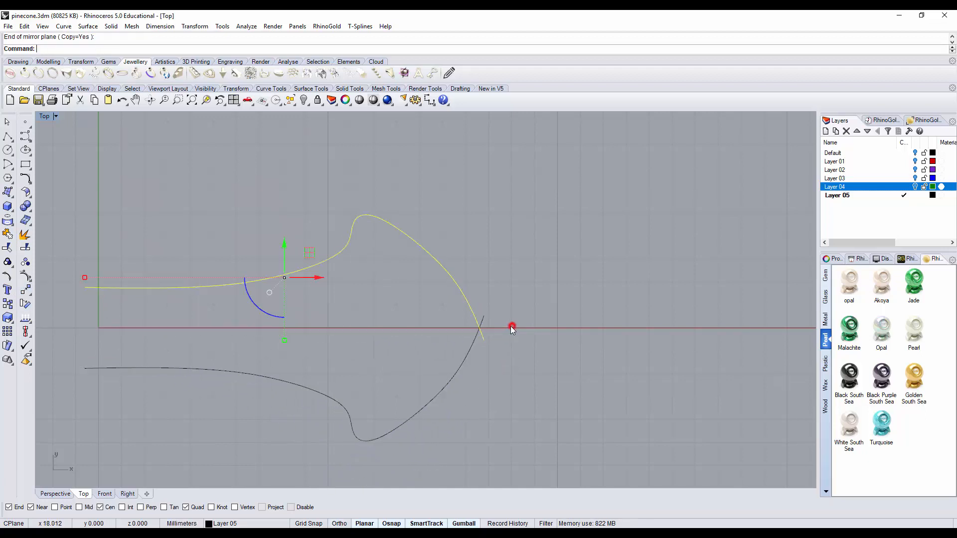
# Step: Trim the crossing ends of the two mirrored curves so they meet in a point at the scale's tip
pyautogui.click(500, 378)
pyautogui.moveTo(514, 387); pyautogui.dragTo(451, 309)
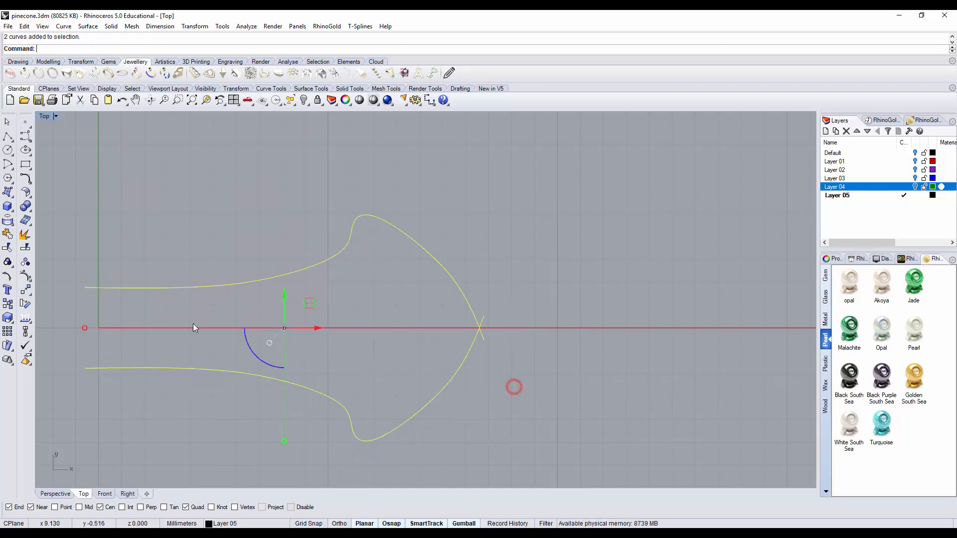
pyautogui.click(7, 245)
pyautogui.click(483, 336)
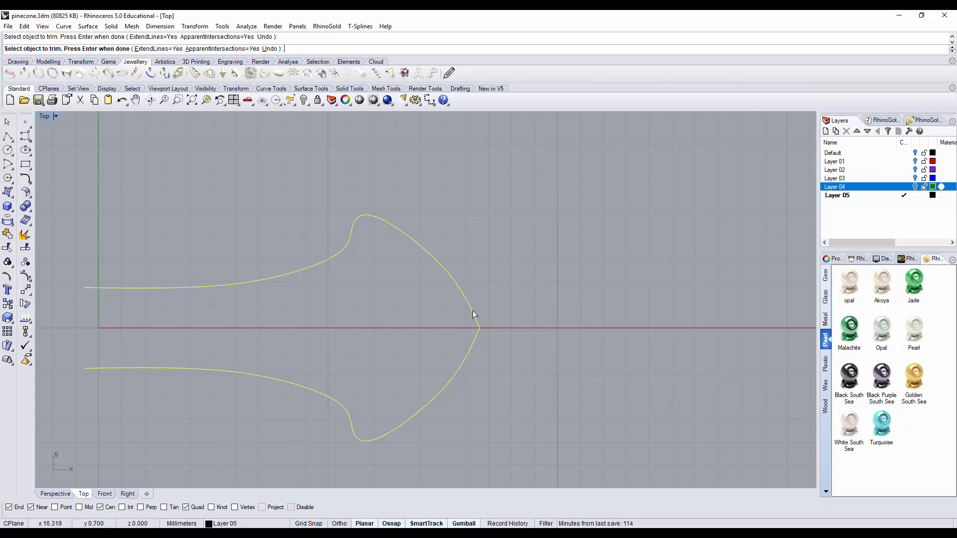
# Step: Fillet the pointed tip between the upper and lower outline curves with a radius of 1
pyautogui.click(26, 179)
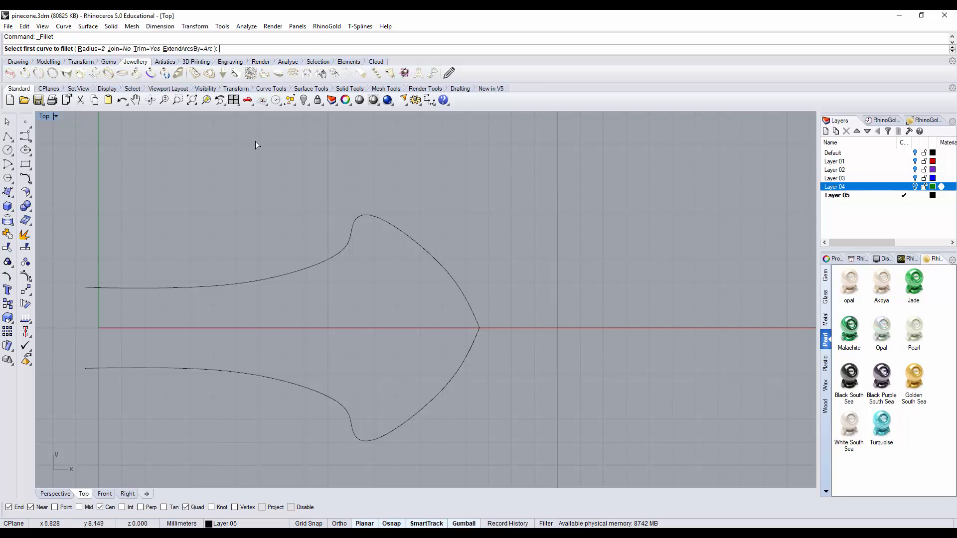
pyautogui.write('1')
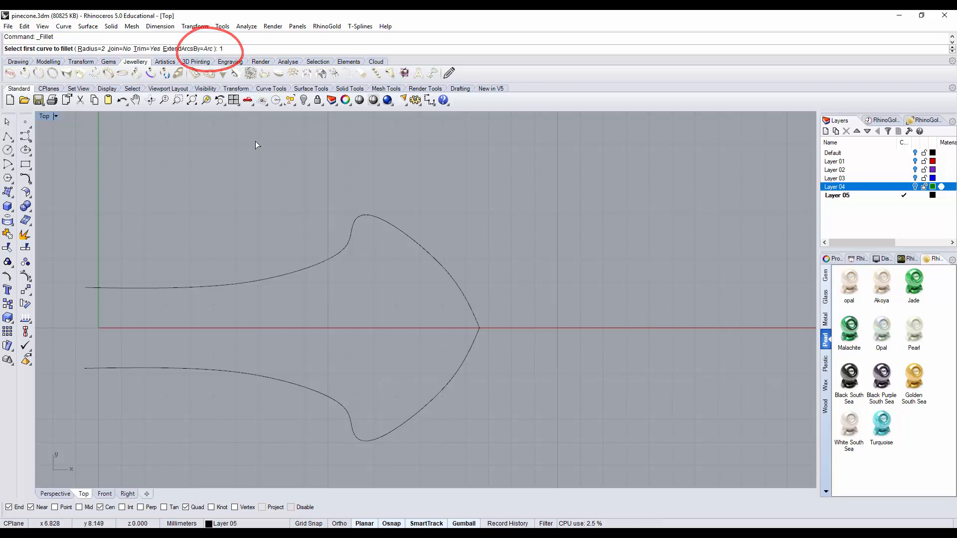
pyautogui.press('Return')
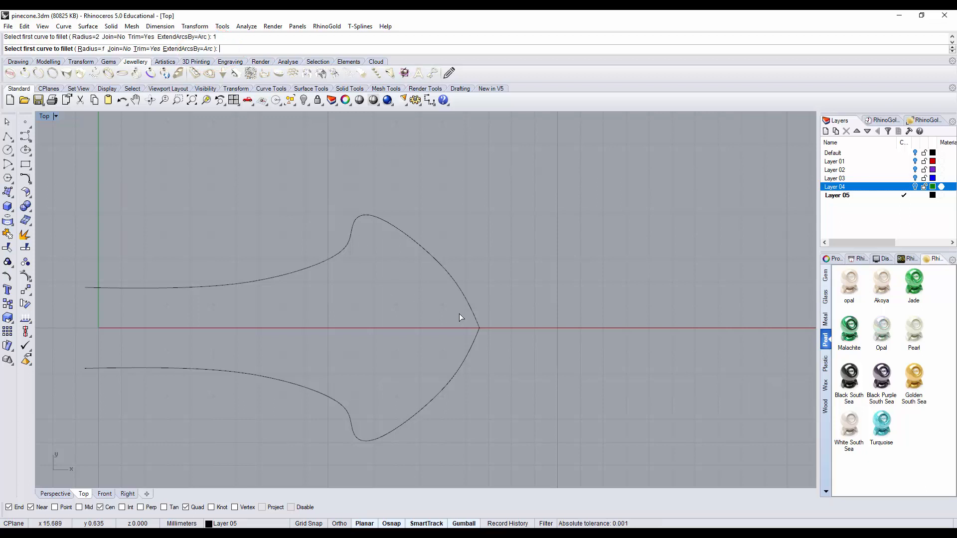
pyautogui.click(473, 317)
pyautogui.click(476, 337)
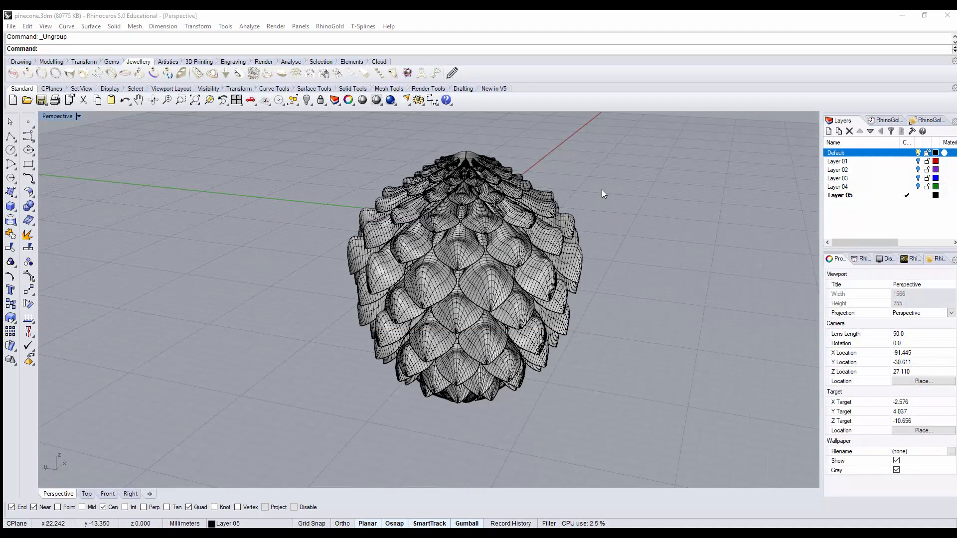
# Step: Select a ring of six scales on the finished pinecone and drag out a duplicate along the X axis, clear of the cone
pyautogui.moveTo(615, 250); pyautogui.dragTo(664, 230, button='right')
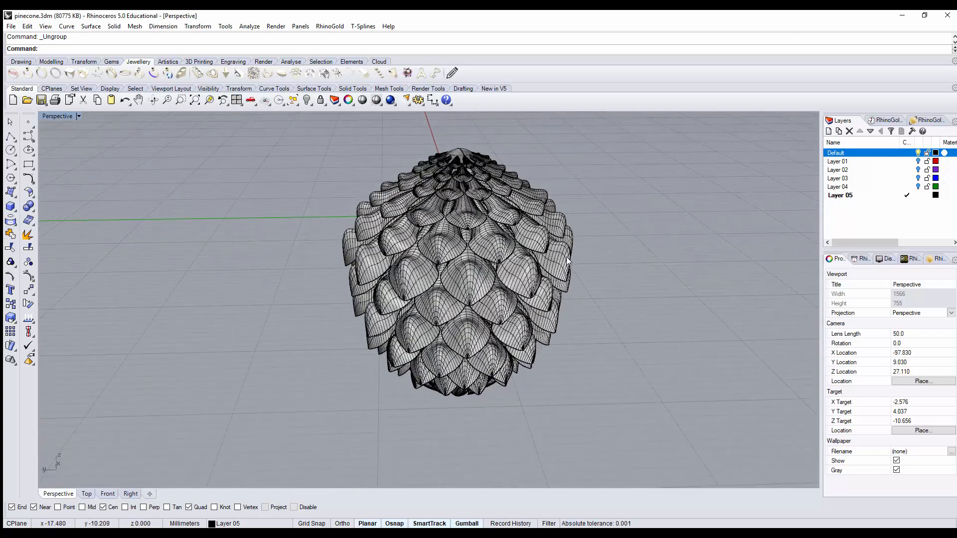
pyautogui.scroll(2, 568, 255)
pyautogui.click(570, 222)
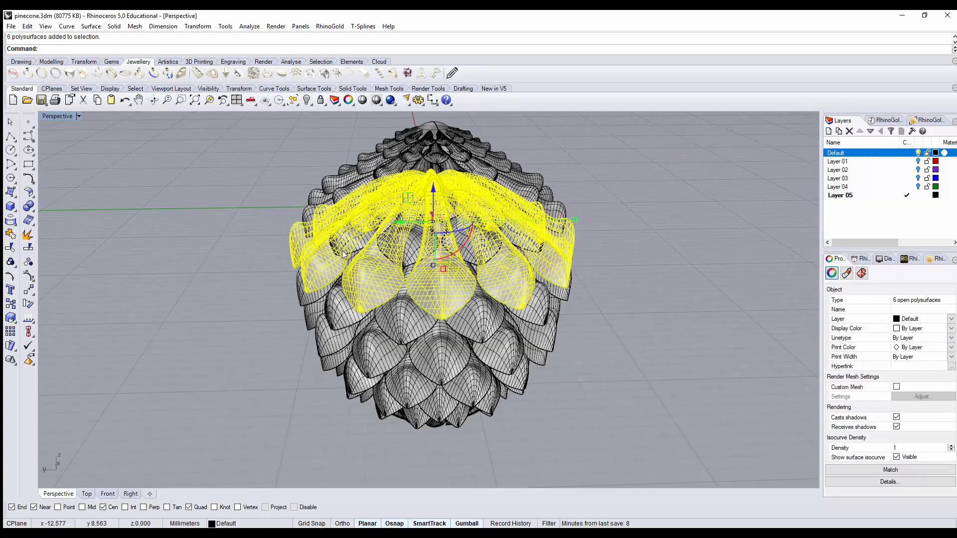
pyautogui.moveTo(626, 300); pyautogui.dragTo(414, 230, button='right')
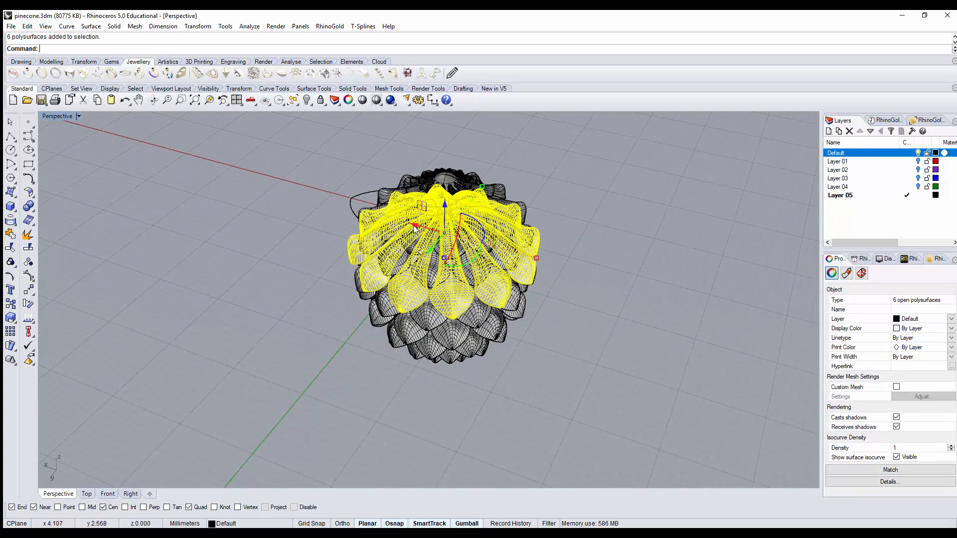
pyautogui.press('alt')
pyautogui.moveTo(413, 228); pyautogui.dragTo(201, 157)
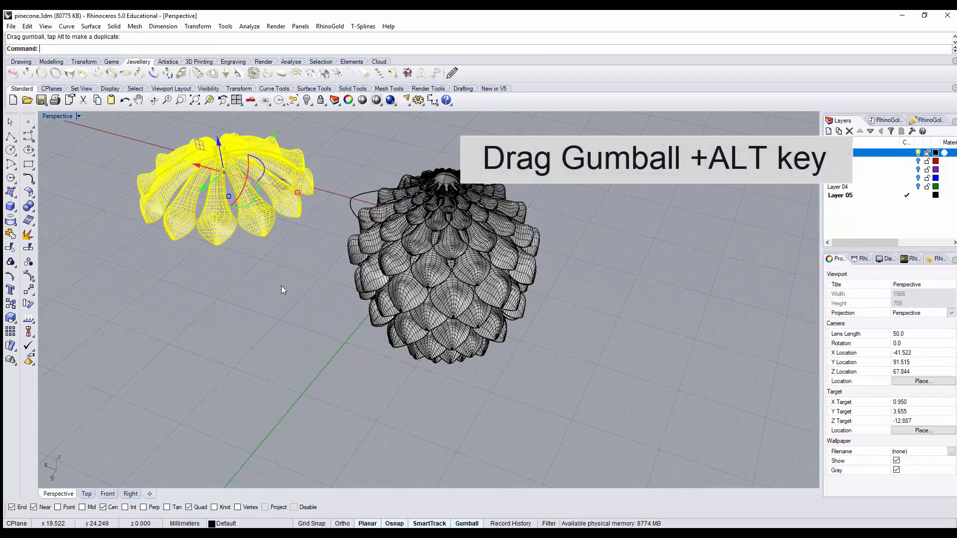
# Step: Ungroup the duplicated ring of scales and select one individual scale polysurface
pyautogui.scroll(-2, 247, 297)
pyautogui.keyDown('shift'); pyautogui.moveTo(264, 280); pyautogui.dragTo(560, 348, button='right'); pyautogui.keyUp('shift')
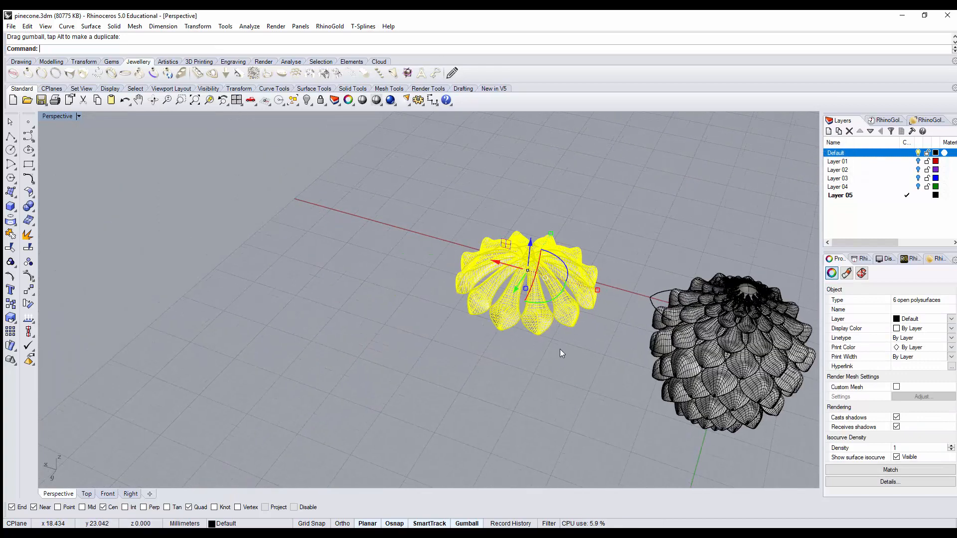
pyautogui.scroll(5, 563, 316)
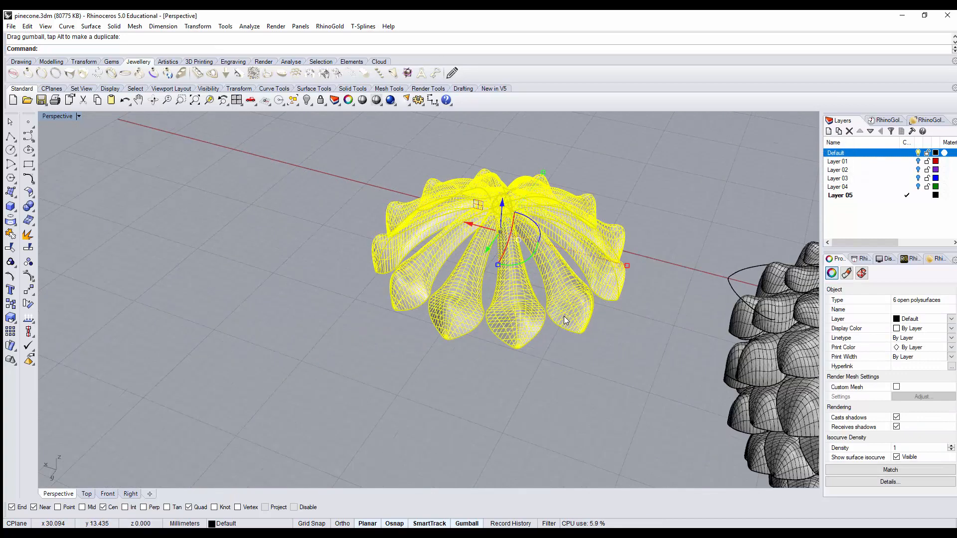
pyautogui.click(10, 262)
pyautogui.click(288, 297)
pyautogui.click(522, 313)
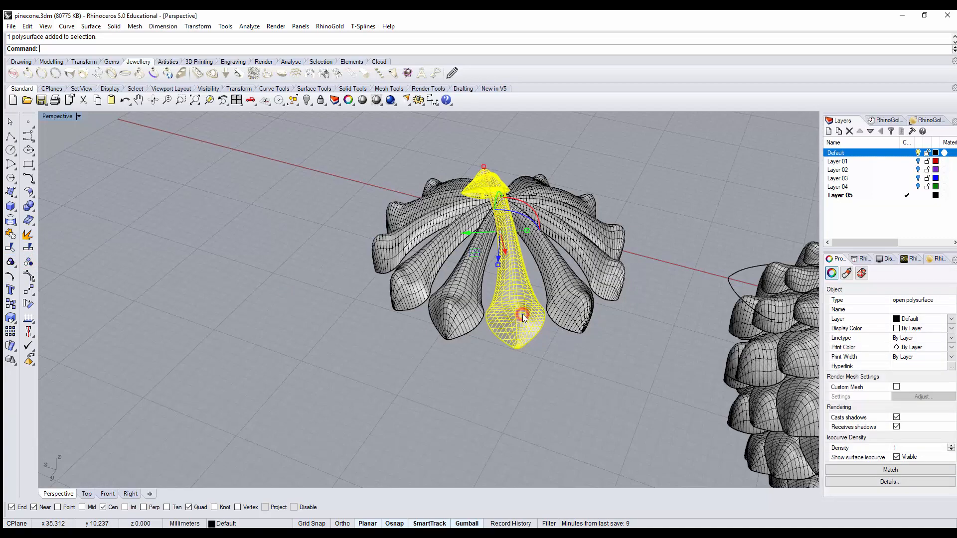
# Step: Delete the surplus scale polysurfaces from the duplicated ring, keeping only a single double-ended one
pyautogui.moveTo(544, 376); pyautogui.dragTo(590, 366, button='right')
pyautogui.moveTo(605, 333); pyautogui.dragTo(552, 164)
pyautogui.press('Delete')
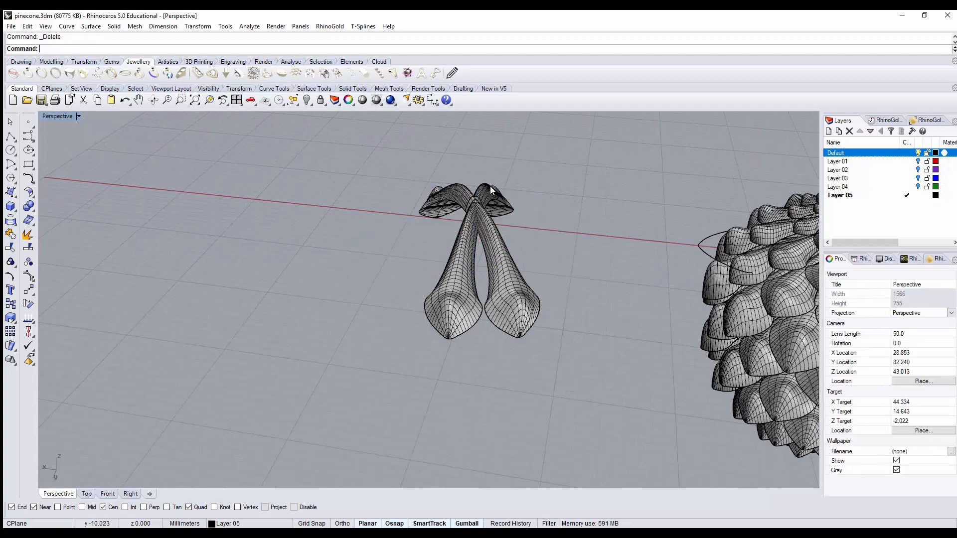
pyautogui.click(493, 183)
pyautogui.press('Delete')
# Step: Inspect the isolated double-ended scale beside the pinecone, and undo back to the flat scale outline on the X axis
pyautogui.moveTo(464, 310); pyautogui.dragTo(542, 277, button='right')
pyautogui.scroll(-2, 452, 239)
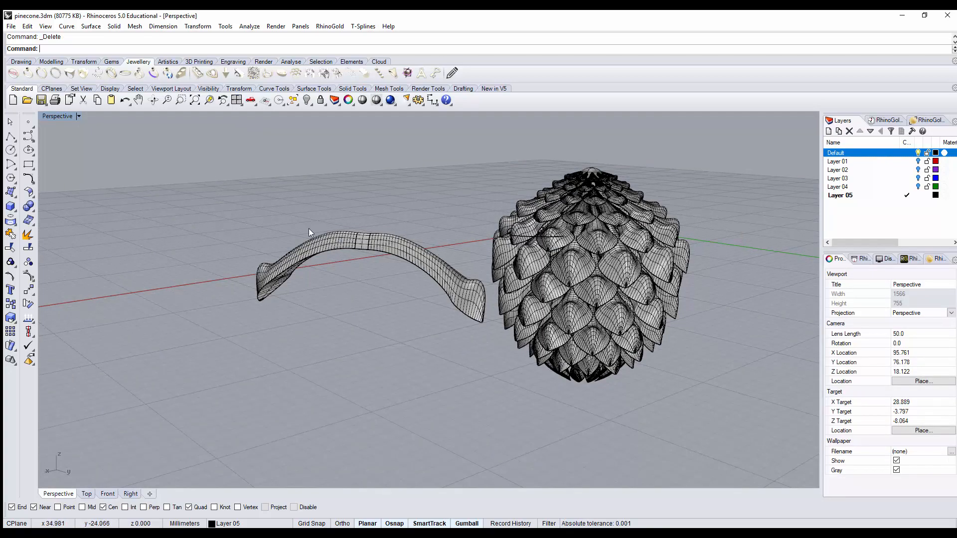
pyautogui.moveTo(445, 271); pyautogui.dragTo(382, 309, button='right')
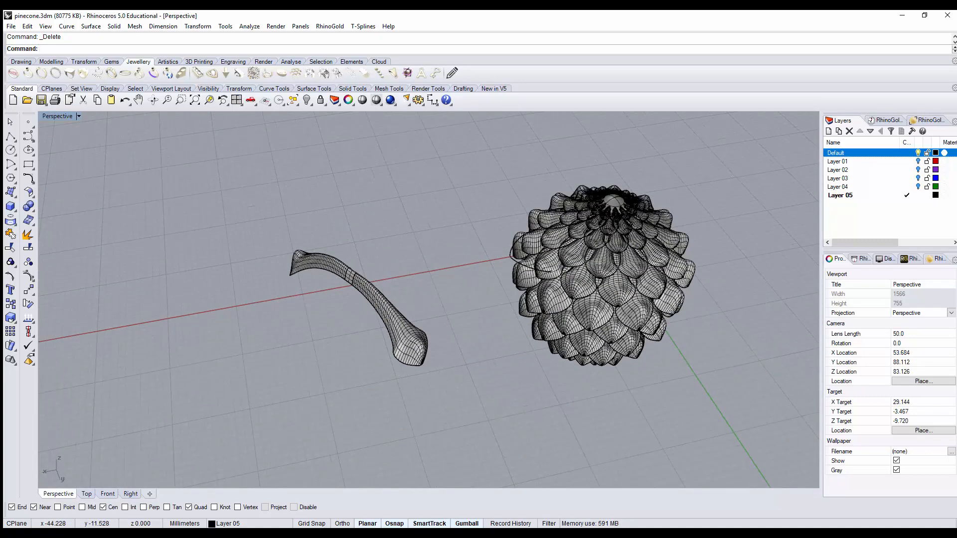
pyautogui.hotkey('ctrl', 'z')
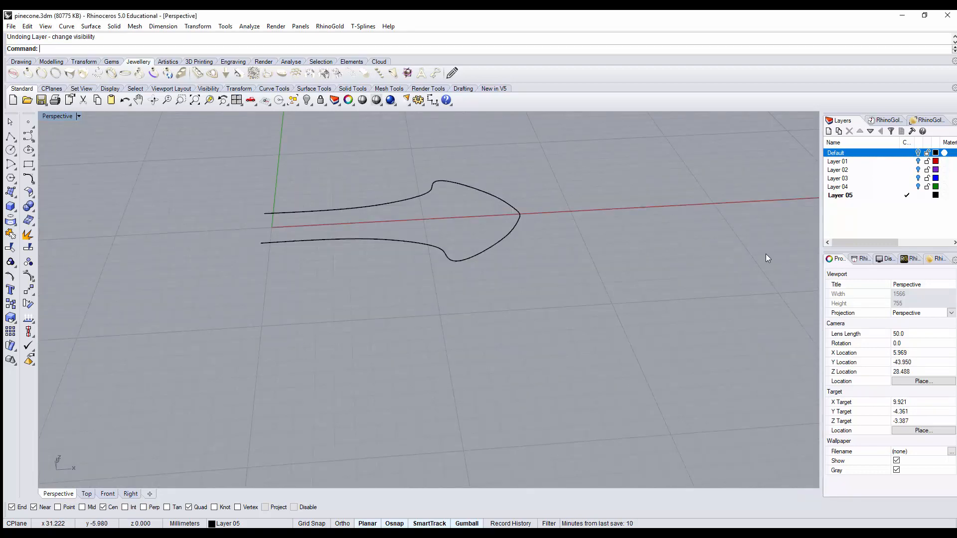
pyautogui.moveTo(622, 279); pyautogui.dragTo(553, 292, button='right')
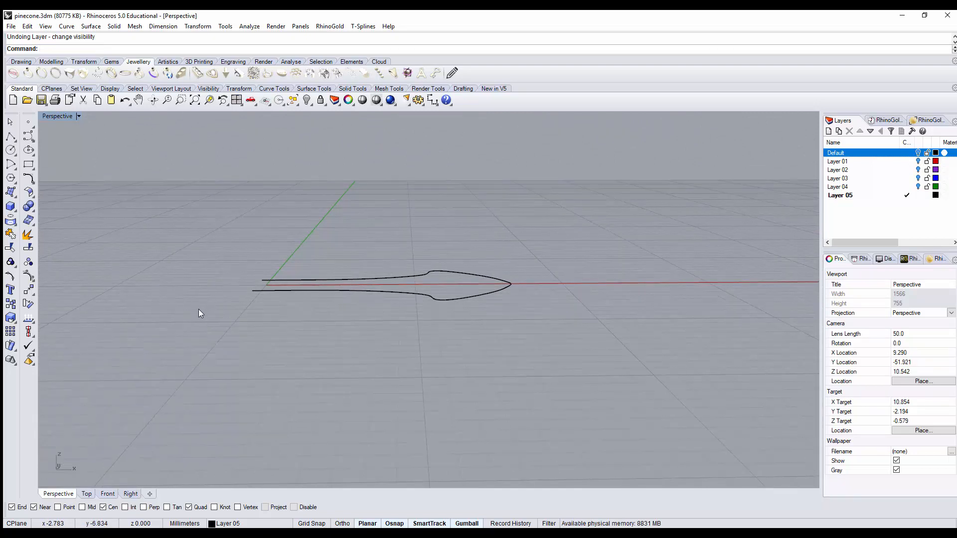
# Step: Draw an upward-bulging arc about 23 mm across in the Front view, below the flat outline, by start, end and point on arc
pyautogui.doubleClick(64, 118)
pyautogui.moveTo(226, 364)
pyautogui.mouseDown(button='right')
pyautogui.moveTo(206, 335)
pyautogui.moveTo(233, 344)
pyautogui.mouseUp(button='right')
pyautogui.click(29, 139)
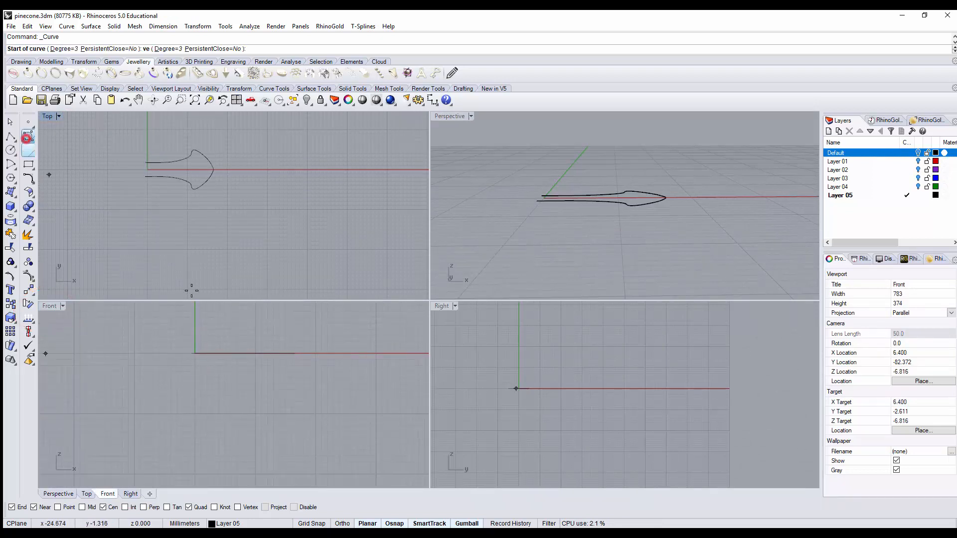
pyautogui.click(11, 166)
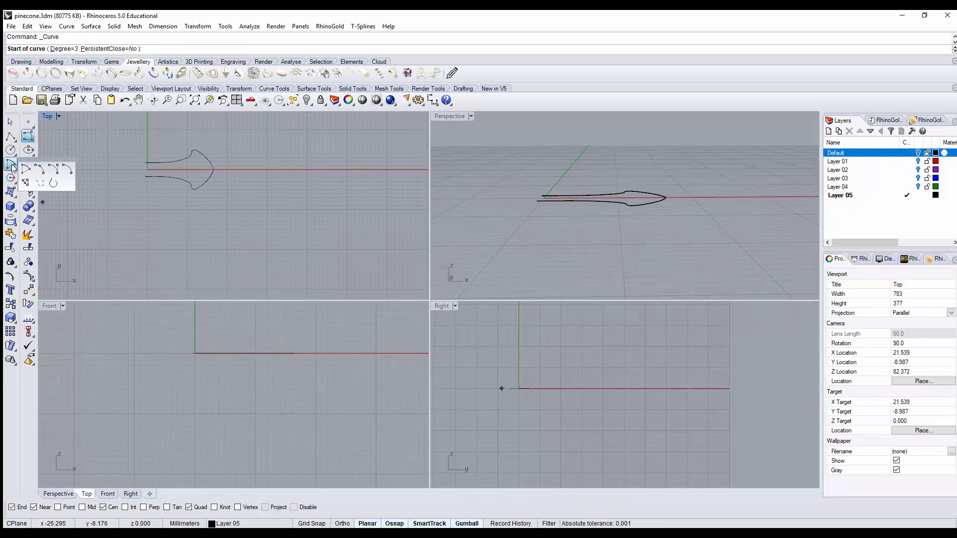
pyautogui.click(43, 174)
pyautogui.click(178, 371)
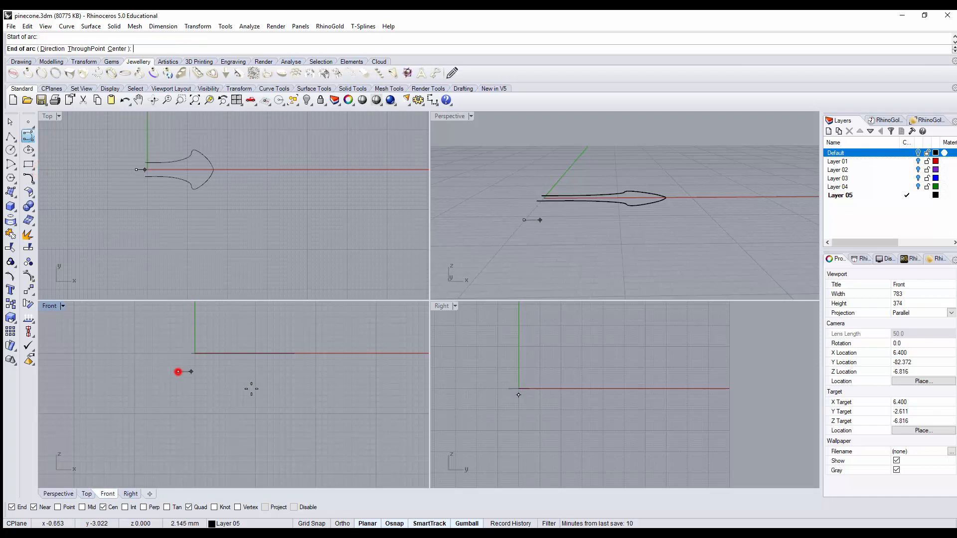
pyautogui.click(314, 409)
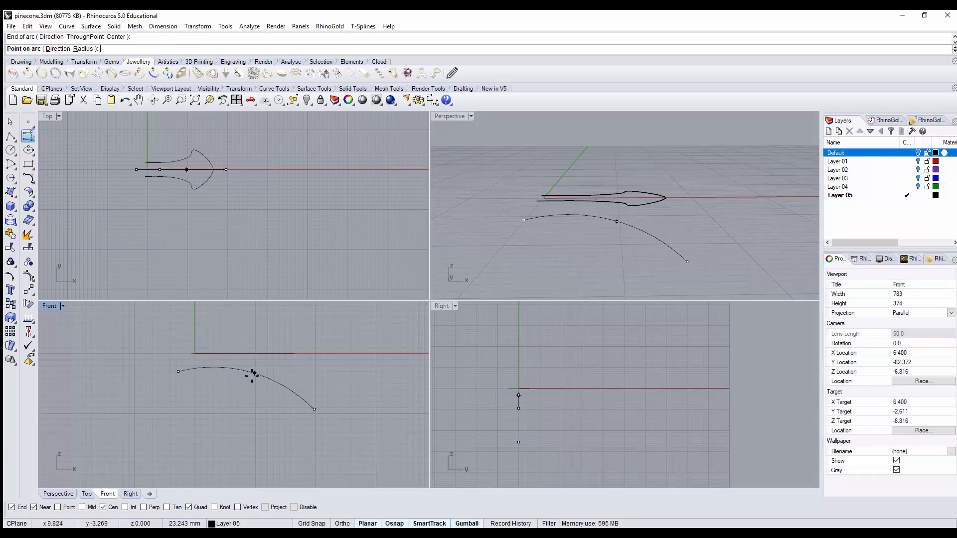
pyautogui.click(253, 375)
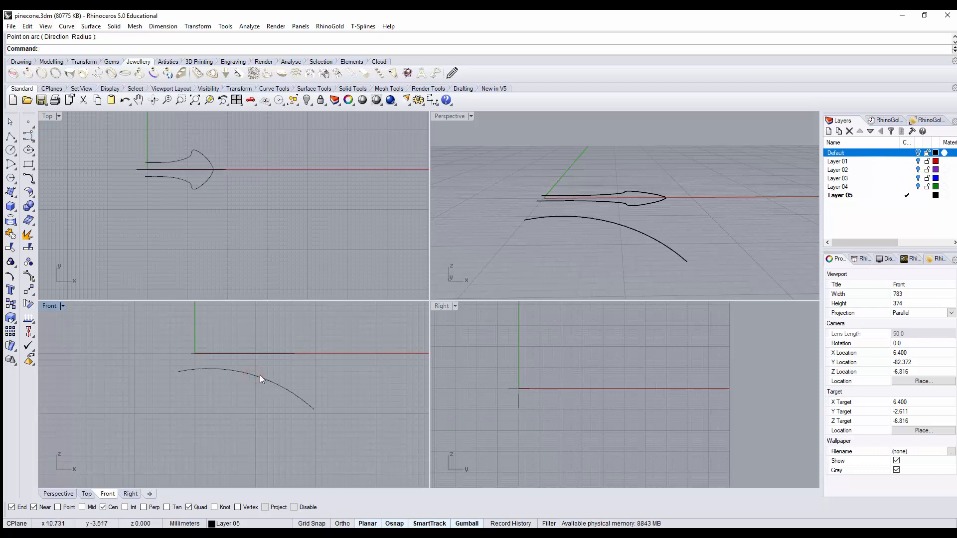
# Step: Show the arc's control points and move the middle one toward the scale's tip and slightly down to steepen the curve's outer end
pyautogui.doubleClick(52, 305)
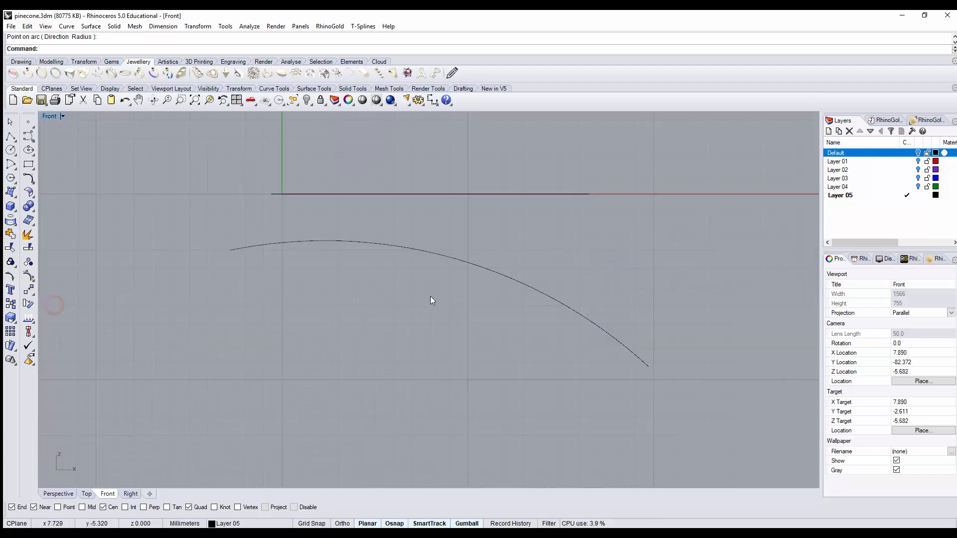
pyautogui.click(478, 262)
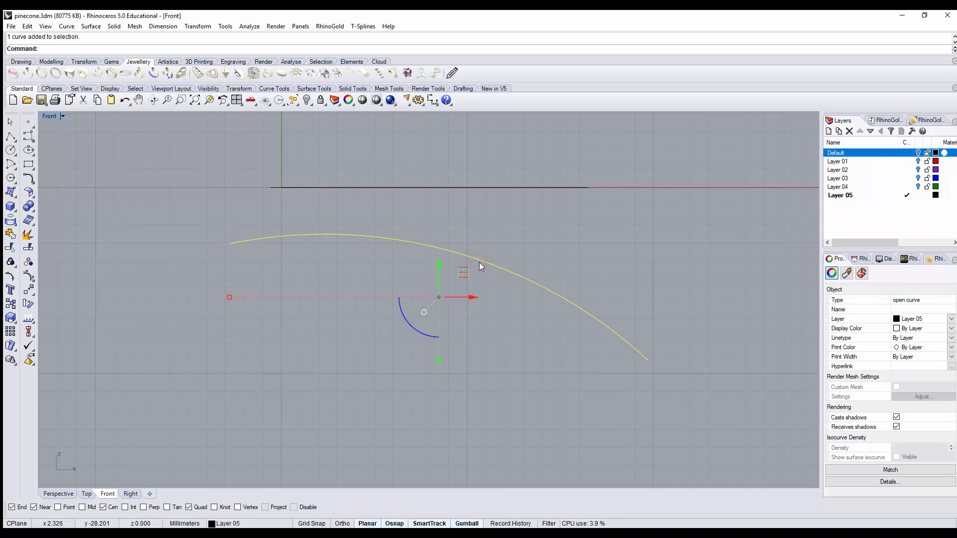
pyautogui.click(29, 279)
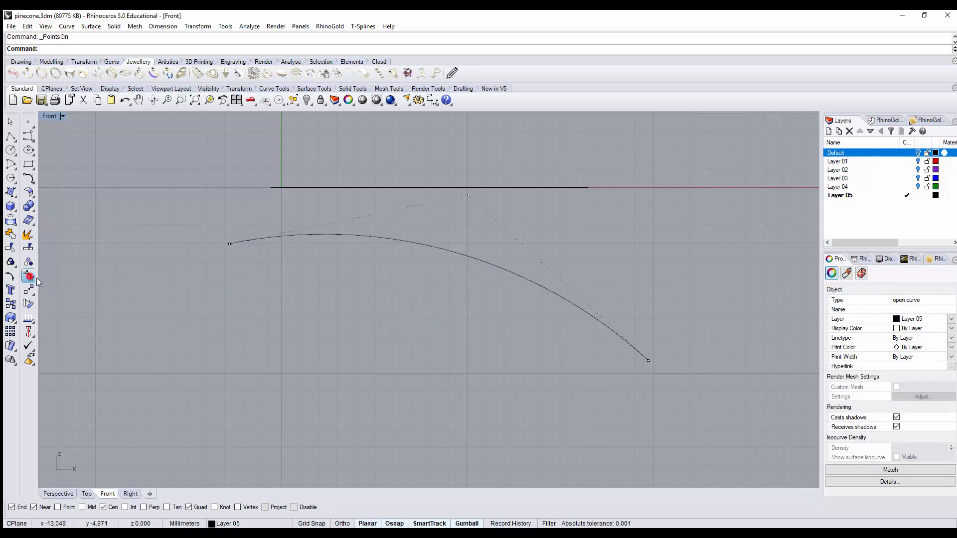
pyautogui.click(468, 195)
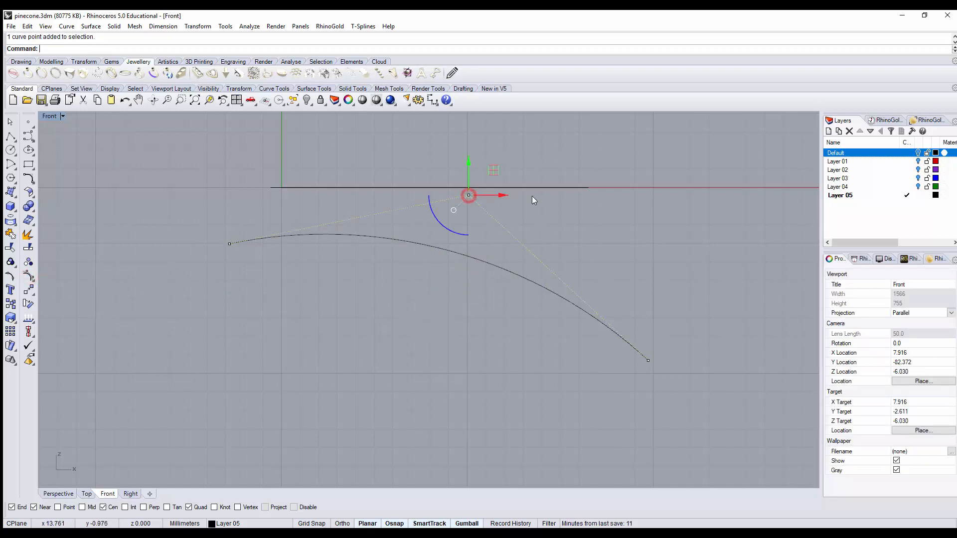
pyautogui.moveTo(493, 168); pyautogui.dragTo(555, 187)
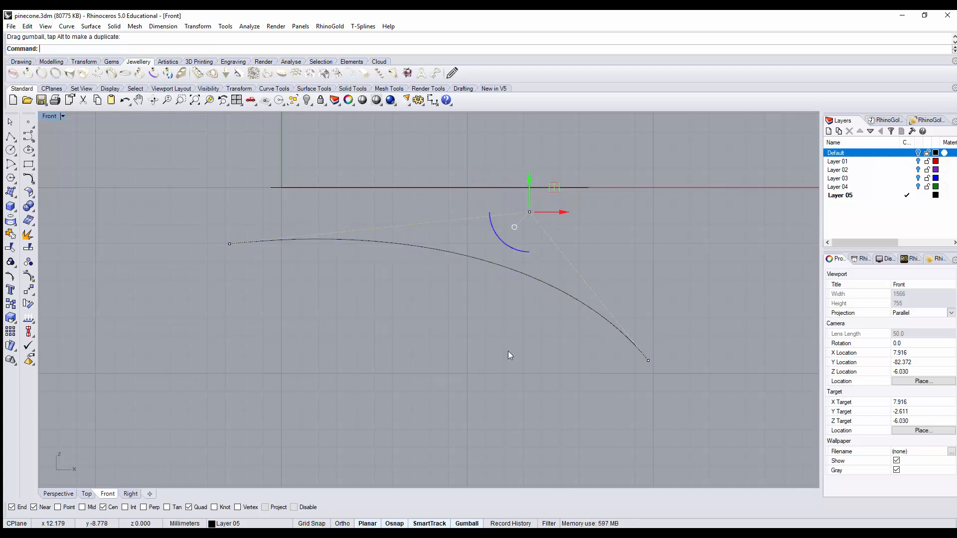
pyautogui.click(507, 352)
# Step: Join the two mirrored outline curves into one open curve in the Perspective view
pyautogui.doubleClick(47, 115)
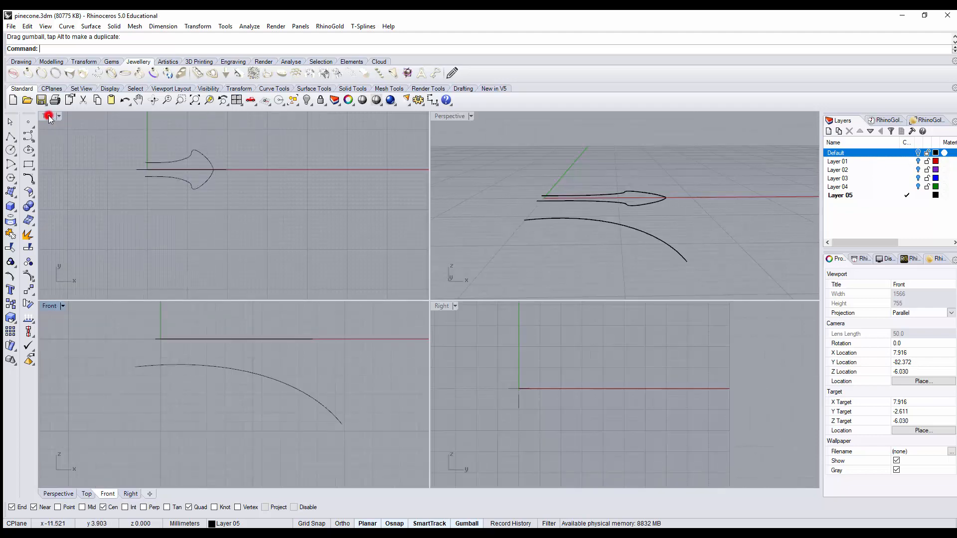
pyautogui.doubleClick(459, 115)
pyautogui.moveTo(542, 239); pyautogui.dragTo(506, 260, button='right')
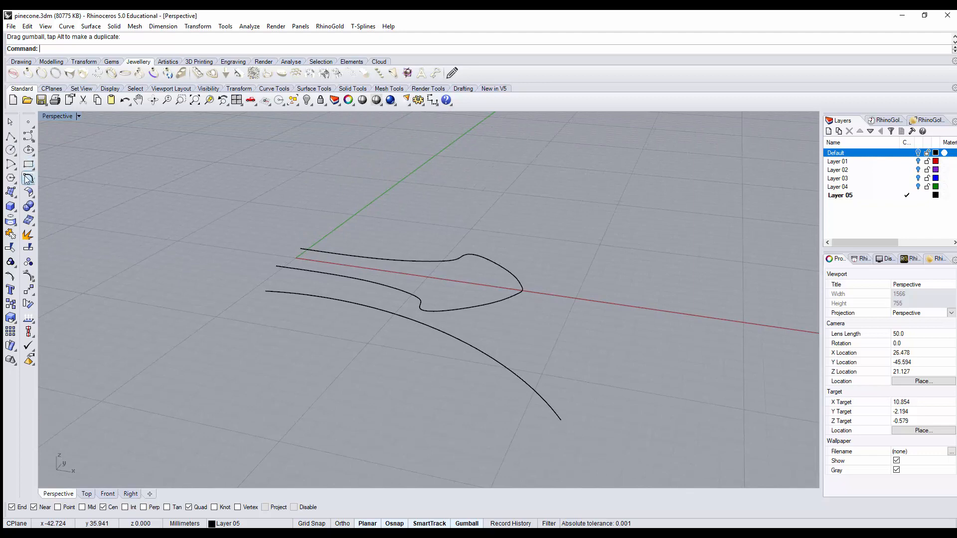
pyautogui.moveTo(242, 186); pyautogui.dragTo(550, 336)
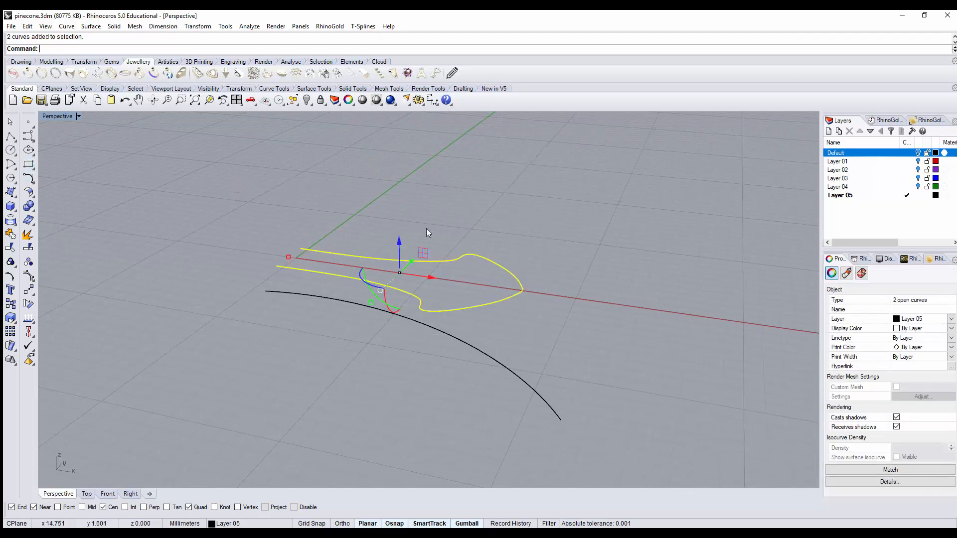
pyautogui.click(10, 261)
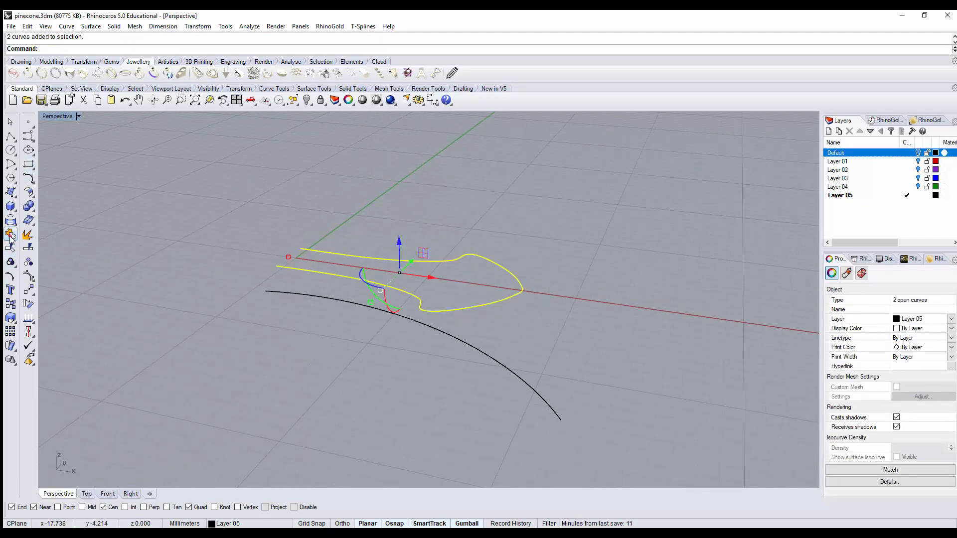
# Step: Create a 3D scale outline with Curve from 2 Views, using the joined flat outline and the arc below it
pyautogui.click(30, 183)
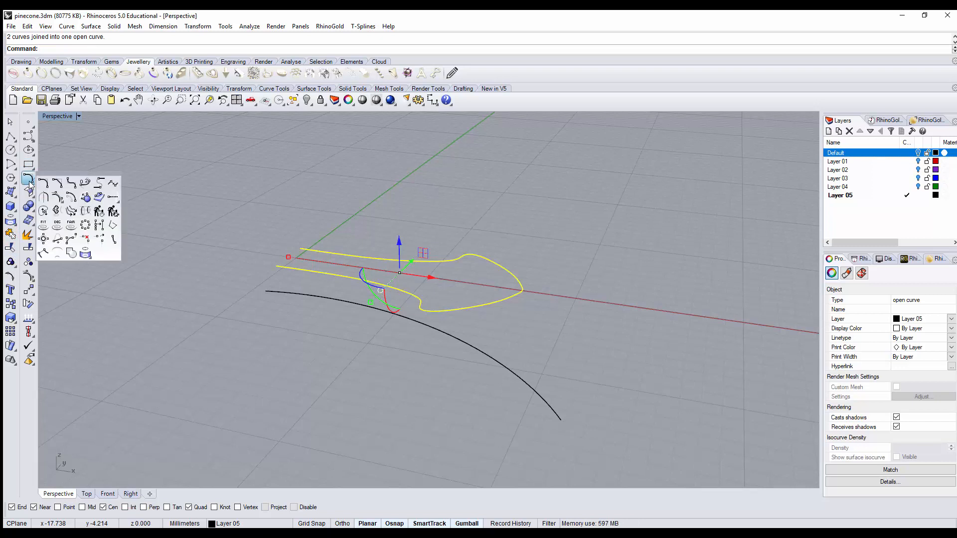
pyautogui.click(56, 211)
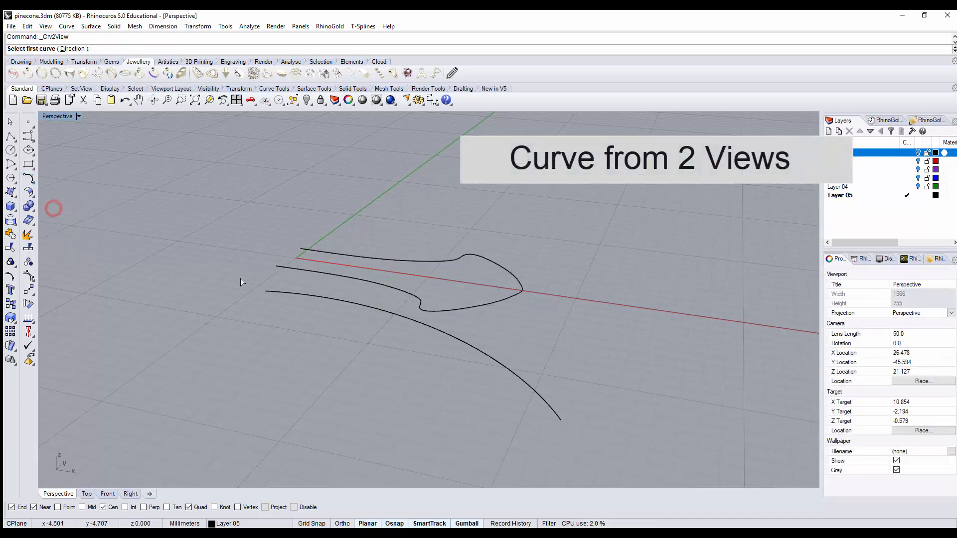
pyautogui.click(359, 277)
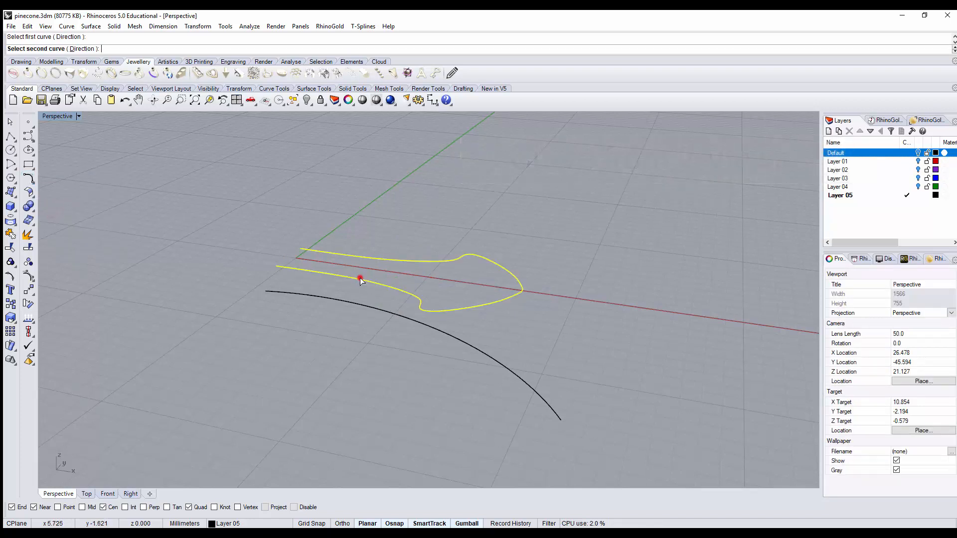
pyautogui.click(355, 305)
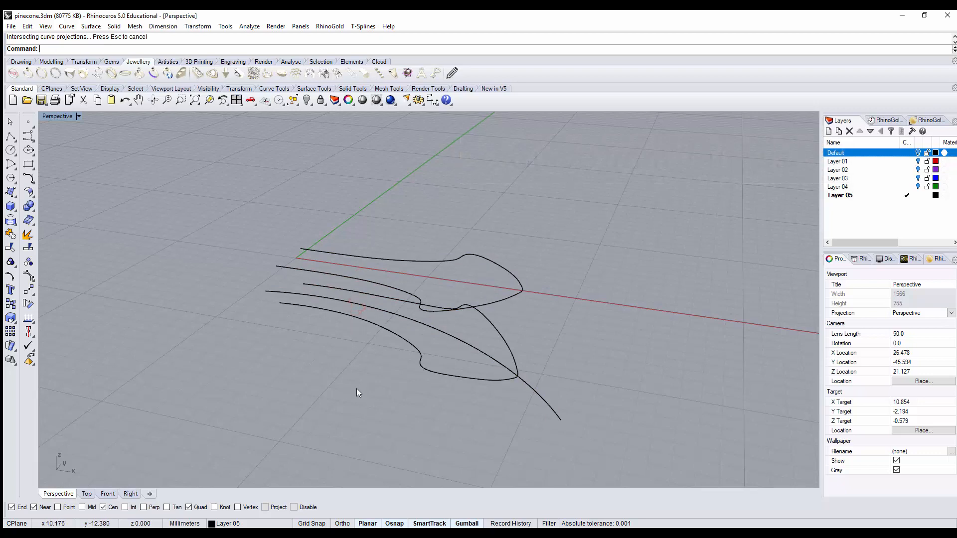
# Step: Set the display colour of the new curved 3D outline to red
pyautogui.moveTo(356, 387); pyautogui.dragTo(433, 402, button='right')
pyautogui.click(449, 372)
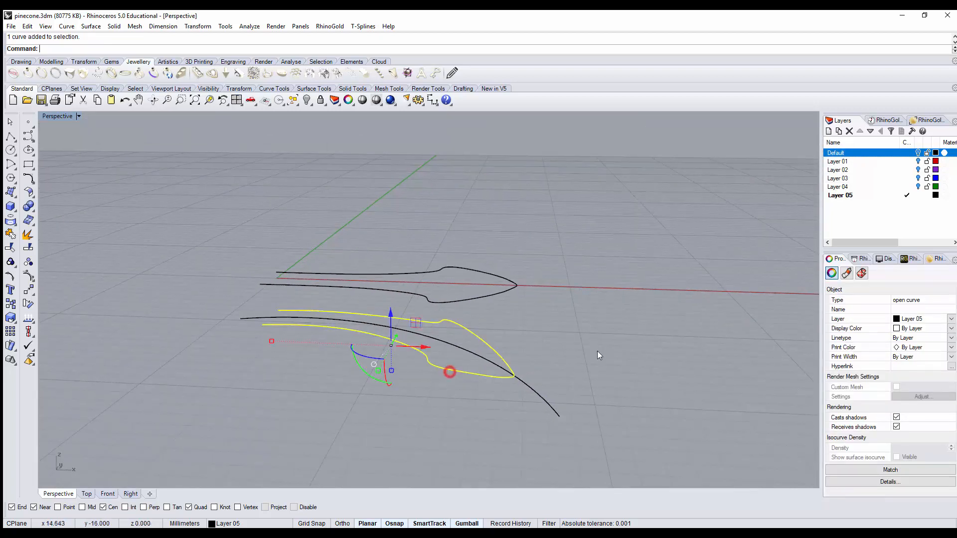
pyautogui.click(952, 329)
pyautogui.click(908, 370)
pyautogui.click(672, 340)
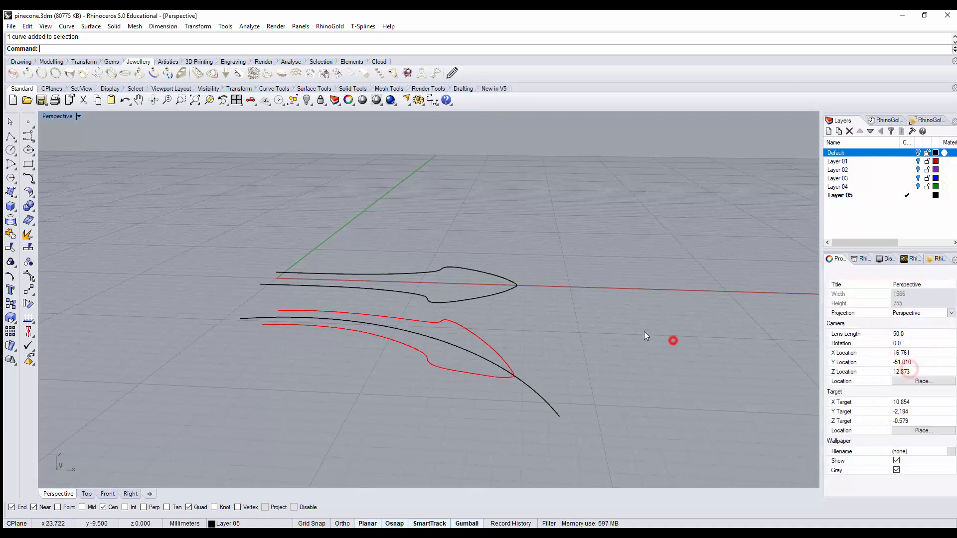
# Step: Hide the original flat scale outline lying on the X axis
pyautogui.moveTo(643, 331); pyautogui.dragTo(515, 286, button='right')
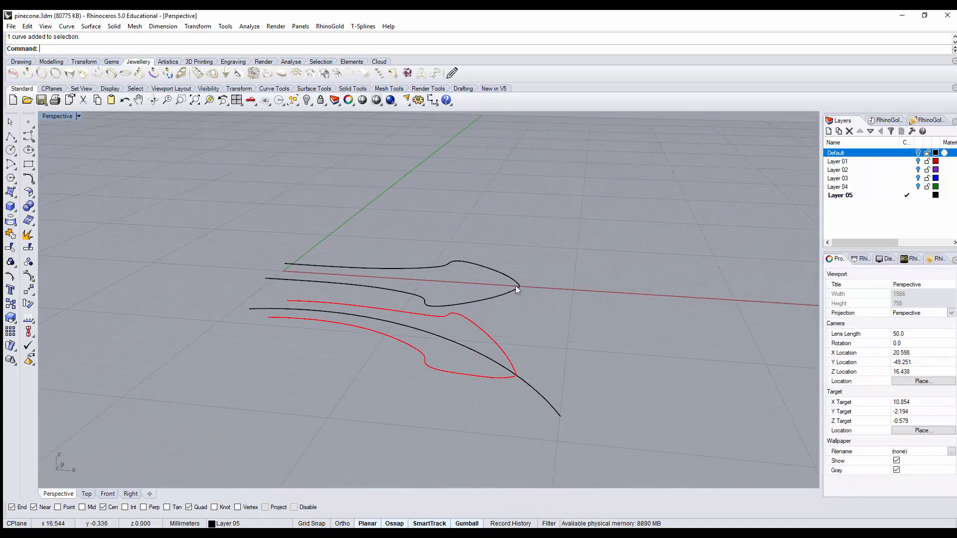
pyautogui.click(516, 286)
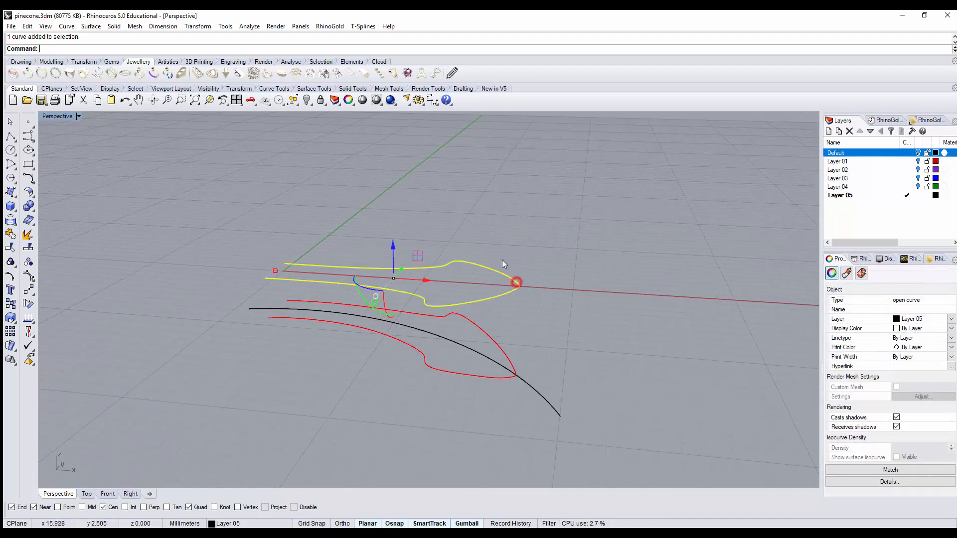
pyautogui.click(307, 105)
# Step: Draw a control point curve about 17 mm wide in the Front view, from the scale's tip up over a hump and back above its stem
pyautogui.moveTo(521, 323); pyautogui.dragTo(548, 314, button='right')
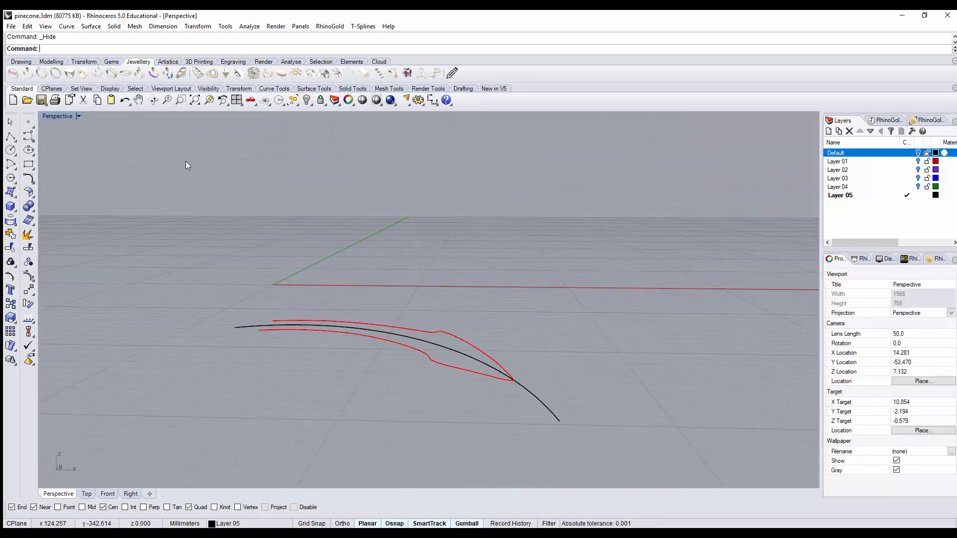
pyautogui.doubleClick(62, 117)
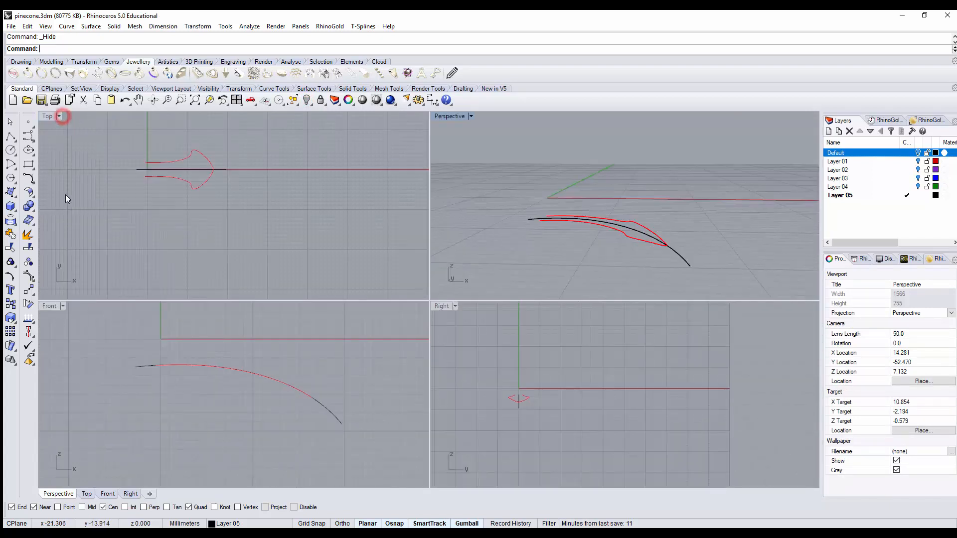
pyautogui.doubleClick(49, 306)
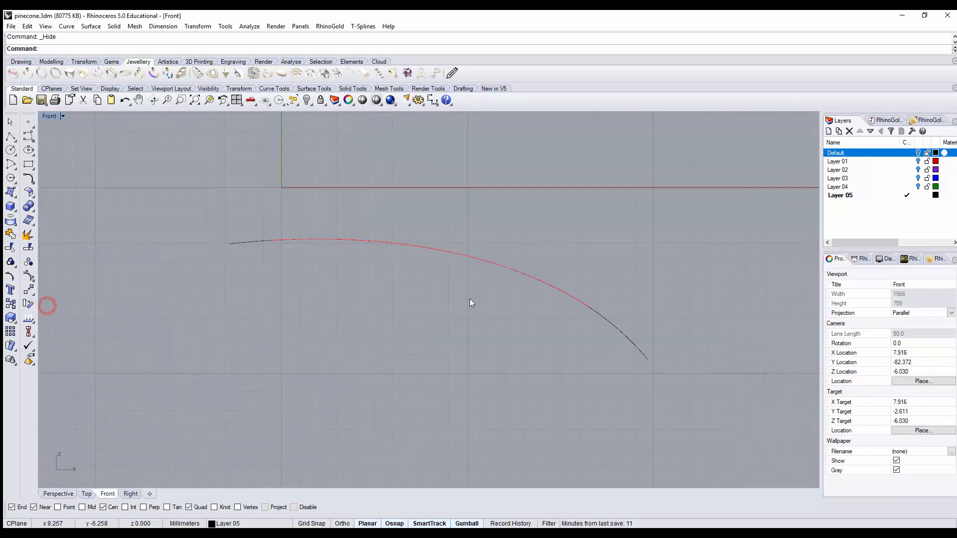
pyautogui.click(28, 138)
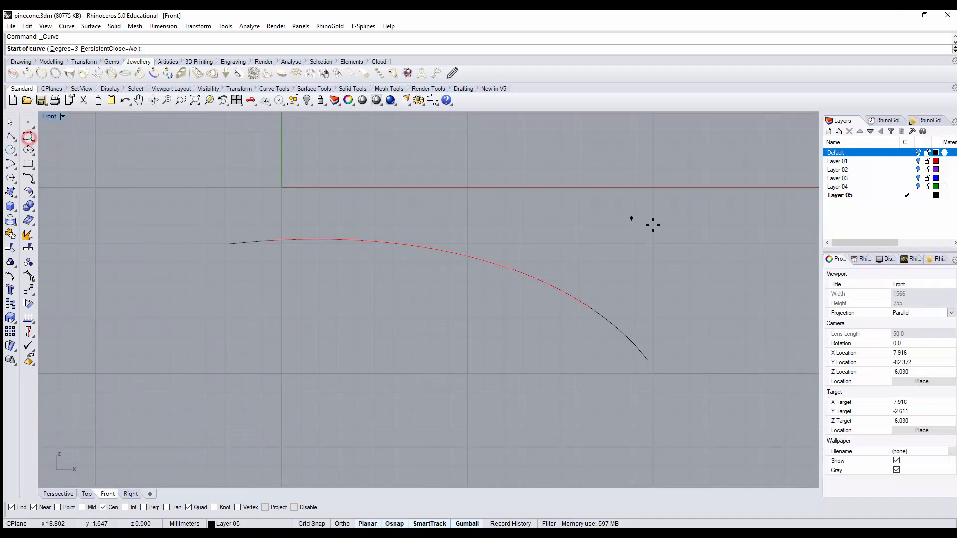
pyautogui.click(593, 304)
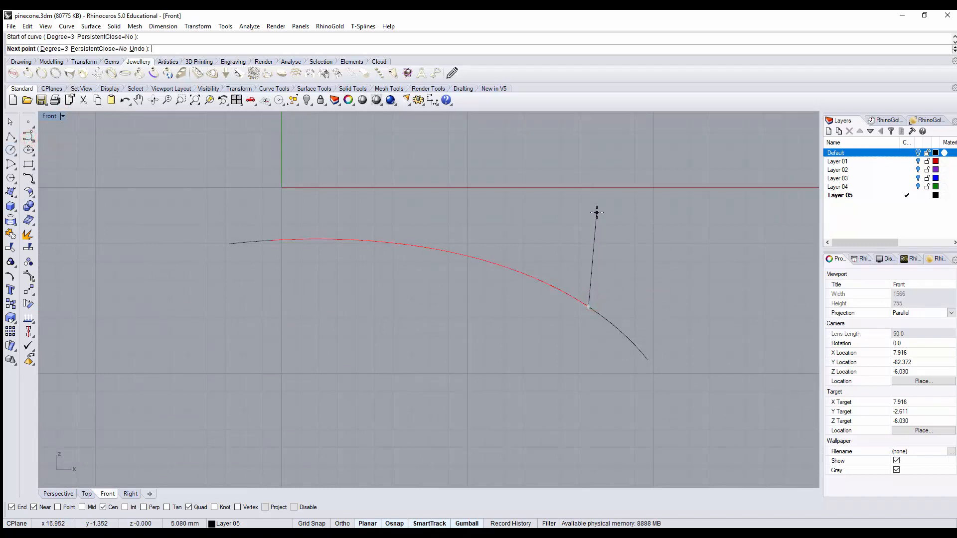
pyautogui.click(597, 213)
pyautogui.click(537, 169)
pyautogui.click(500, 197)
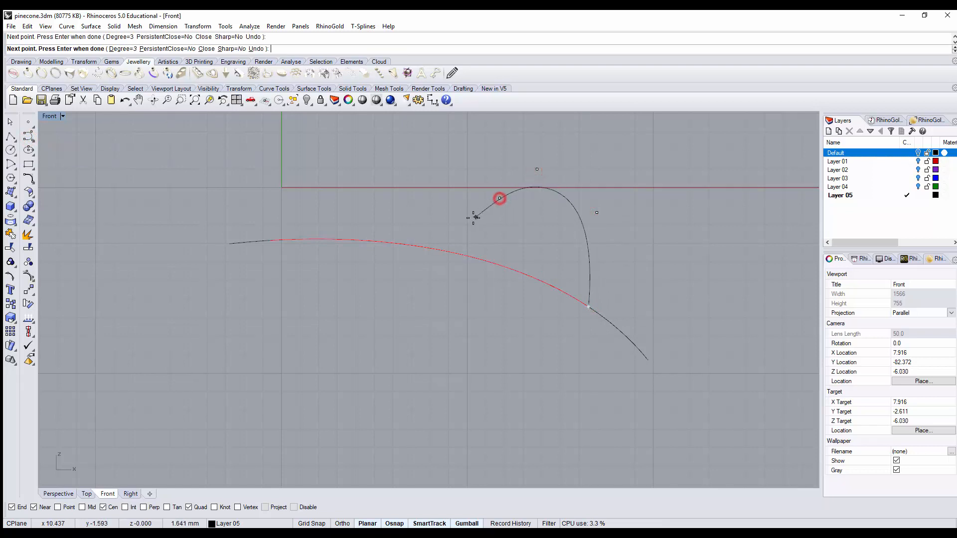
pyautogui.click(467, 219)
pyautogui.click(372, 203)
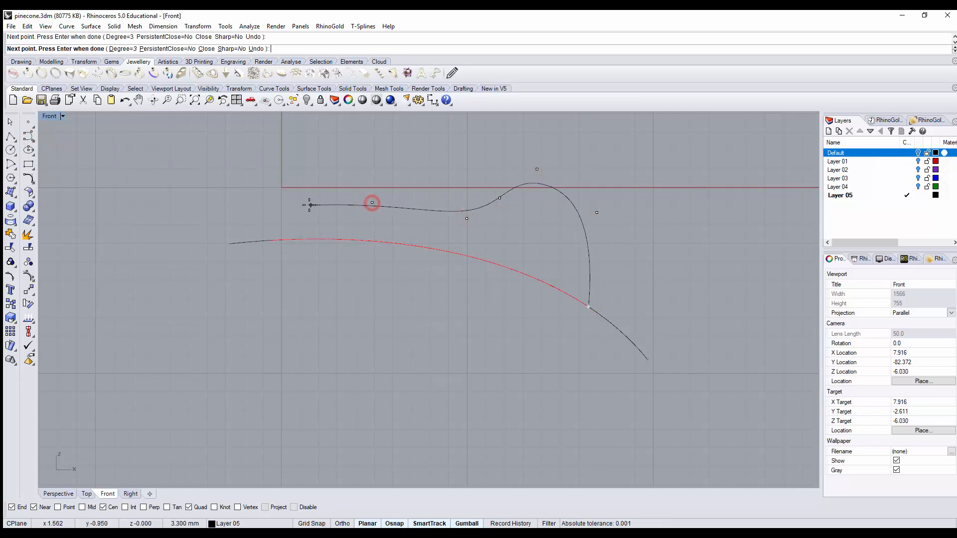
pyautogui.click(268, 211)
pyautogui.rightClick(280, 212)
# Step: Show the new profile curve's control points and lower the hump's inner-side and crest points to flatten it
pyautogui.scroll(2, 515, 221)
pyautogui.moveTo(515, 221); pyautogui.dragTo(504, 249, button='right')
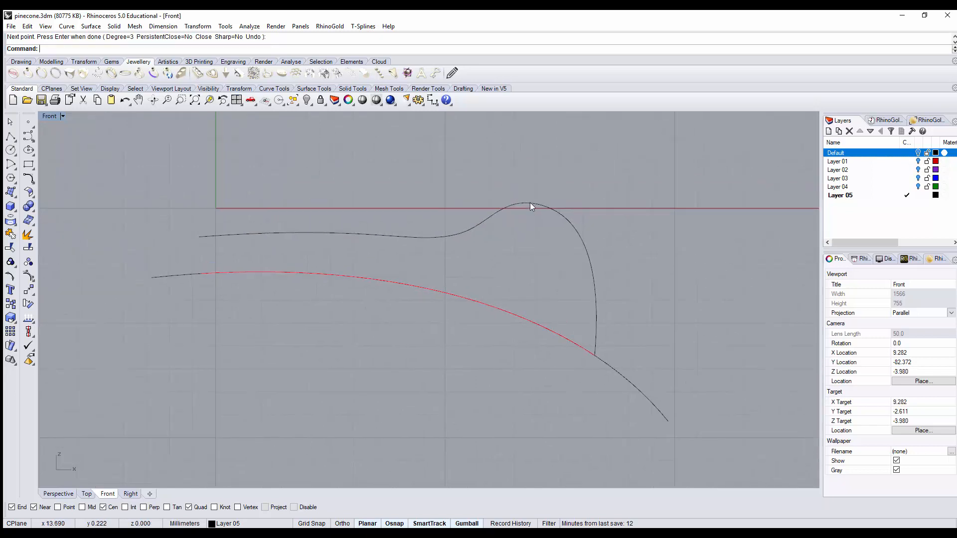
pyautogui.click(530, 202)
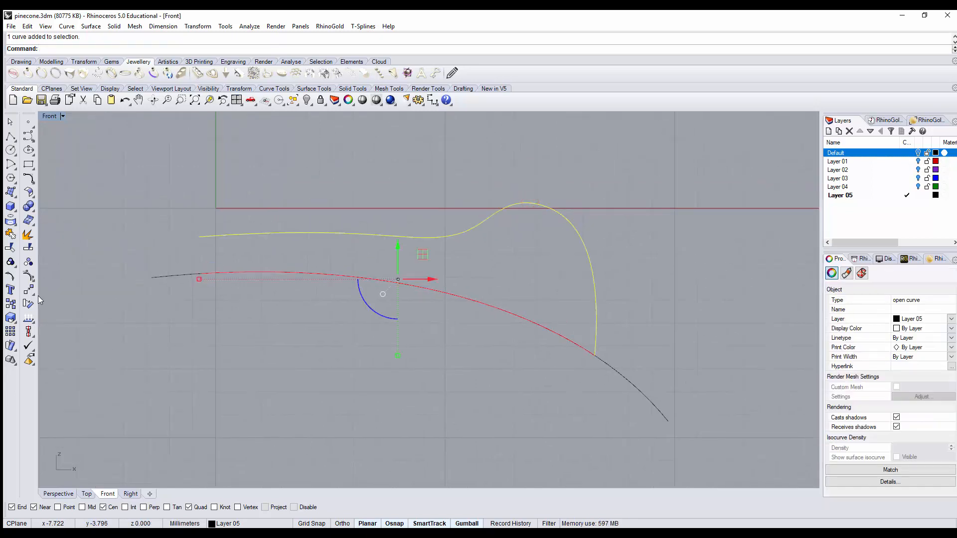
pyautogui.click(28, 276)
pyautogui.moveTo(477, 207); pyautogui.dragTo(515, 227)
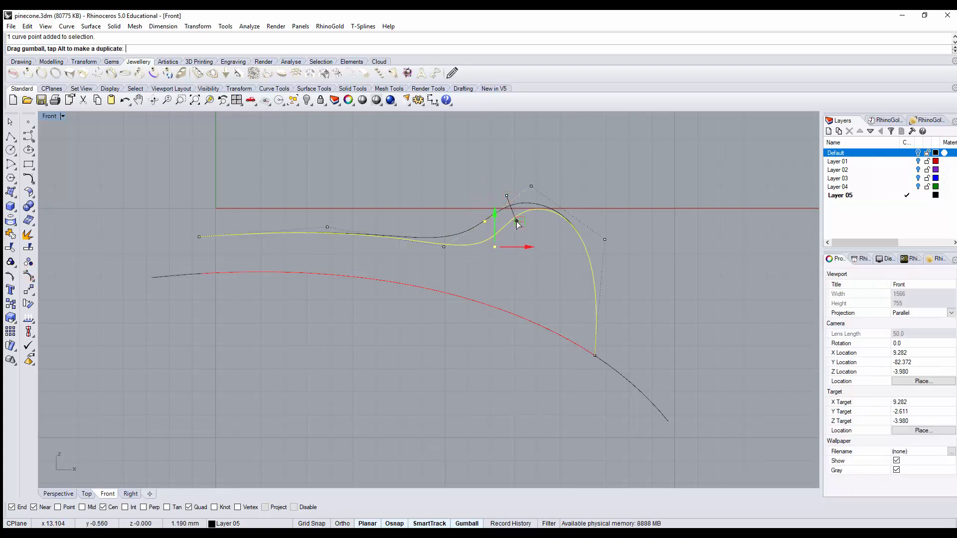
pyautogui.click(530, 189)
pyautogui.moveTo(556, 162); pyautogui.dragTo(575, 212)
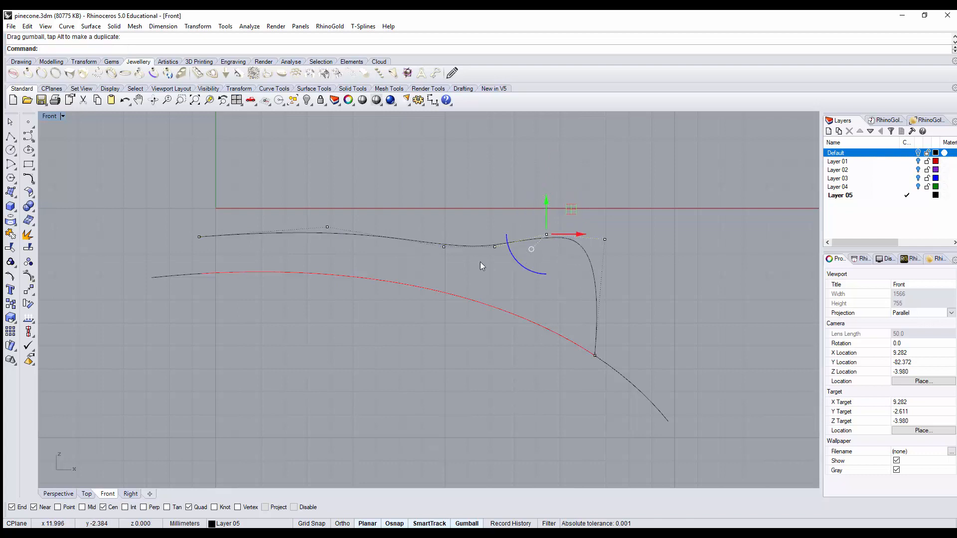
# Step: Insert a control point on the steep section of the profile curve, just above the scale's tip
pyautogui.click(31, 279)
pyautogui.moveTo(62, 270); pyautogui.dragTo(377, 136)
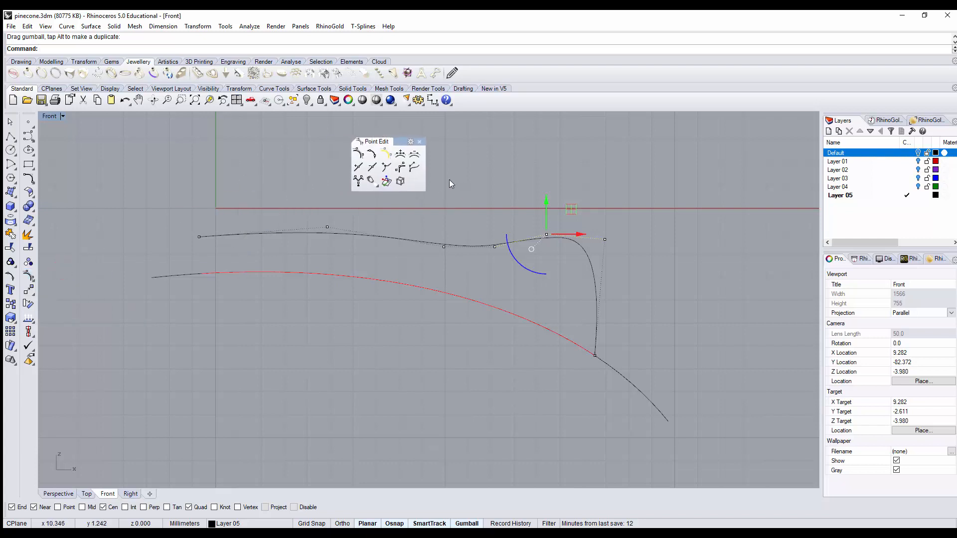
pyautogui.click(401, 155)
pyautogui.click(598, 296)
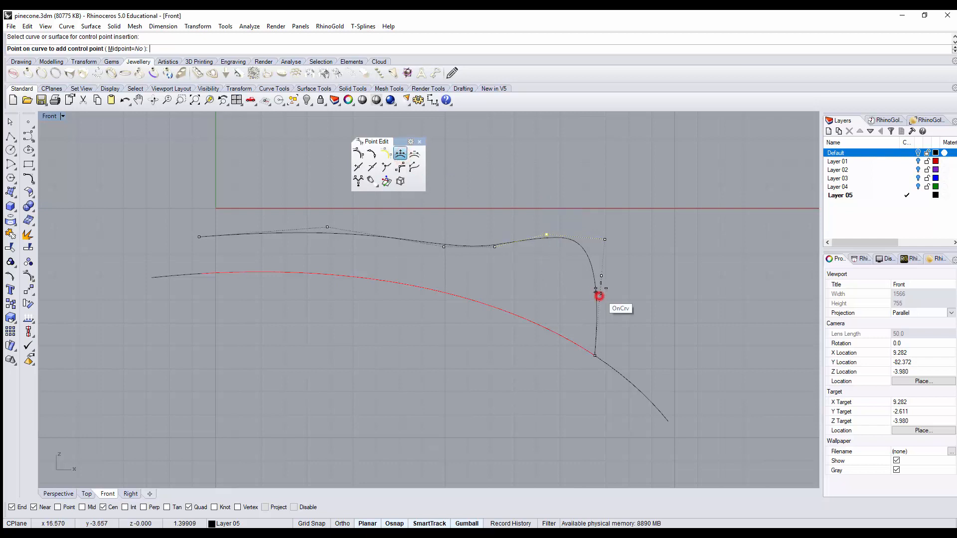
pyautogui.click(596, 302)
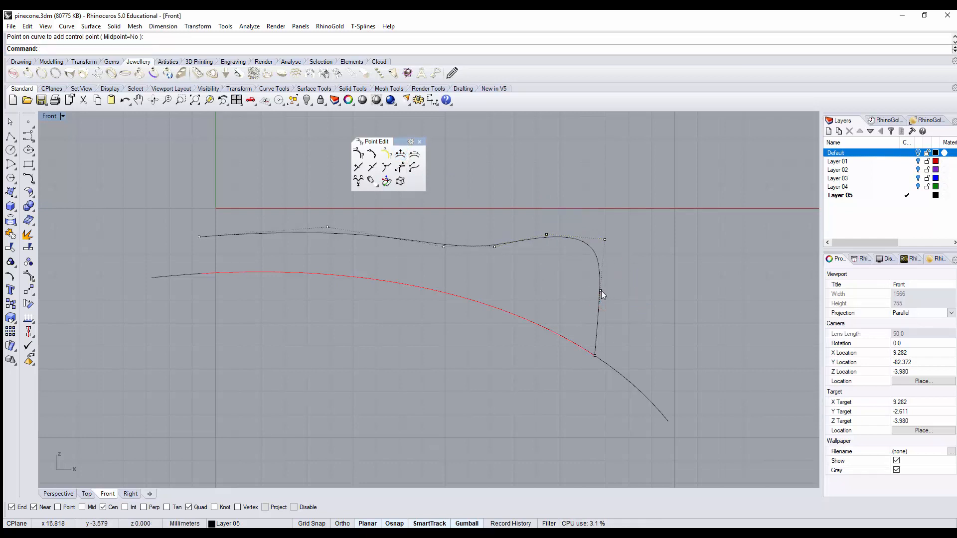
# Step: Move the inserted point down and outward, lower the hump and the dip before it slightly, and return to the Perspective view
pyautogui.click(600, 292)
pyautogui.moveTo(626, 271); pyautogui.dragTo(630, 303)
pyautogui.click(546, 235)
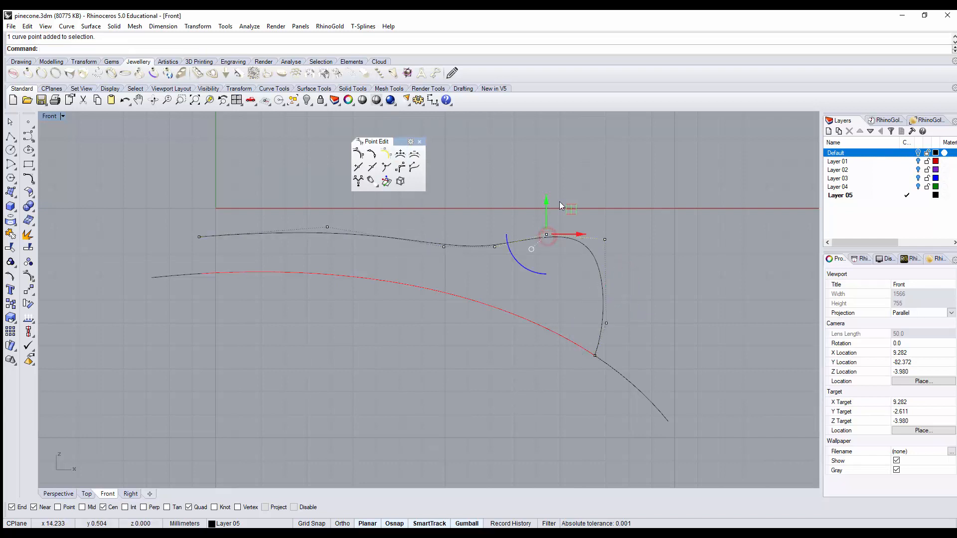
pyautogui.moveTo(561, 203); pyautogui.dragTo(519, 238)
pyautogui.click(486, 234)
pyautogui.click(495, 247)
pyautogui.click(547, 185)
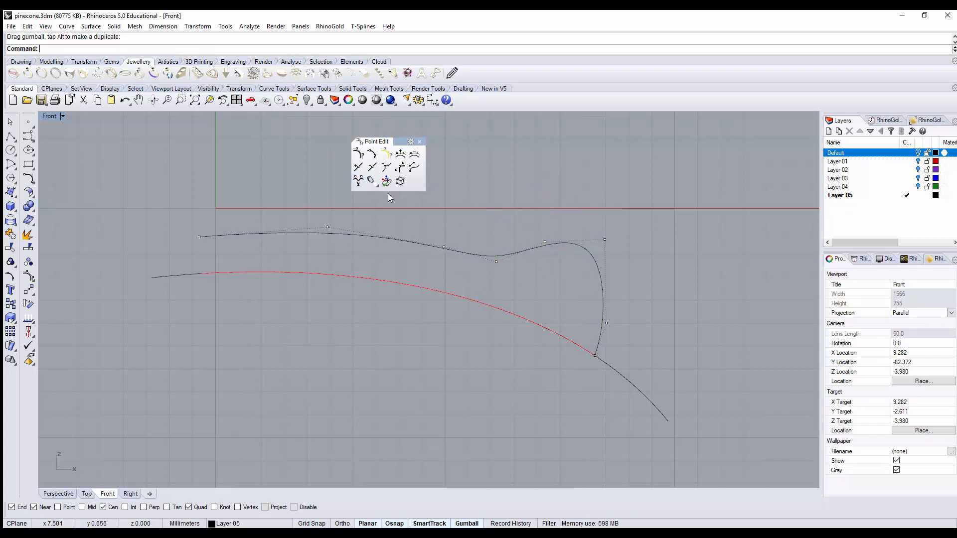
pyautogui.hotkey('ctrl', 'F4')
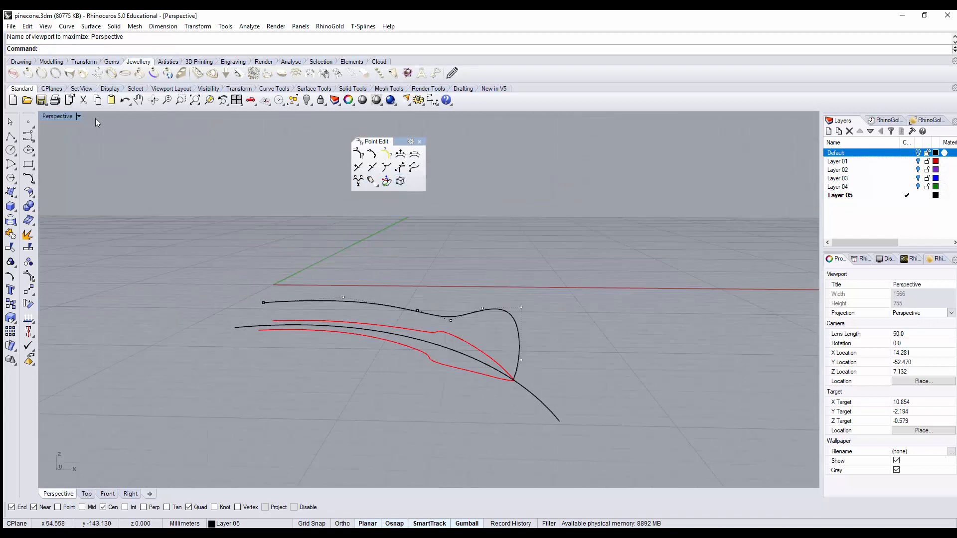
pyautogui.click(419, 141)
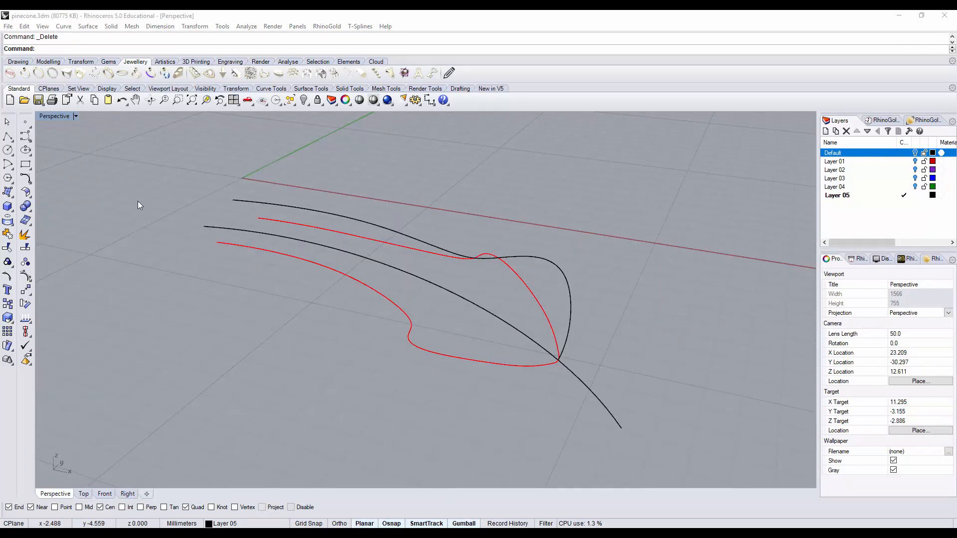
# Step: Draw a three-point arc between the open ends of the red outline, passing through the profile curve's end
pyautogui.click(9, 163)
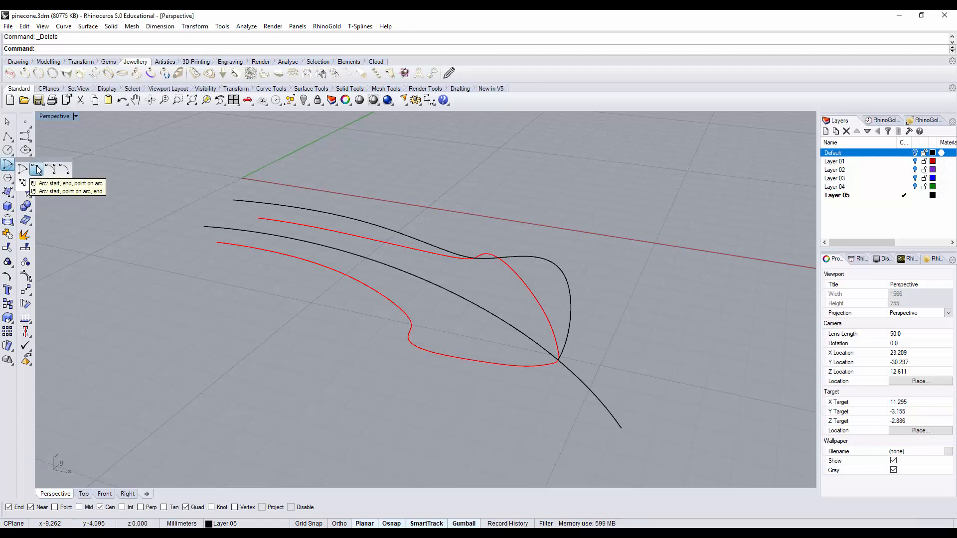
pyautogui.click(38, 169)
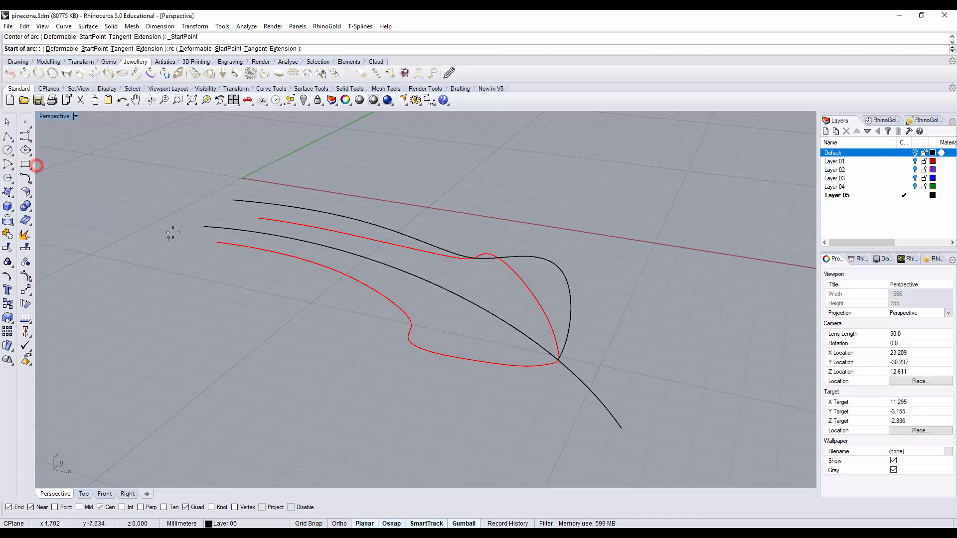
pyautogui.click(217, 243)
pyautogui.click(259, 218)
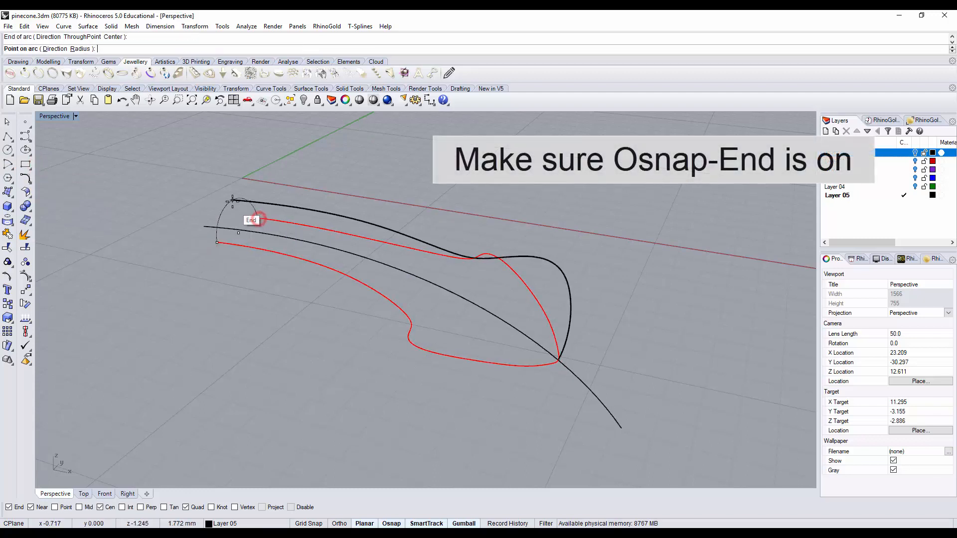
pyautogui.click(230, 202)
pyautogui.moveTo(294, 317); pyautogui.dragTo(262, 320, button='right')
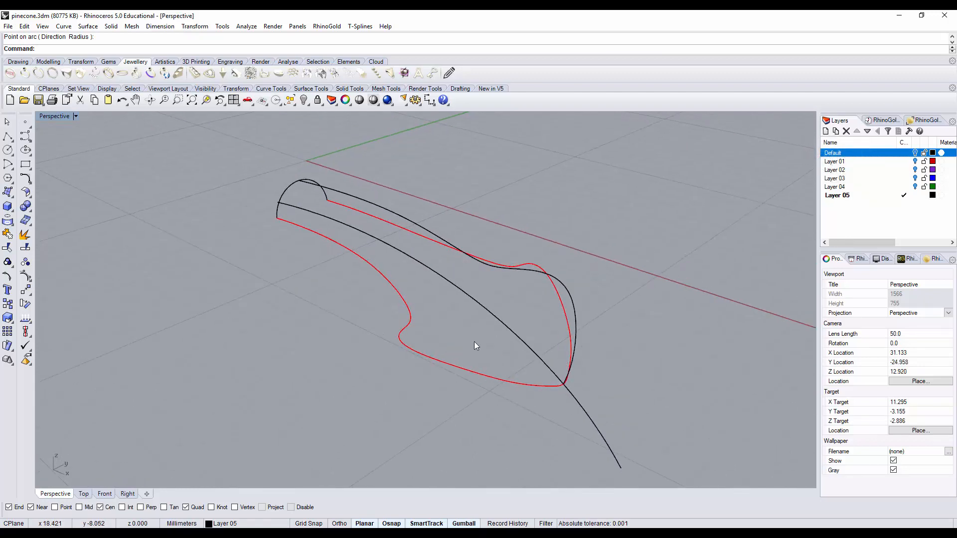
# Step: Split the red outline at the tip into two halves, using the upper profile curve as the cutting object
pyautogui.click(476, 373)
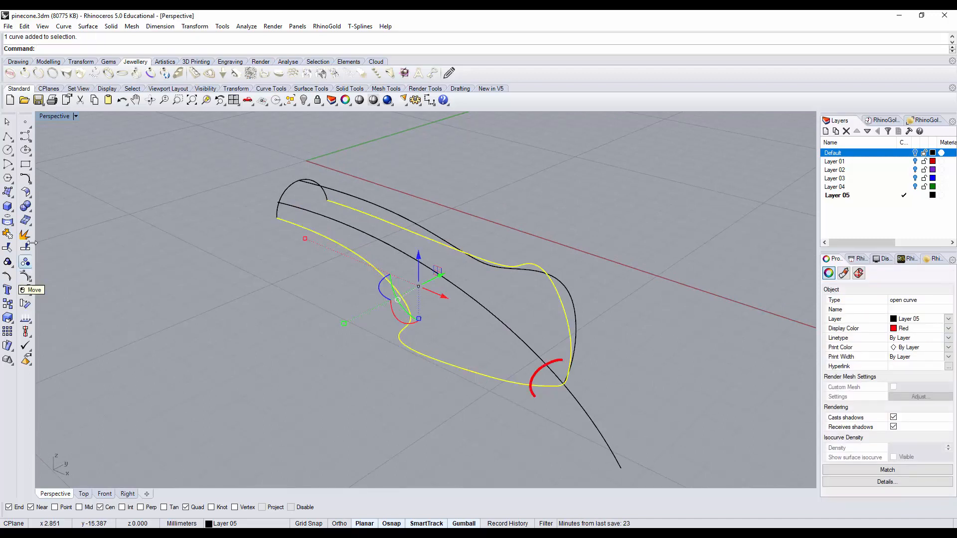
pyautogui.click(25, 247)
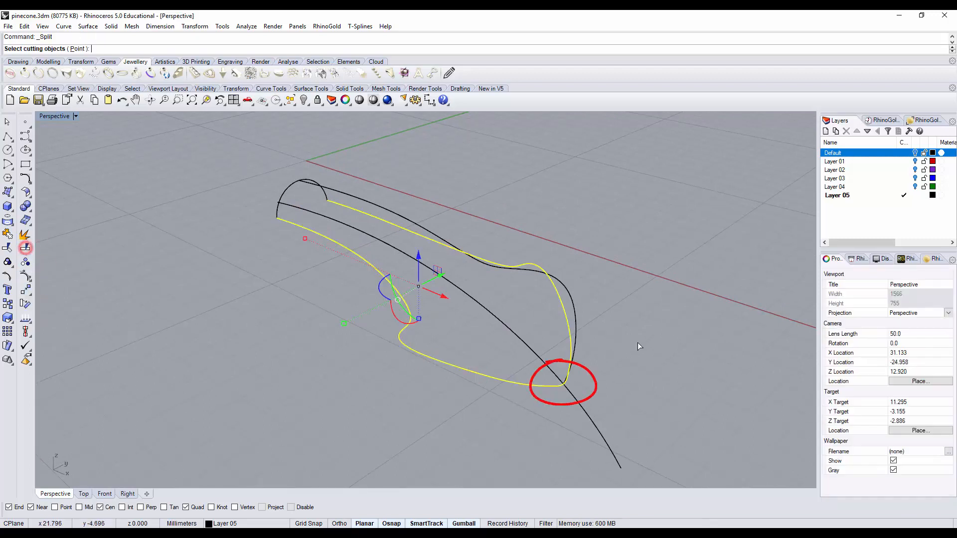
pyautogui.click(575, 310)
pyautogui.press('Return')
pyautogui.moveTo(630, 349); pyautogui.dragTo(546, 372, button='right')
pyautogui.click(530, 382)
pyautogui.click(579, 336)
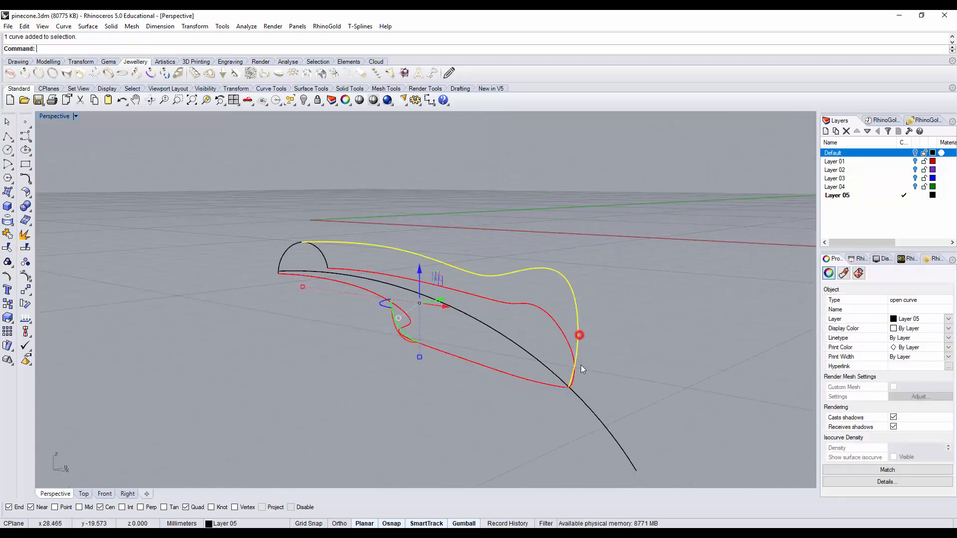
pyautogui.press('Escape')
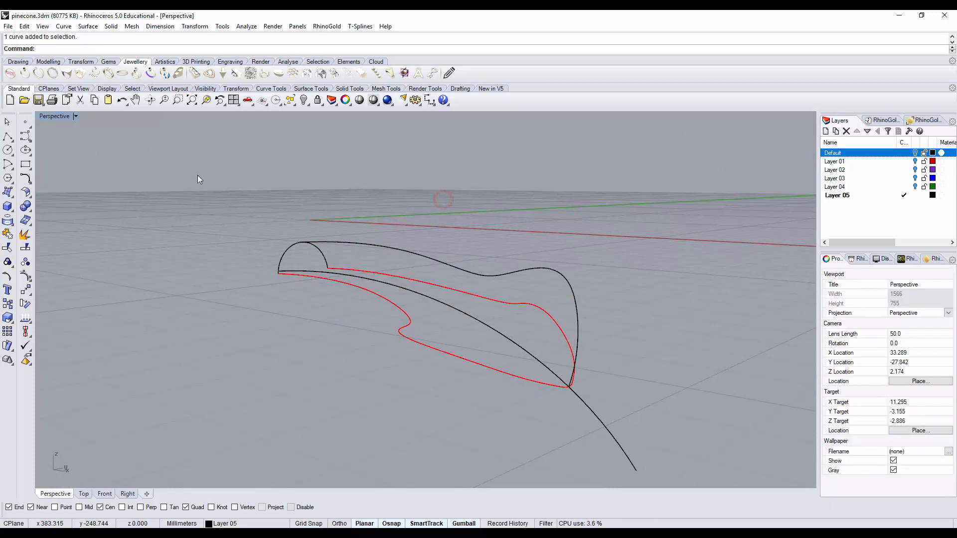
# Step: Try a Curve Network surface from the two red outline halves, the upper profile curve and the end arc, and undo it
pyautogui.click(88, 26)
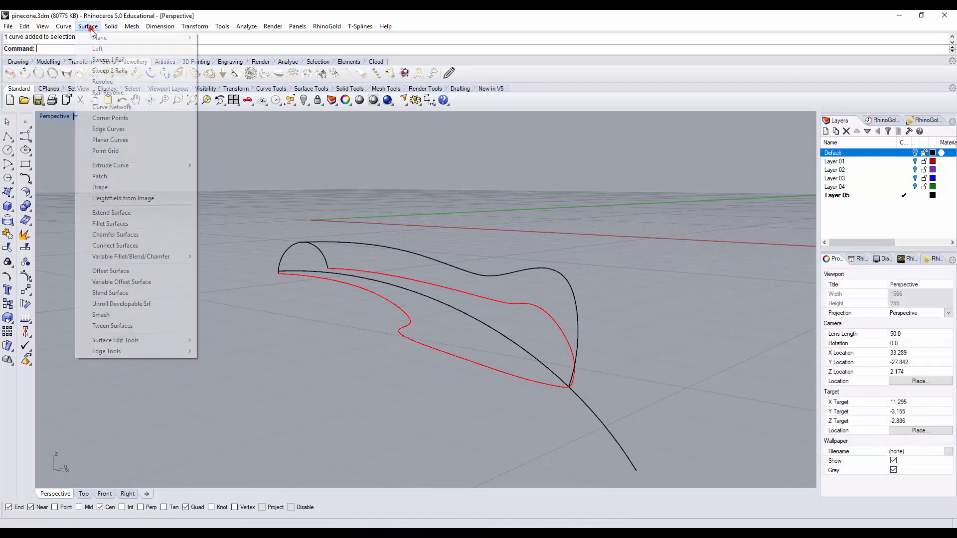
pyautogui.click(112, 107)
pyautogui.moveTo(279, 282); pyautogui.dragTo(291, 334, button='right')
pyautogui.click(338, 247)
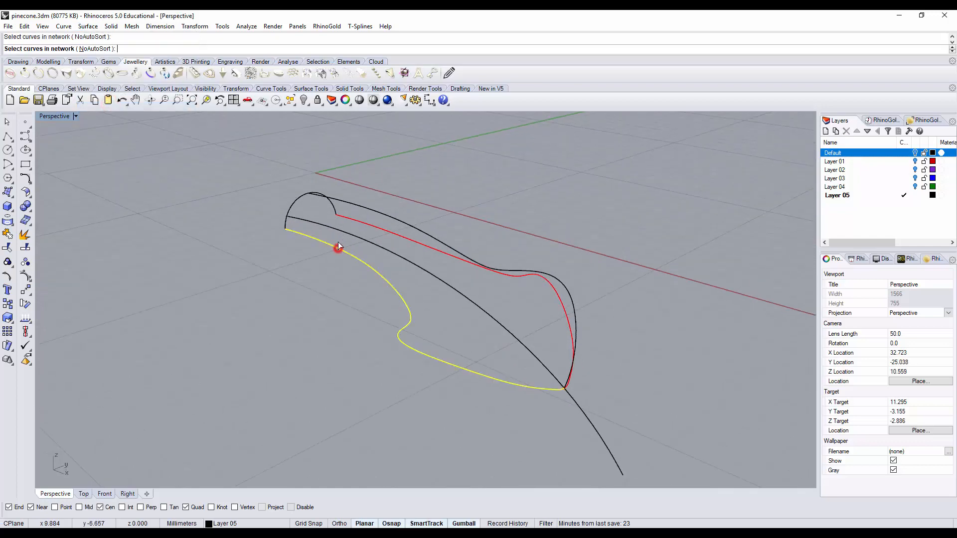
pyautogui.click(352, 205)
pyautogui.click(358, 221)
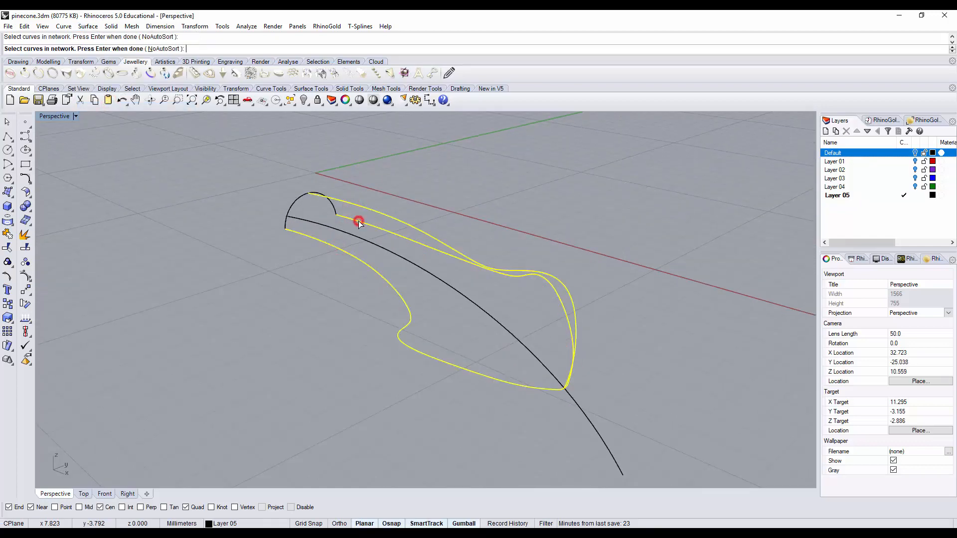
pyautogui.click(294, 202)
pyautogui.press('Return')
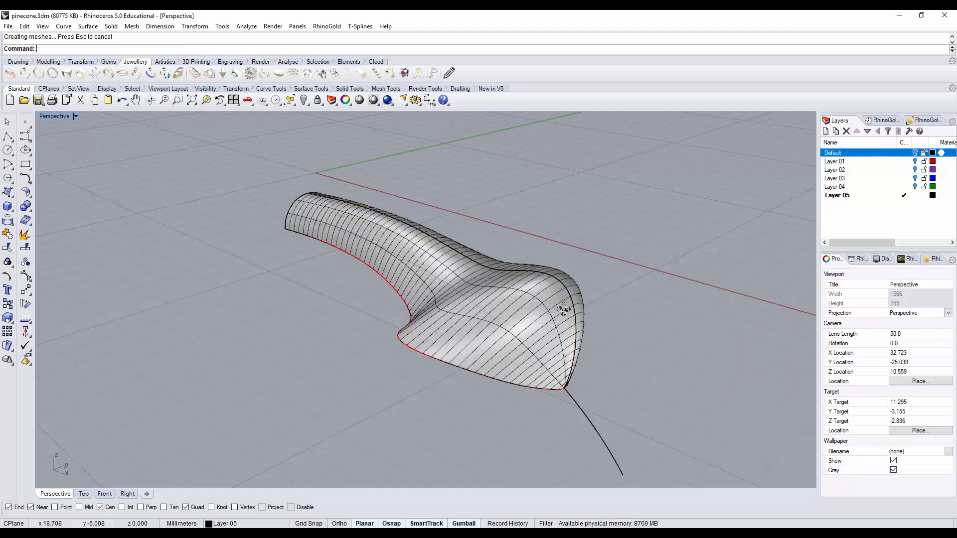
pyautogui.moveTo(564, 310); pyautogui.dragTo(604, 314, button='right')
pyautogui.hotkey('ctrl', 'z')
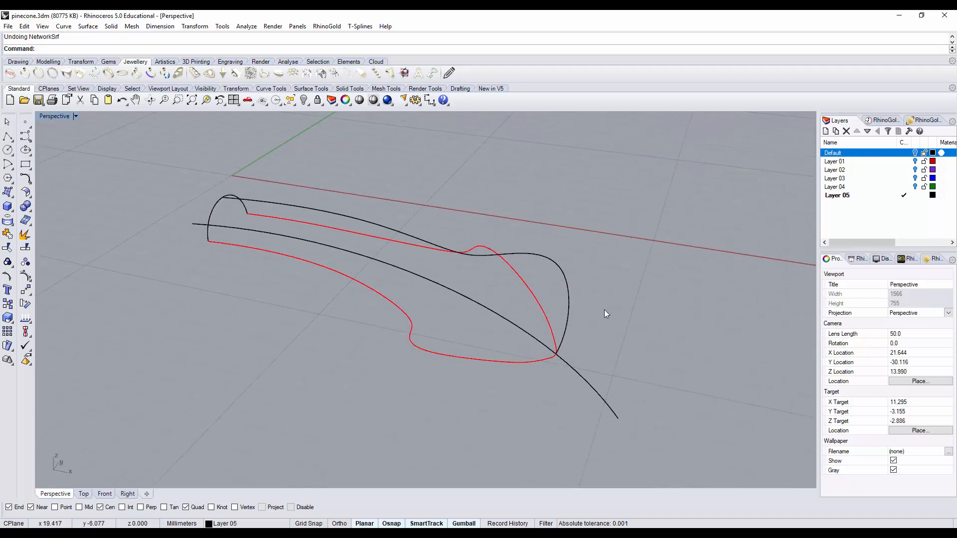
# Step: Turn on history recording and build a Curve Network surface from the two red outline halves, the upper profile curve and the end arc
pyautogui.click(507, 523)
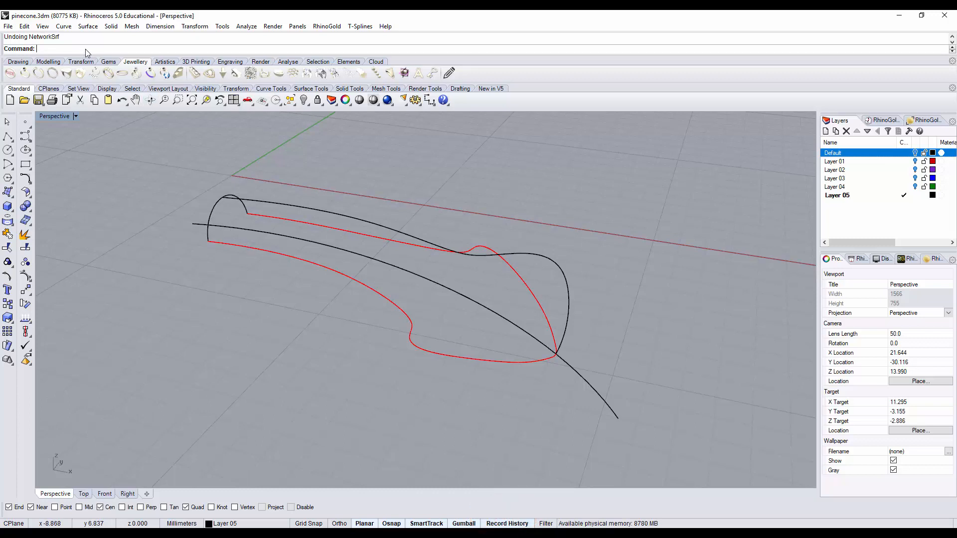
pyautogui.click(87, 28)
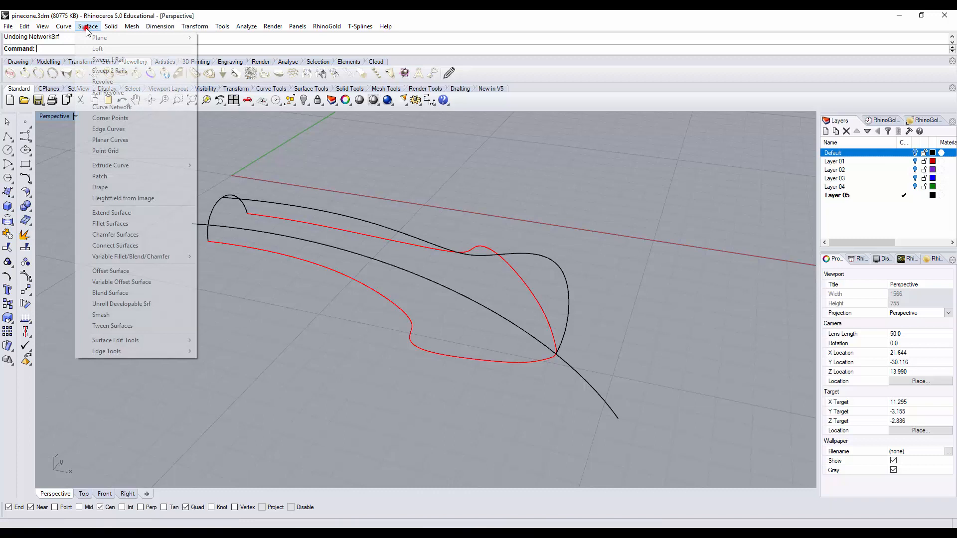
pyautogui.click(103, 109)
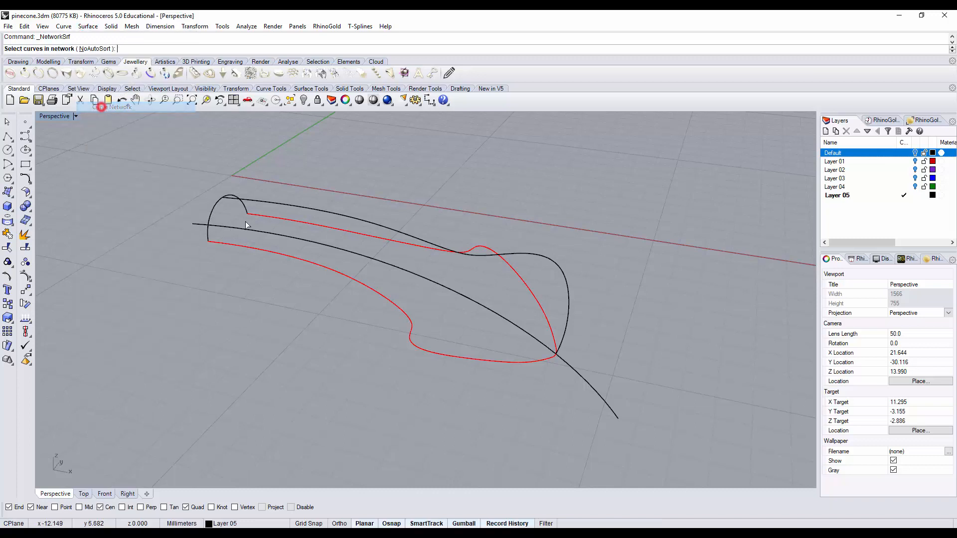
pyautogui.click(523, 361)
pyautogui.click(567, 290)
pyautogui.click(542, 306)
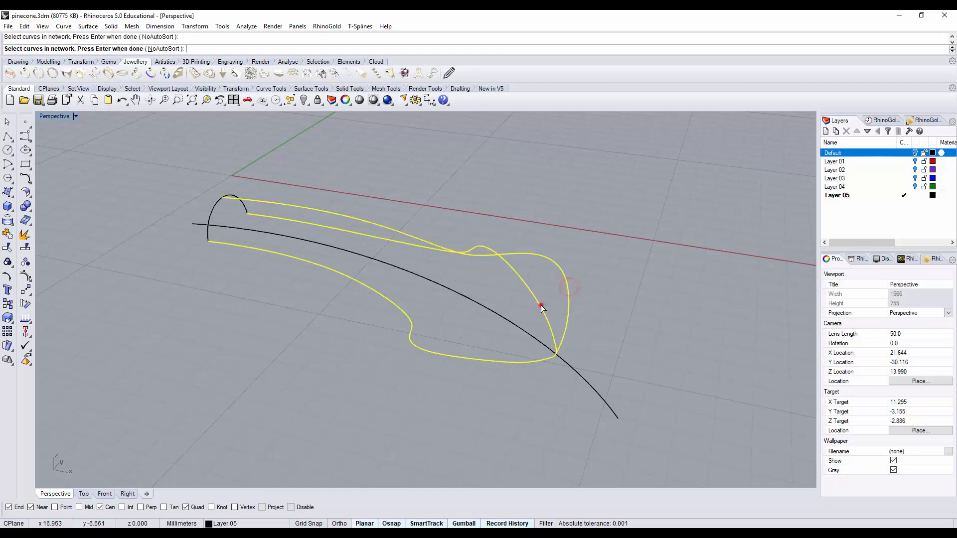
pyautogui.press('Return')
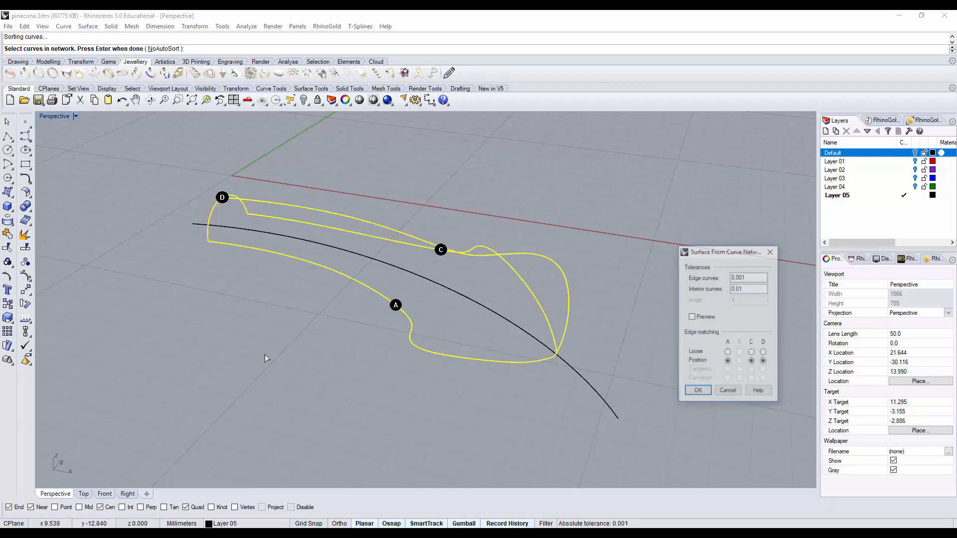
pyautogui.click(698, 392)
pyautogui.moveTo(295, 315); pyautogui.dragTo(312, 288, button='right')
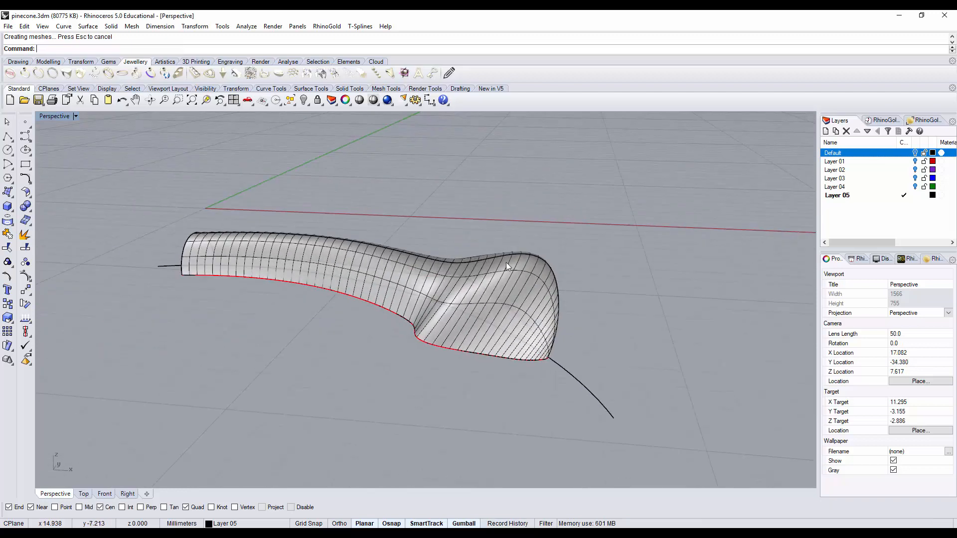
# Step: Show the control points of the upper profile curve and lower the point at the start of the hump
pyautogui.click(509, 253)
pyautogui.click(528, 254)
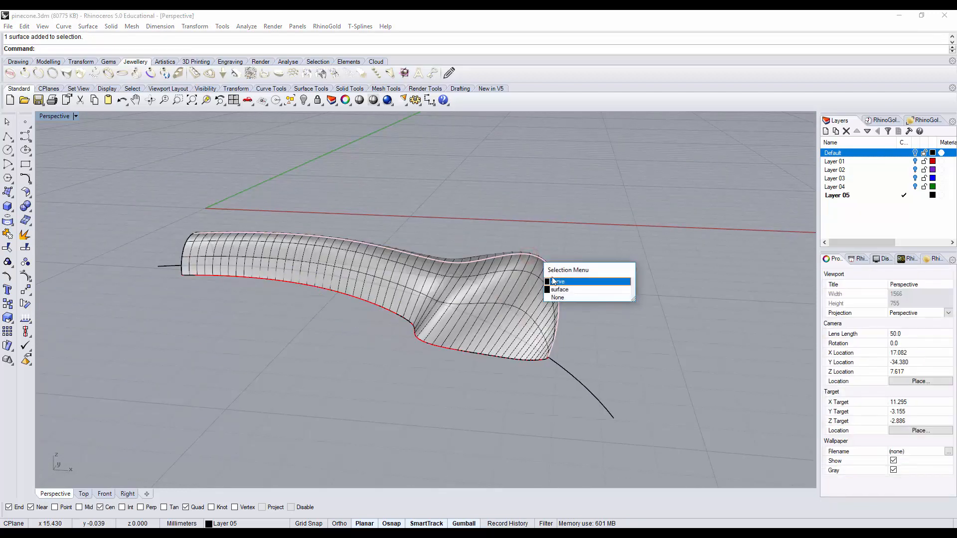
pyautogui.click(553, 281)
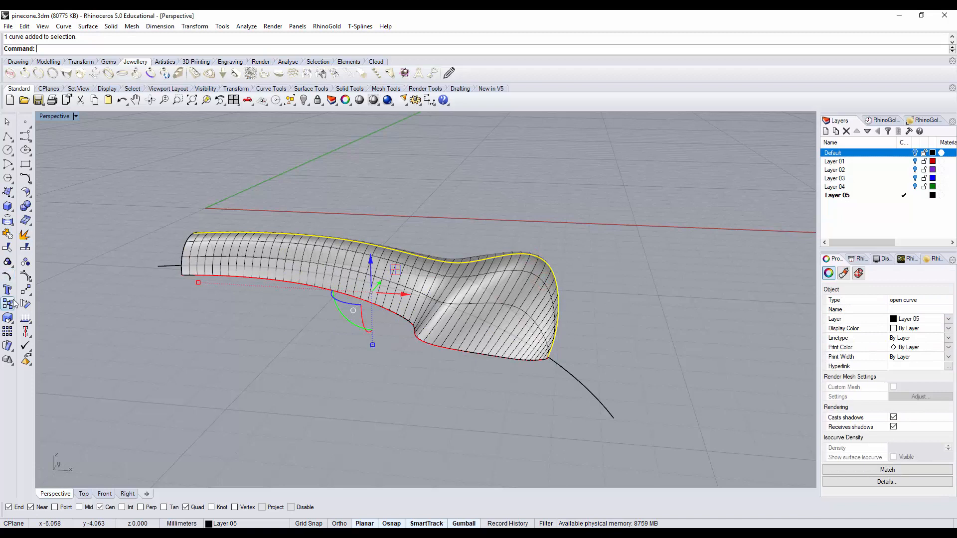
pyautogui.click(25, 277)
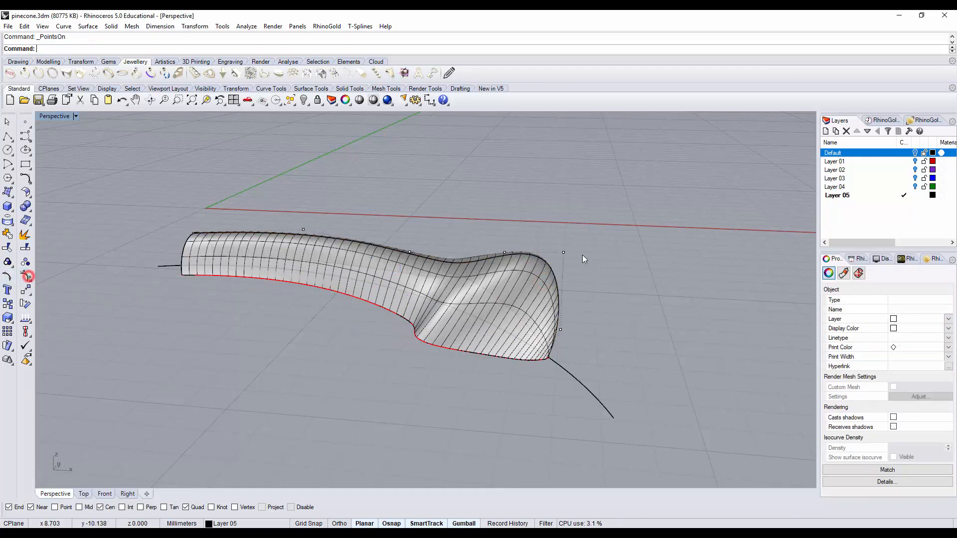
pyautogui.moveTo(519, 282); pyautogui.dragTo(520, 284)
pyautogui.moveTo(505, 220); pyautogui.dragTo(503, 237)
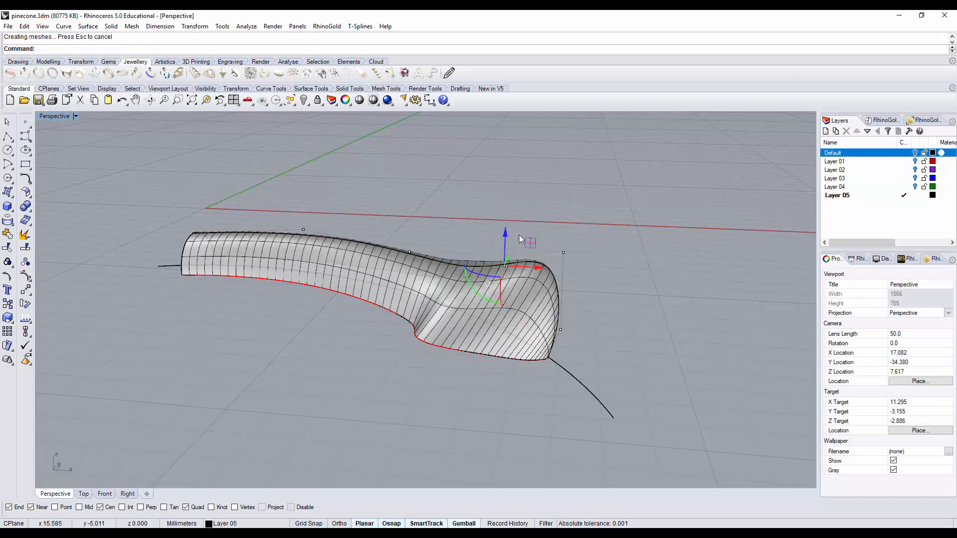
# Step: Lower the profile curve's control point in the dip before the hump, and reposition the two hump points together
pyautogui.click(397, 223)
pyautogui.click(409, 252)
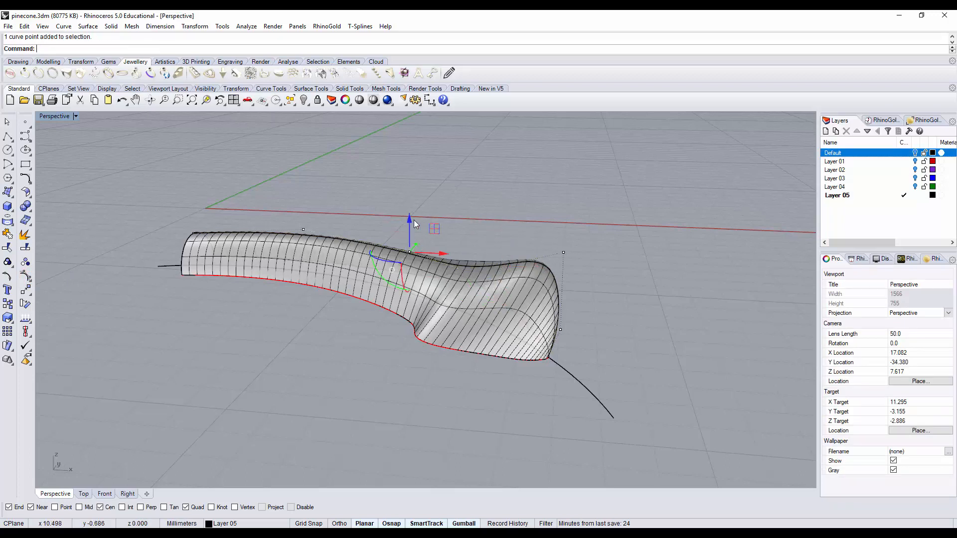
pyautogui.moveTo(414, 220); pyautogui.dragTo(449, 242)
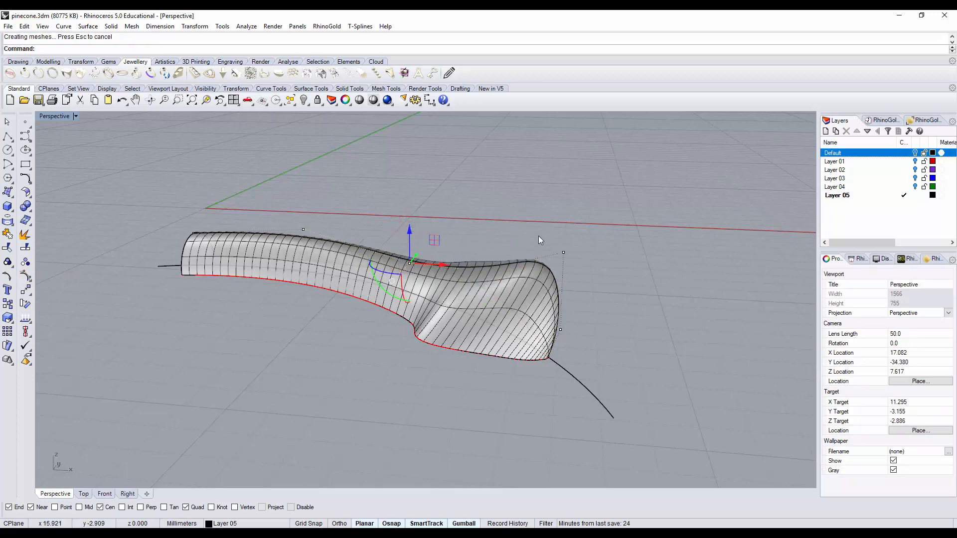
pyautogui.moveTo(539, 235); pyautogui.dragTo(564, 233)
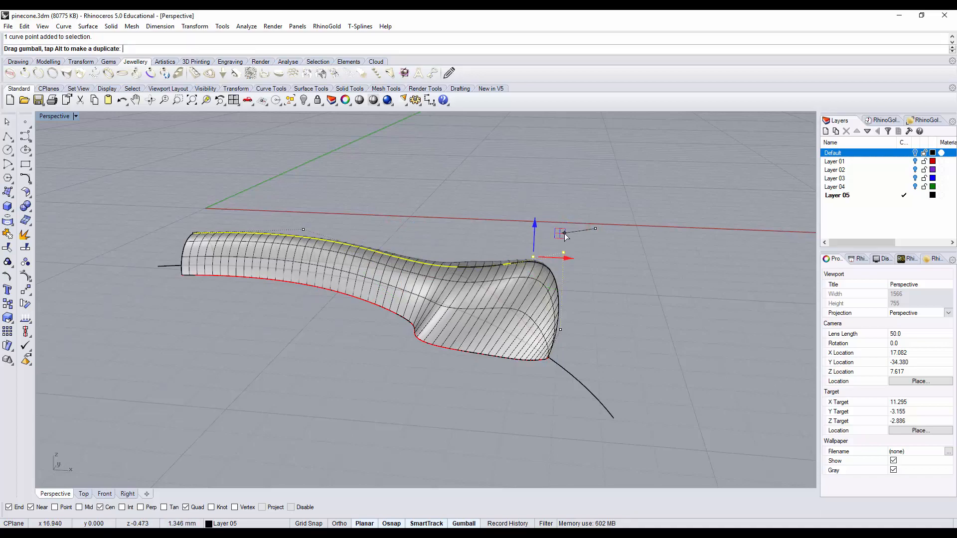
pyautogui.moveTo(635, 282)
pyautogui.mouseDown(button='right')
pyautogui.moveTo(616, 324)
pyautogui.moveTo(347, 277)
pyautogui.moveTo(613, 288)
pyautogui.moveTo(650, 275)
pyautogui.moveTo(615, 332)
pyautogui.moveTo(579, 349)
pyautogui.moveTo(628, 272)
pyautogui.mouseUp(button='right')
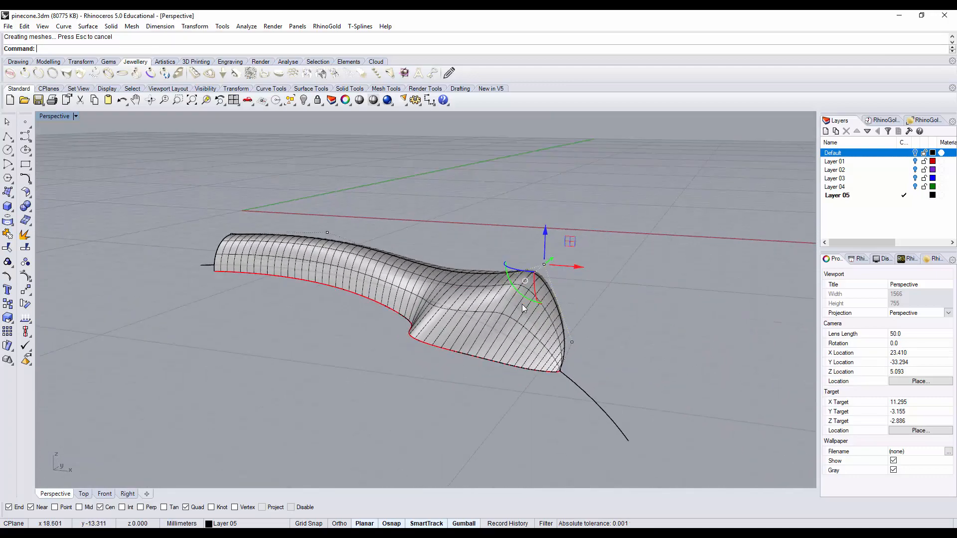
pyautogui.press('Escape')
# Step: Draw a straight polyline between the two lower corners at the scale's open arched end
pyautogui.moveTo(642, 319); pyautogui.dragTo(568, 305, button='right')
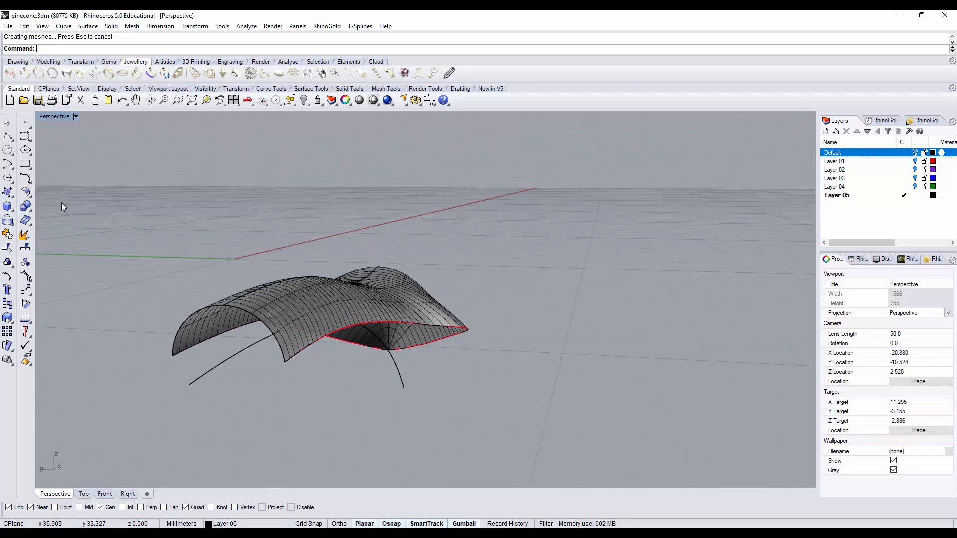
pyautogui.click(8, 137)
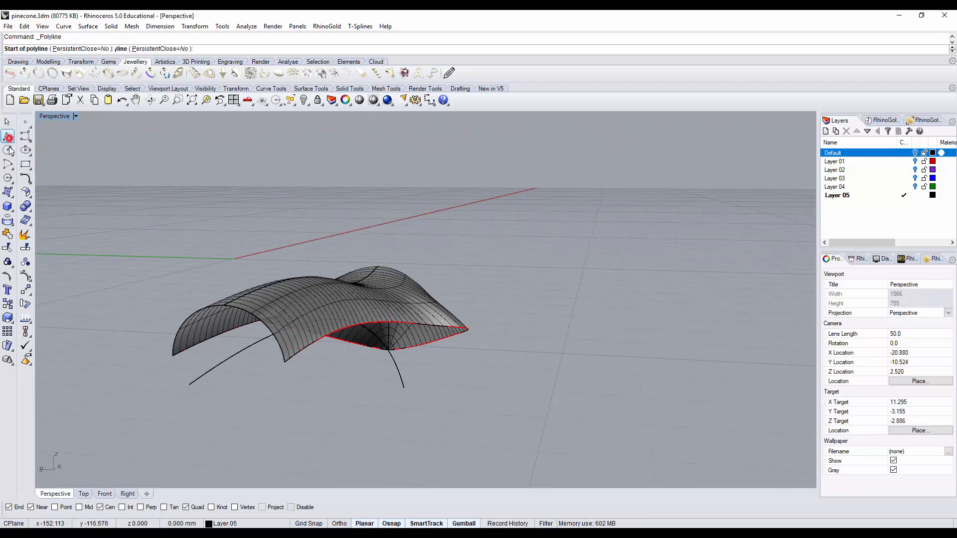
pyautogui.click(174, 356)
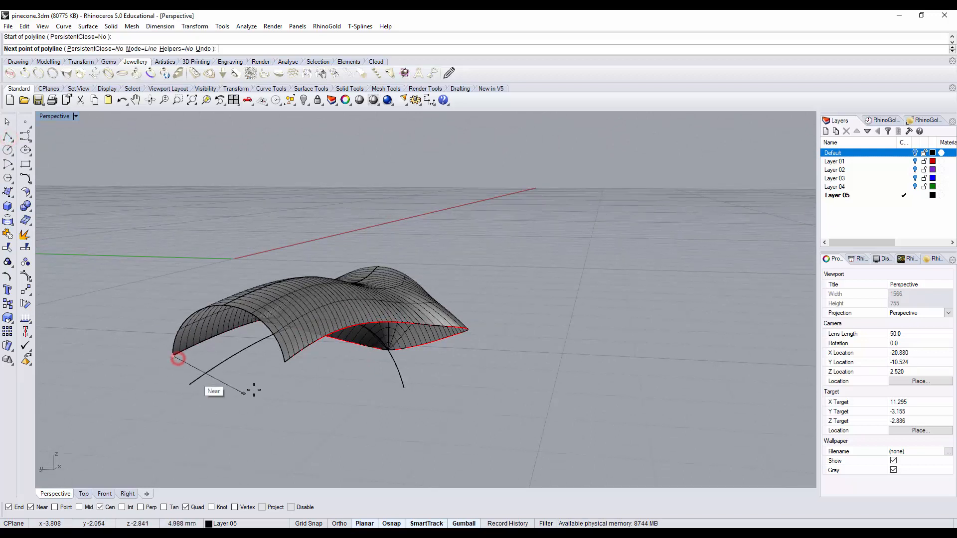
pyautogui.click(284, 362)
pyautogui.press('Return')
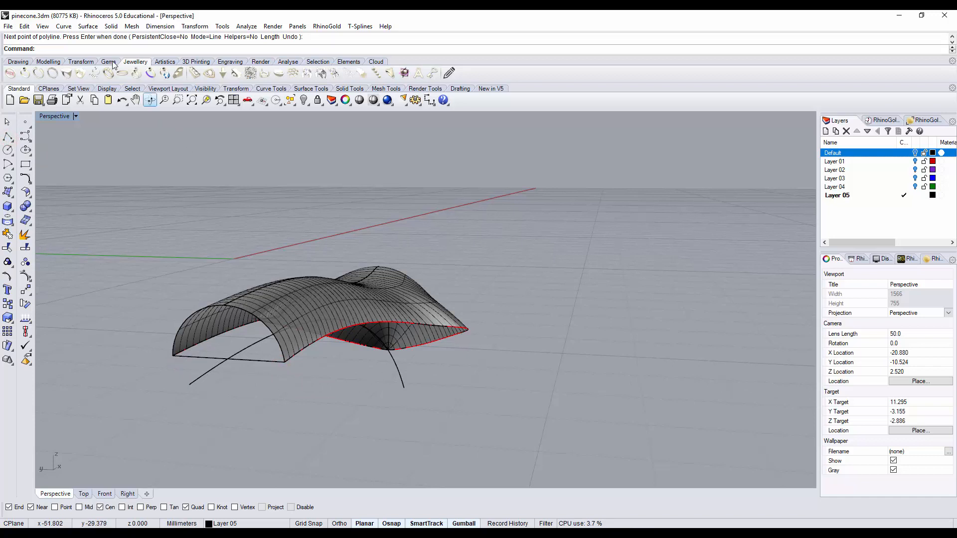
# Step: Close the scale's underside with a Sweep 2 Rails surface, using the two red outline halves as rails and the straight line as cross section
pyautogui.click(87, 26)
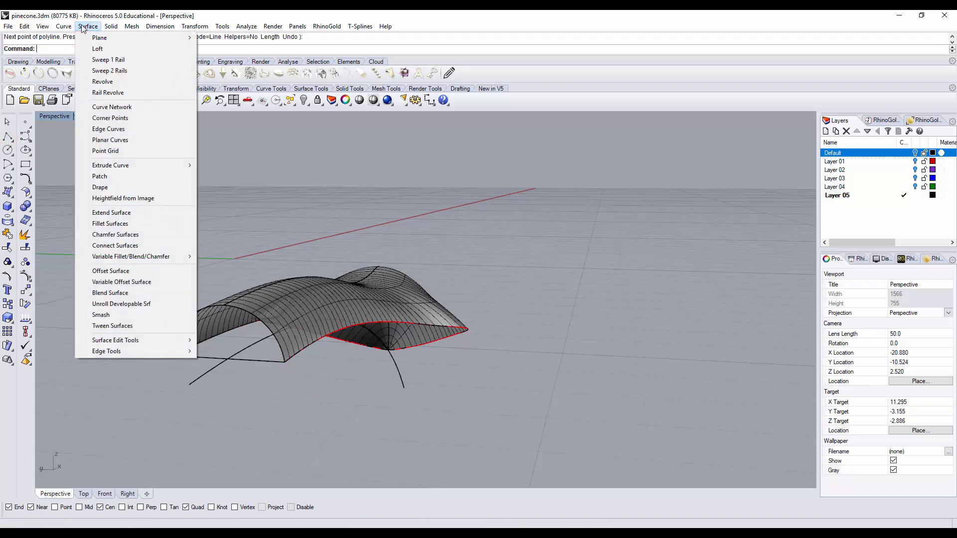
pyautogui.click(113, 72)
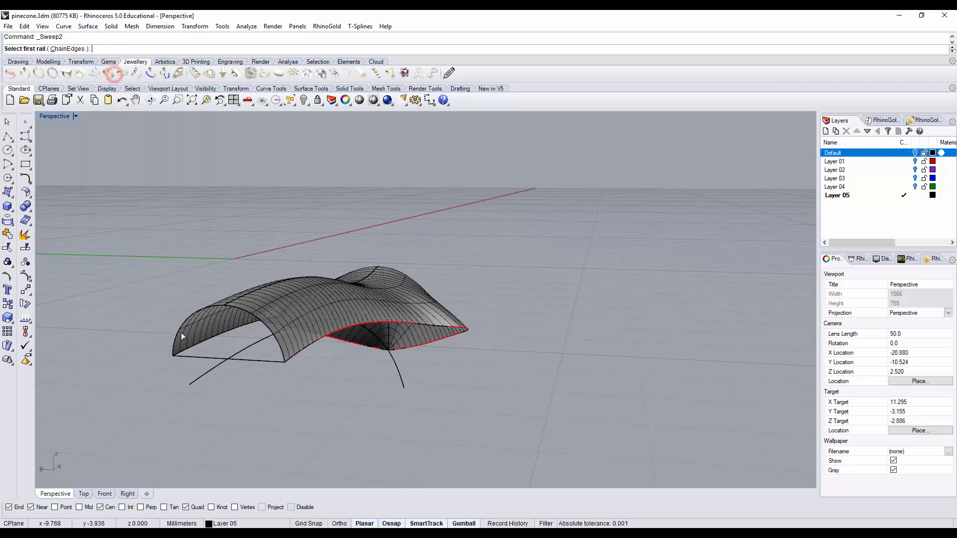
pyautogui.click(216, 337)
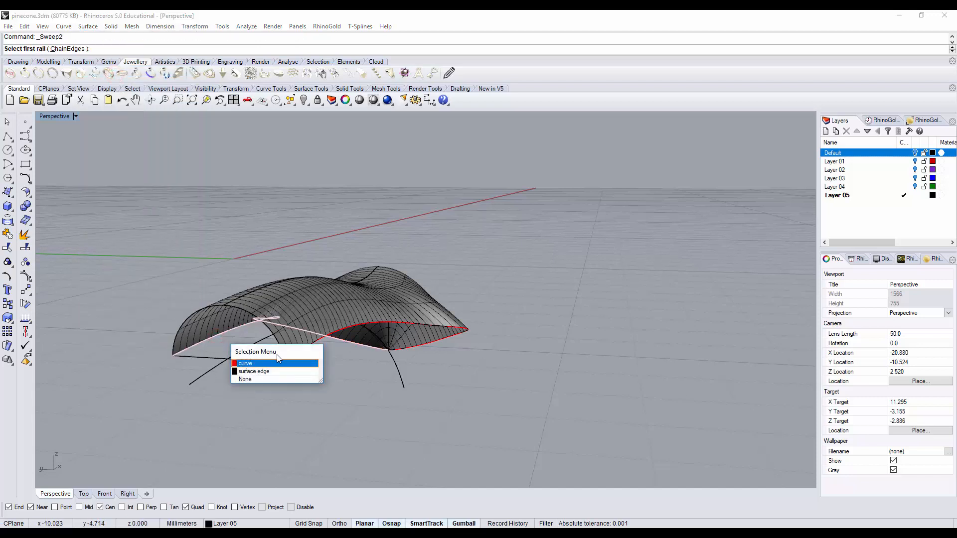
pyautogui.click(271, 364)
pyautogui.click(307, 348)
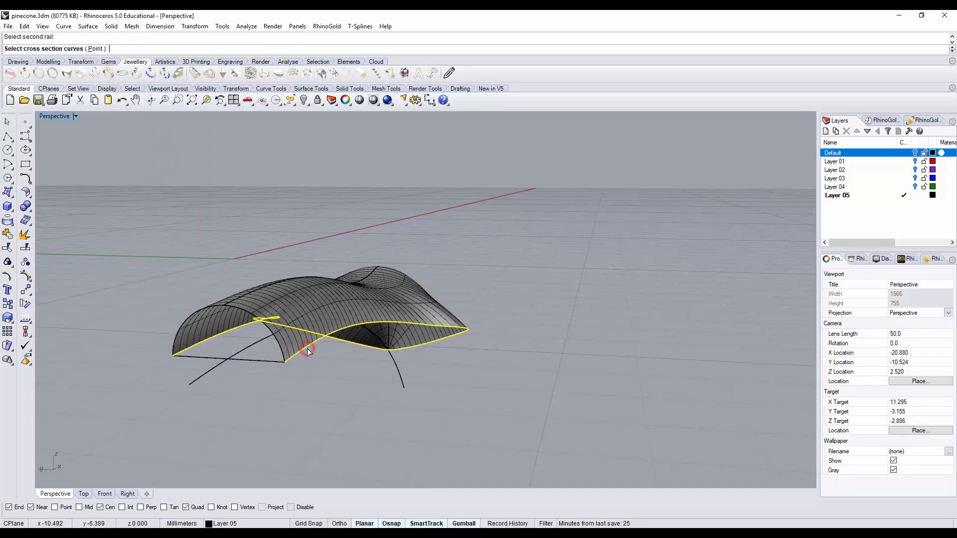
pyautogui.click(263, 362)
pyautogui.press('Return')
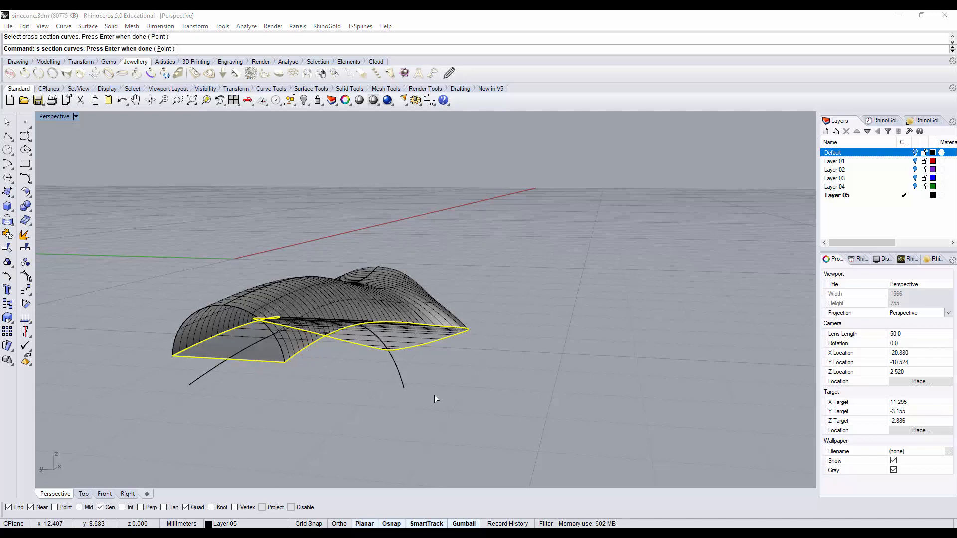
pyautogui.moveTo(434, 421); pyautogui.dragTo(342, 393, button='right')
# Step: Join the upper and lower scale surfaces into one polysurface, accepting the history warning, and clear the selection
pyautogui.hotkey('ctrl', 'a')
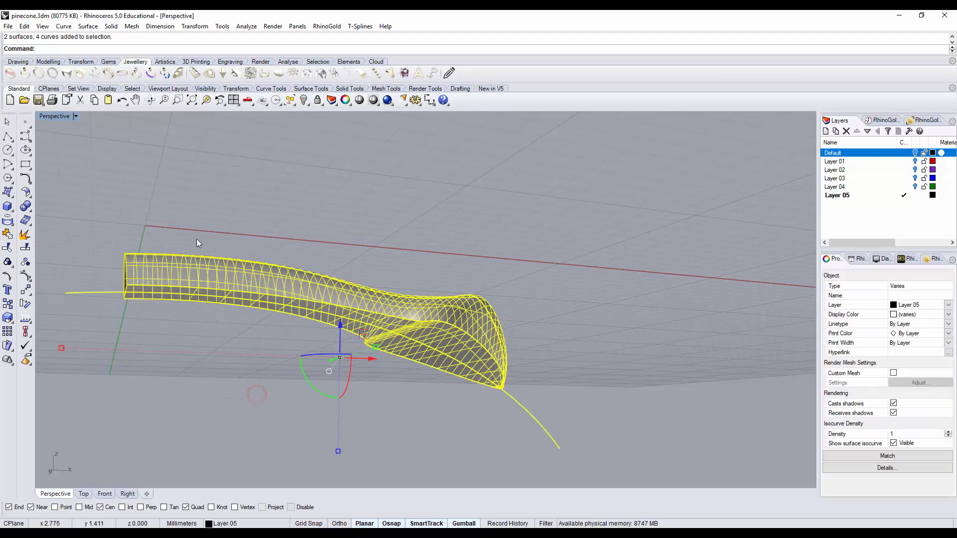
pyautogui.click(8, 234)
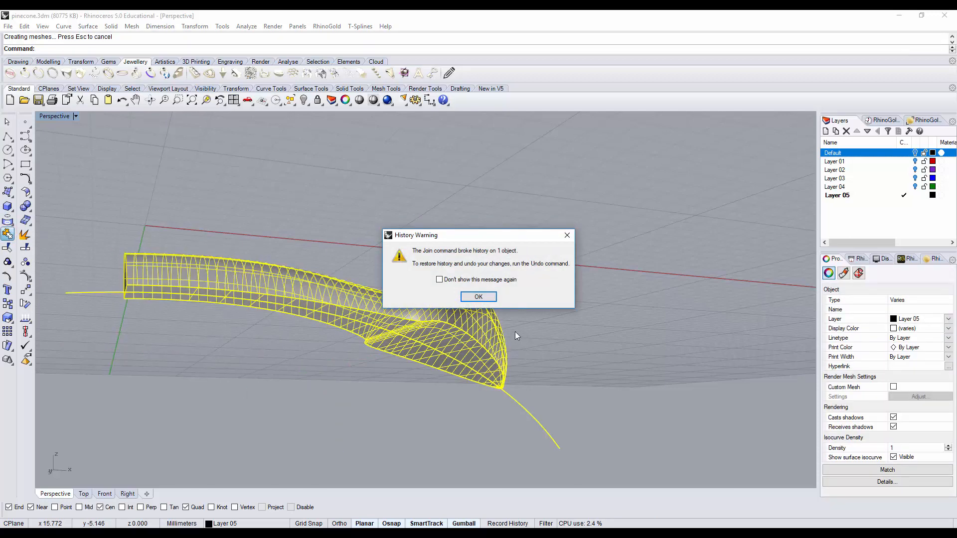
pyautogui.click(483, 299)
pyautogui.click(577, 261)
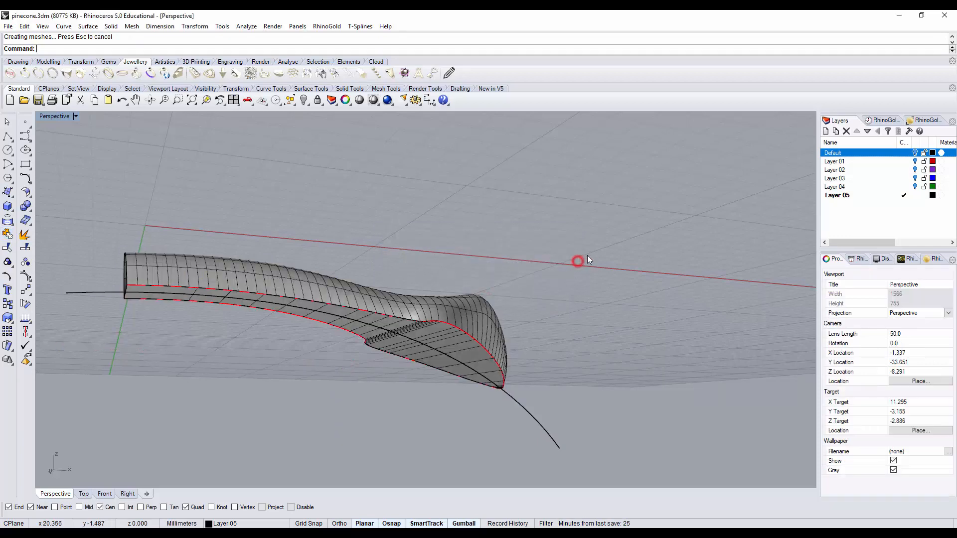
pyautogui.moveTo(587, 255); pyautogui.dragTo(524, 325, button='right')
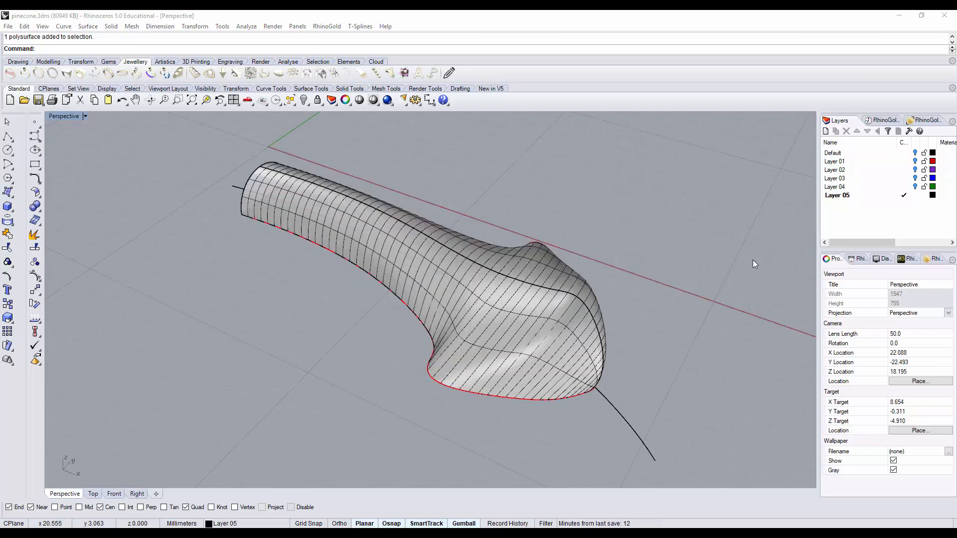
# Step: Select all curves and hide them, leaving only the scale polysurface
pyautogui.moveTo(581, 294); pyautogui.dragTo(571, 247, button='right')
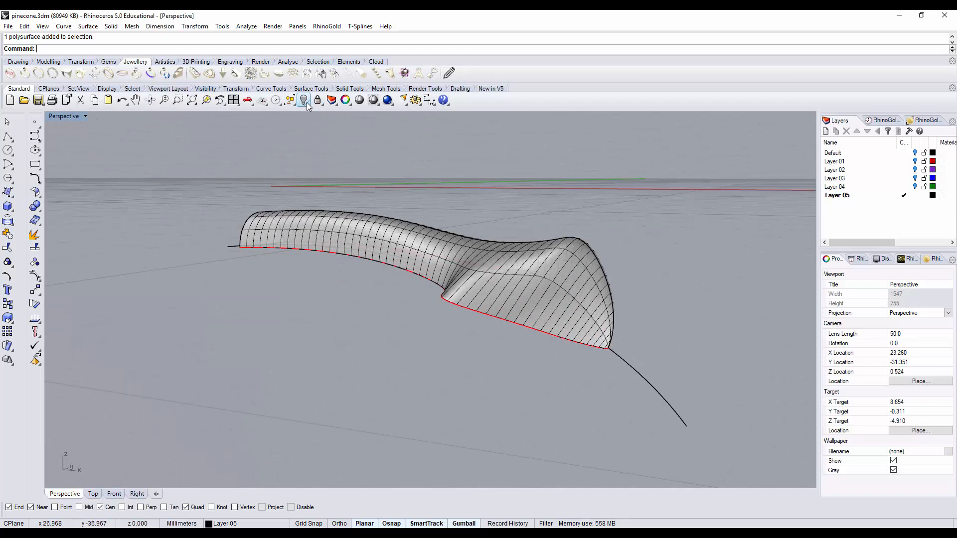
pyautogui.click(289, 101)
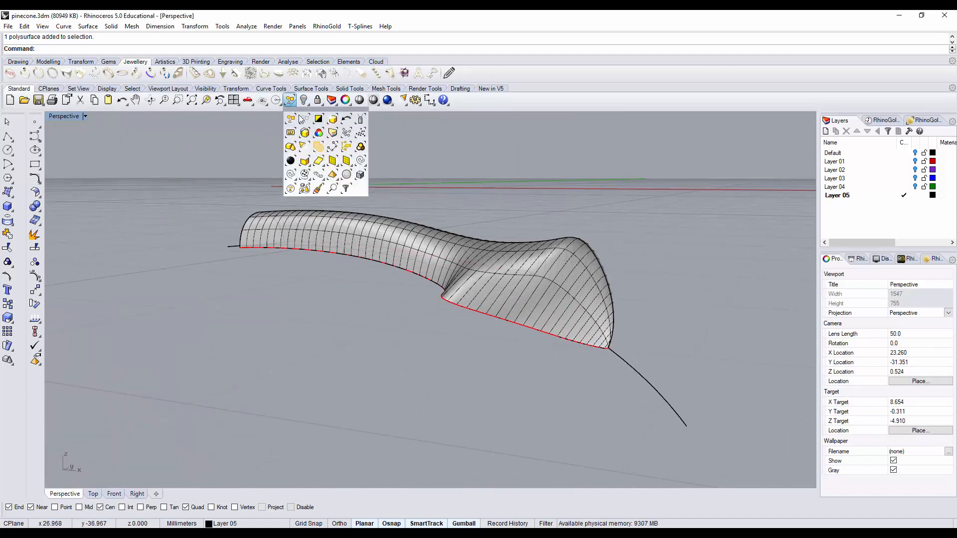
pyautogui.click(360, 161)
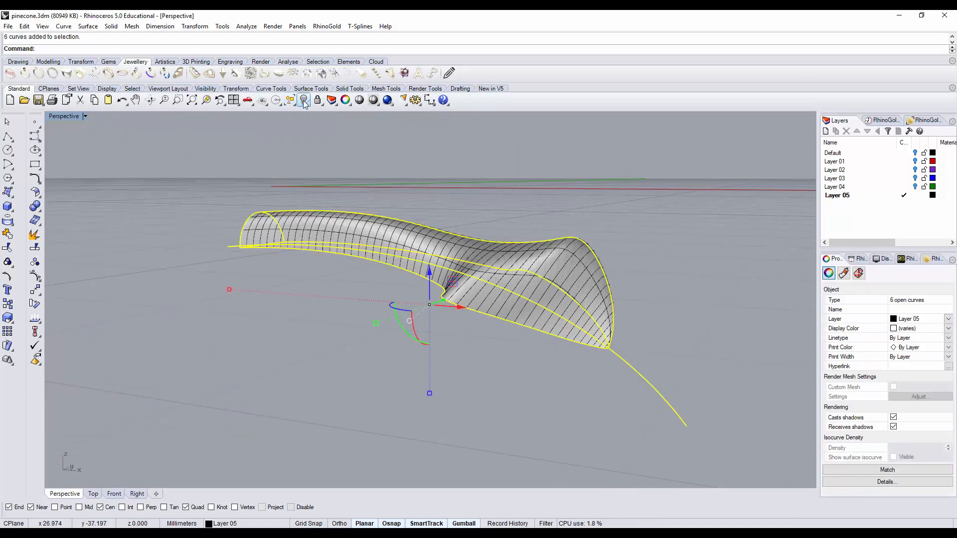
pyautogui.click(305, 101)
pyautogui.scroll(-5, 414, 222)
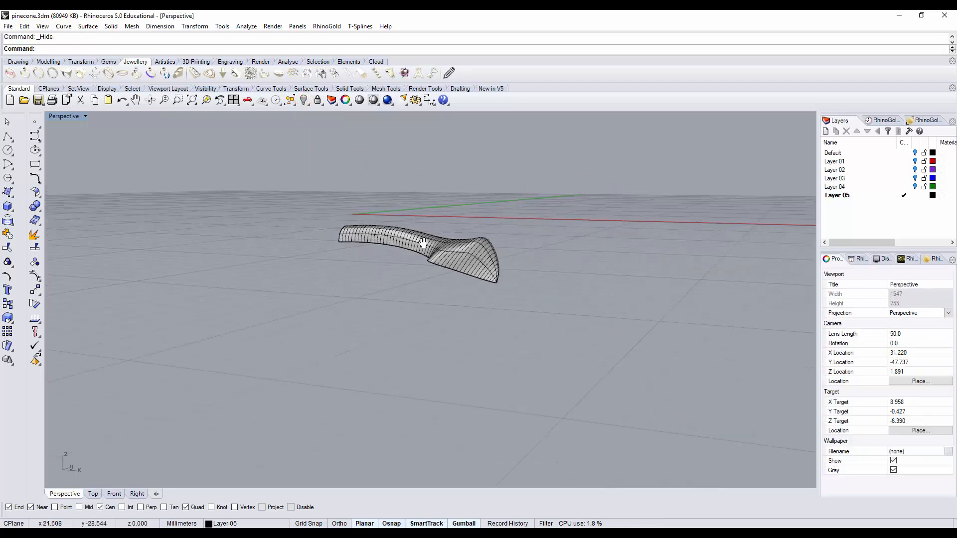
# Step: In the front view, move the scale slightly outward along X from the origin and rotate it a few degrees so its tip tilts downward
pyautogui.doubleClick(69, 115)
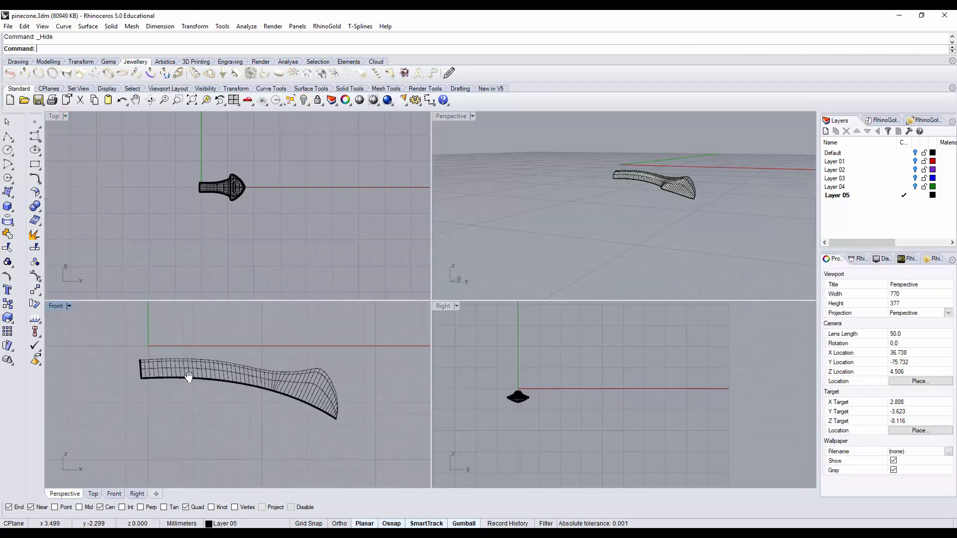
pyautogui.scroll(2, 257, 382)
pyautogui.click(256, 381)
pyautogui.scroll(-4, 271, 375)
pyautogui.moveTo(269, 371); pyautogui.dragTo(191, 372, button='right')
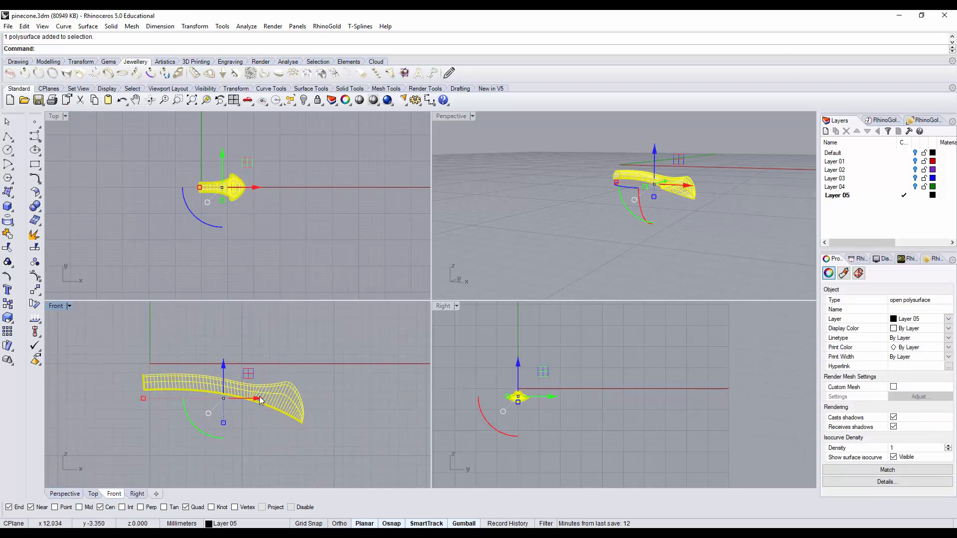
pyautogui.moveTo(259, 398); pyautogui.dragTo(277, 400)
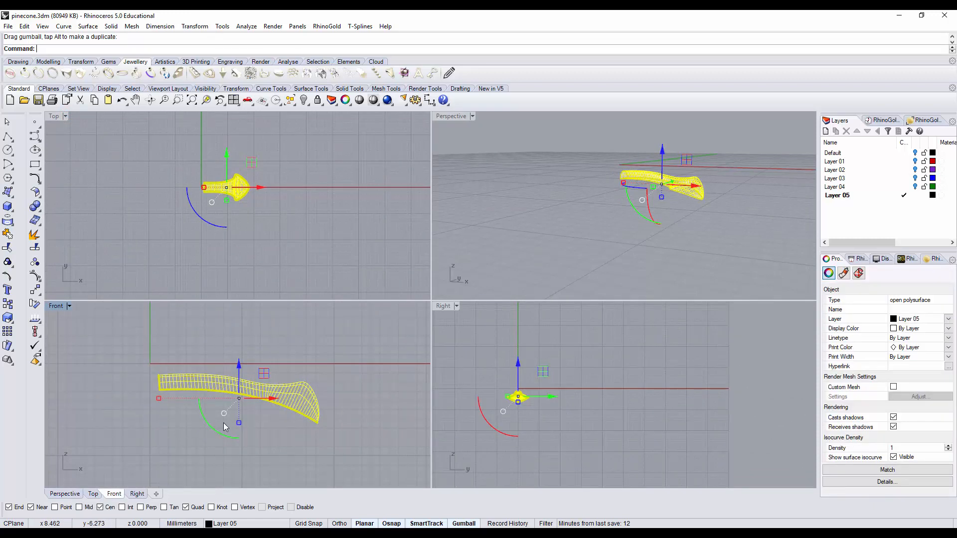
pyautogui.moveTo(215, 428); pyautogui.dragTo(209, 423)
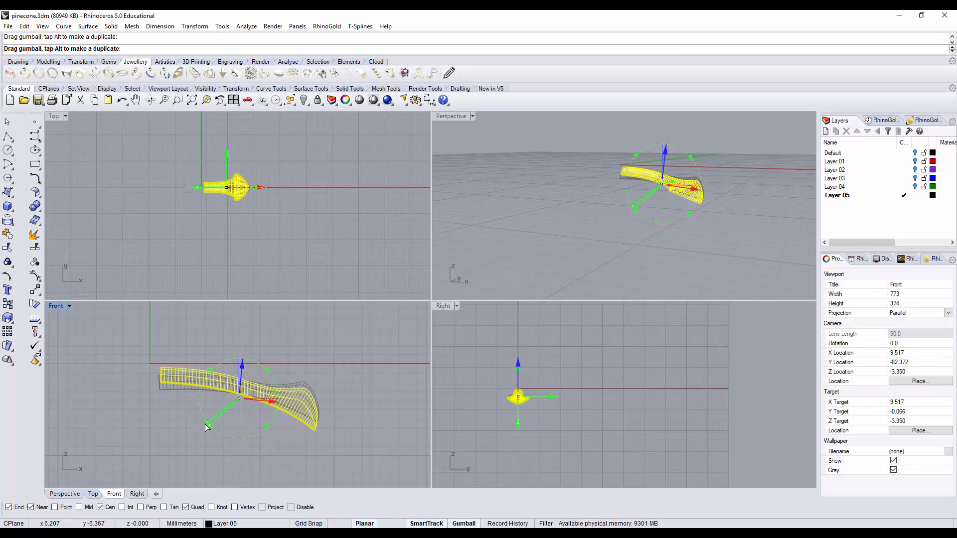
pyautogui.click(313, 226)
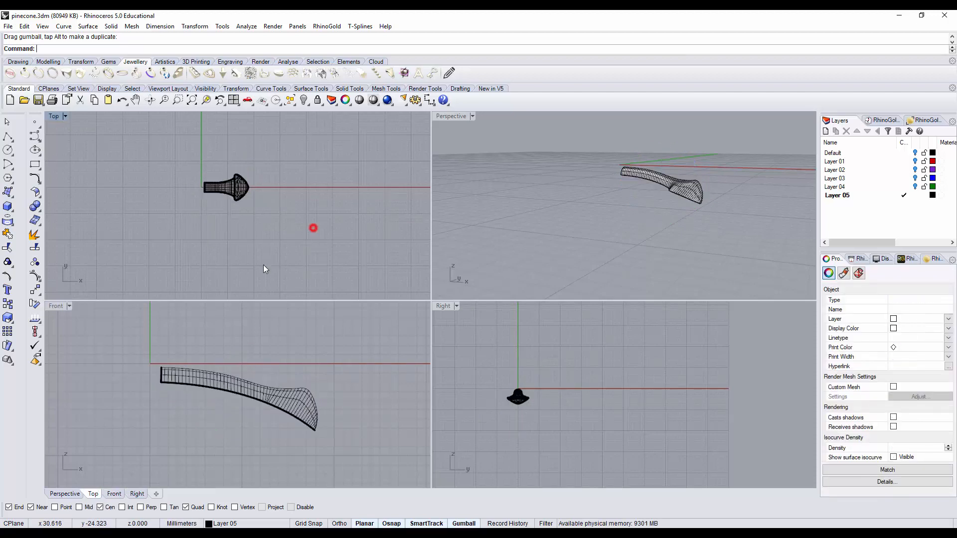
# Step: Mirror a copy of the scale across the vertical plane through the origin (0)
pyautogui.click(246, 392)
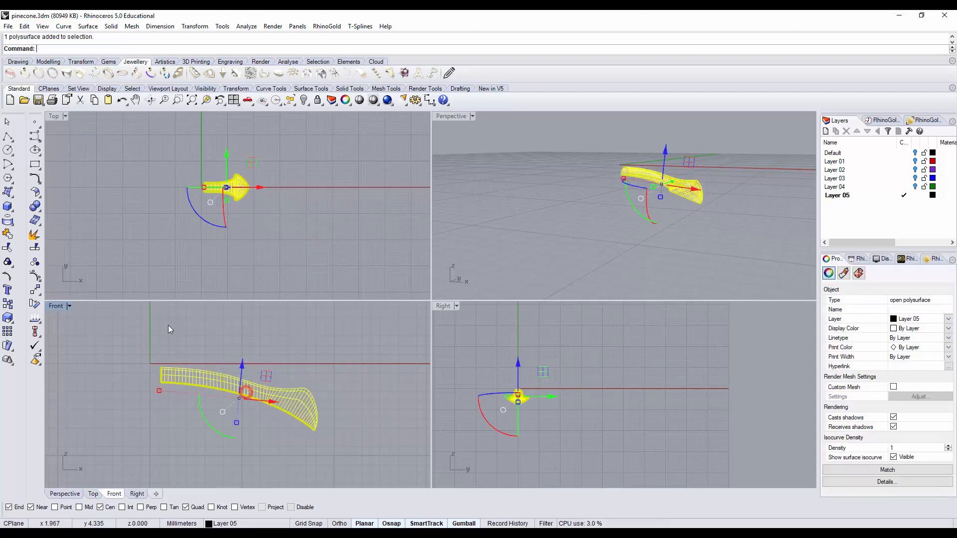
pyautogui.click(37, 292)
pyautogui.click(119, 295)
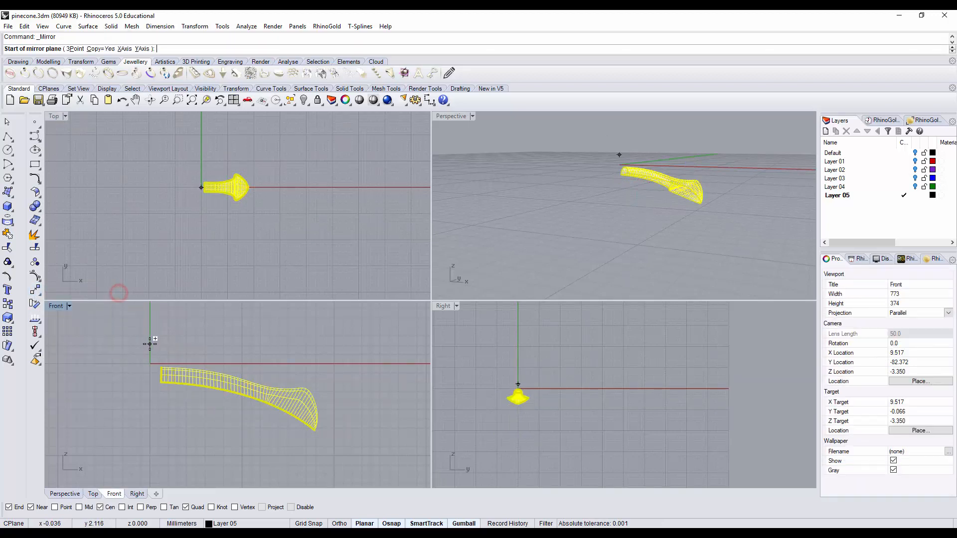
pyautogui.write('0')
pyautogui.press('Return')
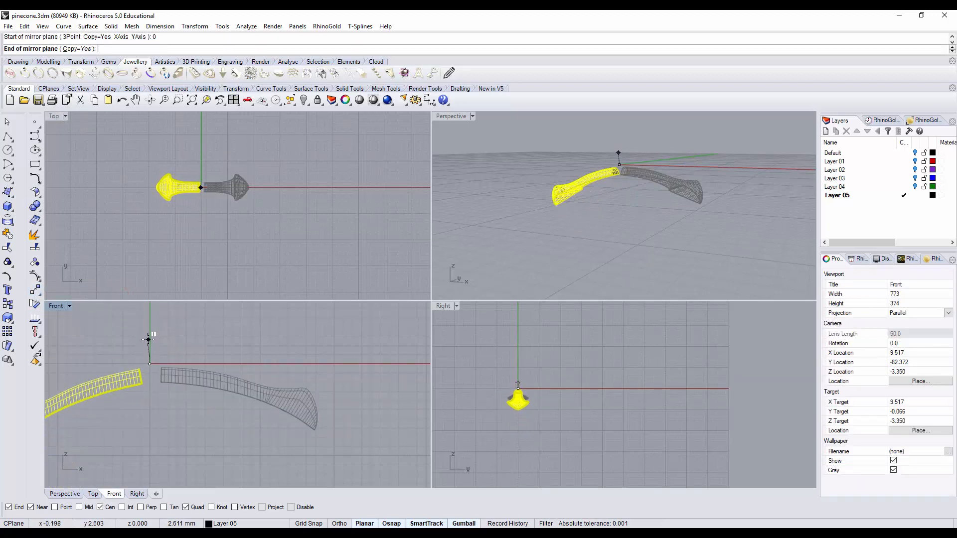
pyautogui.click(151, 334)
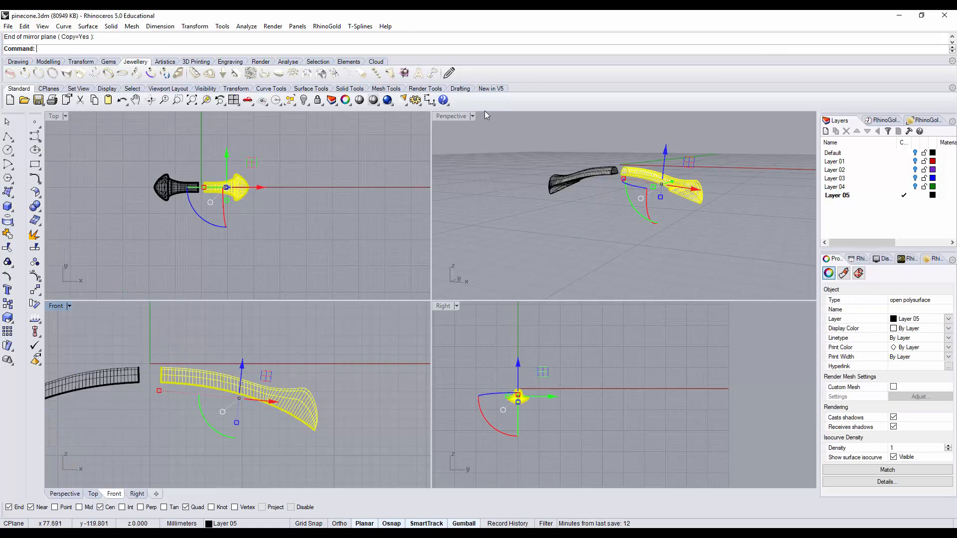
# Step: Bridge the gap between the two scales with a Blend Surface between their facing upper arched edges
pyautogui.doubleClick(456, 116)
pyautogui.moveTo(449, 232); pyautogui.dragTo(448, 186, button='right')
pyautogui.press('Escape')
pyautogui.scroll(10, 438, 237)
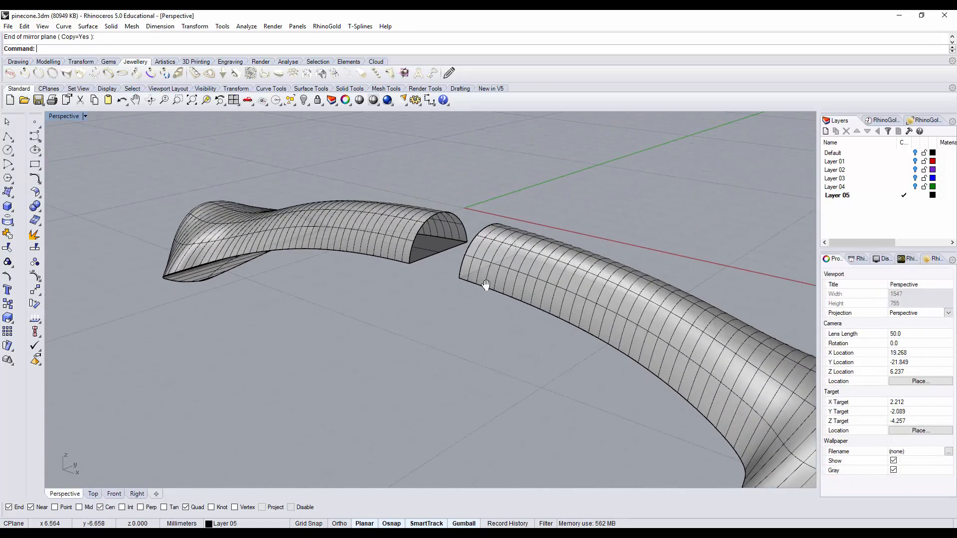
pyautogui.click(37, 194)
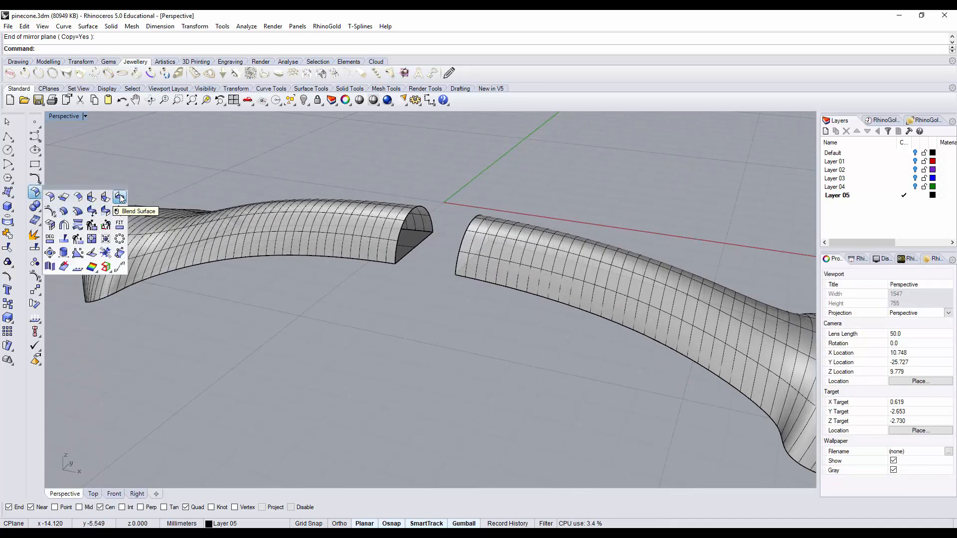
pyautogui.click(120, 195)
pyautogui.click(461, 239)
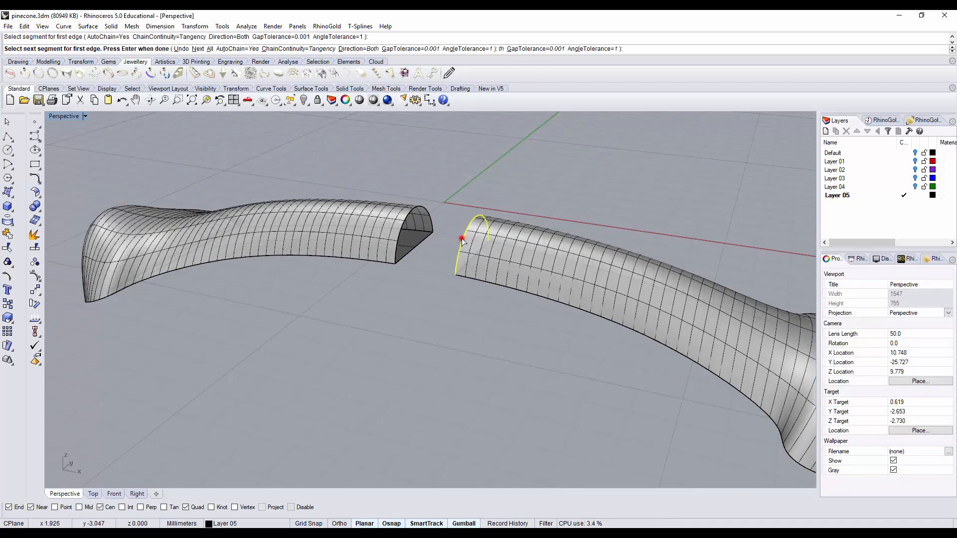
pyautogui.press('Return')
pyautogui.click(401, 226)
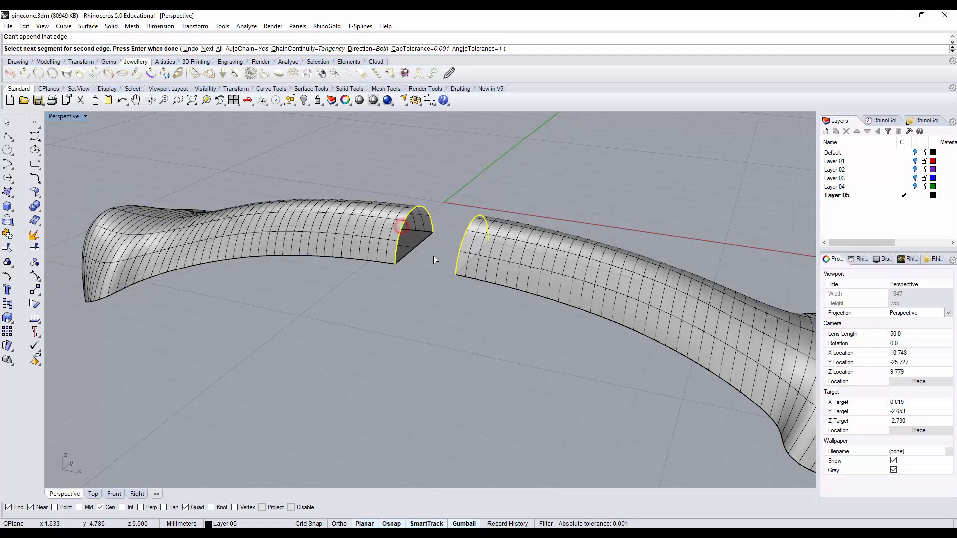
pyautogui.press('Return')
pyautogui.press('Return')
# Step: Close the underside of the gap with a curvature Blend Surface between the two scales' straight bottom edges
pyautogui.moveTo(433, 256); pyautogui.dragTo(430, 369, button='right')
pyautogui.scroll(2, 436, 338)
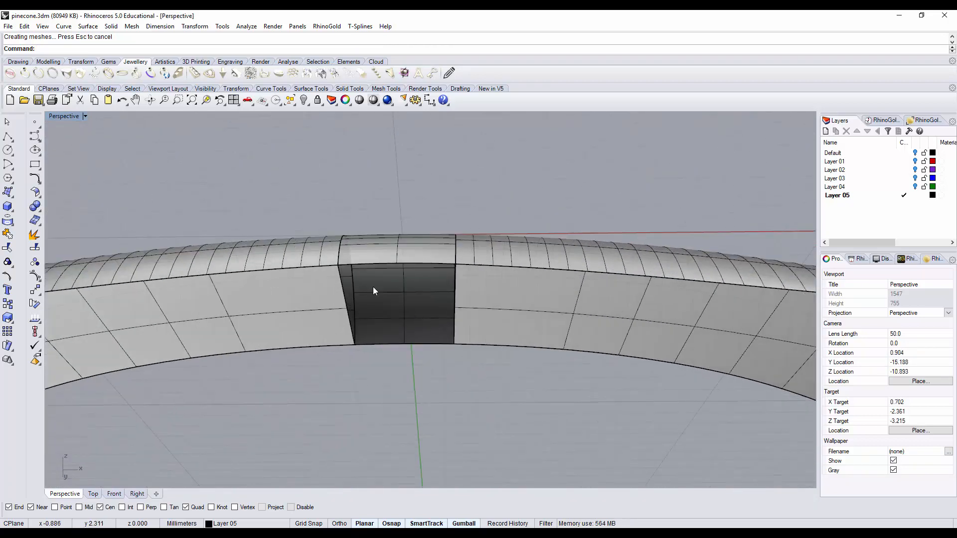
pyautogui.click(38, 195)
pyautogui.click(119, 197)
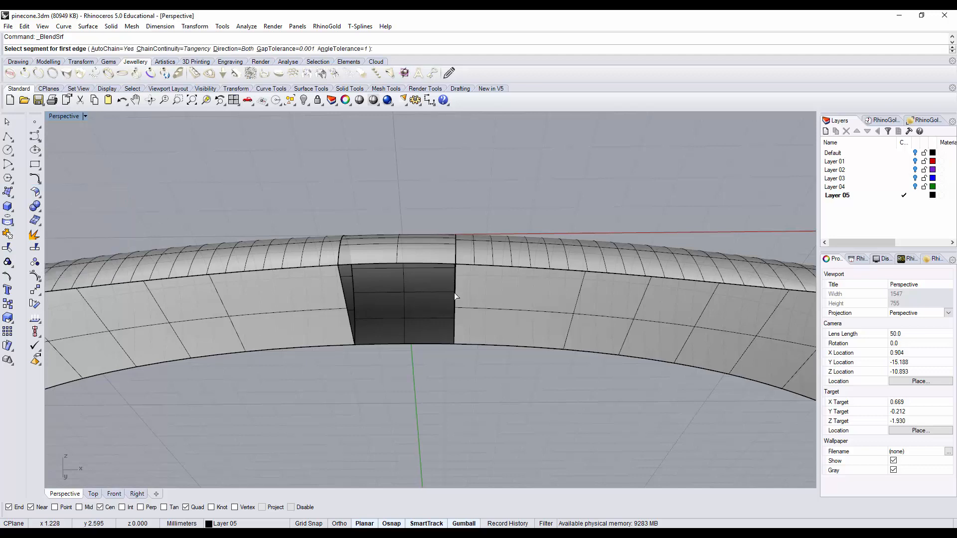
pyautogui.moveTo(454, 292)
pyautogui.mouseDown(button='right')
pyautogui.moveTo(463, 298)
pyautogui.moveTo(449, 303)
pyautogui.mouseUp(button='right')
pyautogui.click(452, 295)
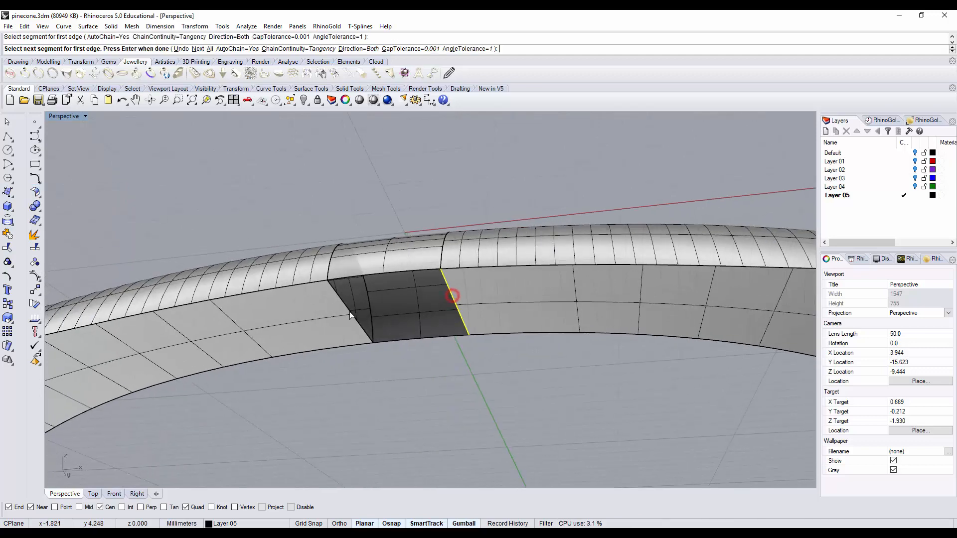
pyautogui.press('Return')
pyautogui.click(347, 310)
pyautogui.press('Return')
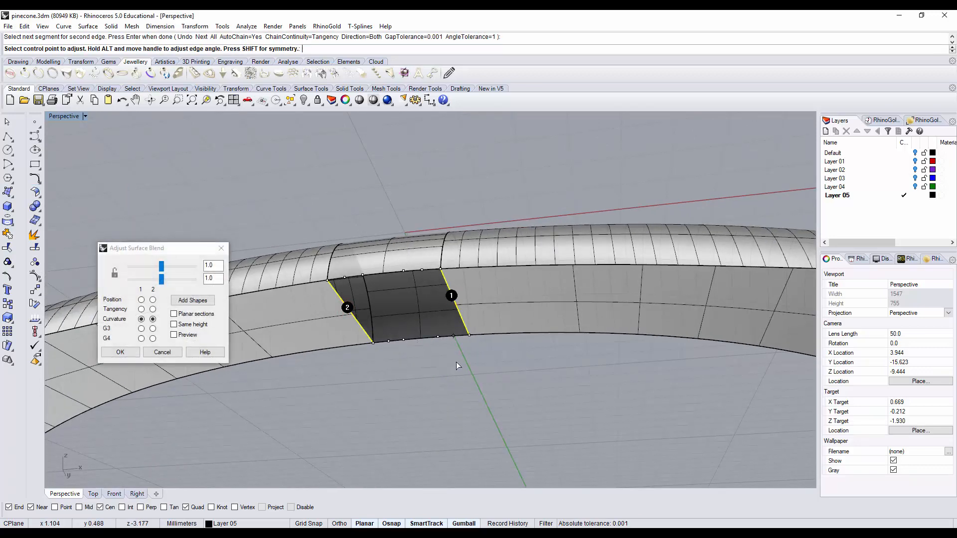
pyautogui.press('Return')
# Step: Join both scales and the two blend surfaces into one double-ended polysurface
pyautogui.moveTo(419, 259); pyautogui.dragTo(442, 364, button='right')
pyautogui.scroll(-8, 441, 363)
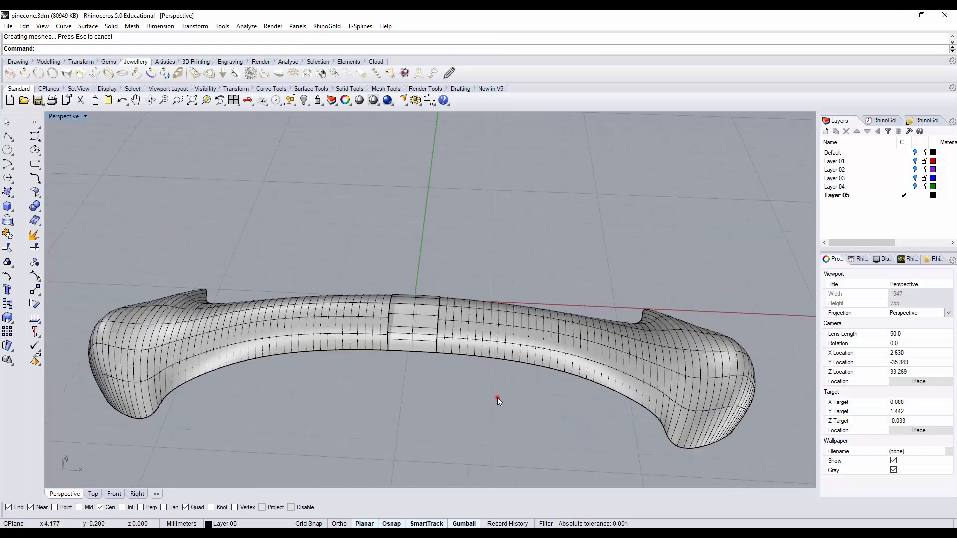
pyautogui.moveTo(497, 397); pyautogui.dragTo(342, 294)
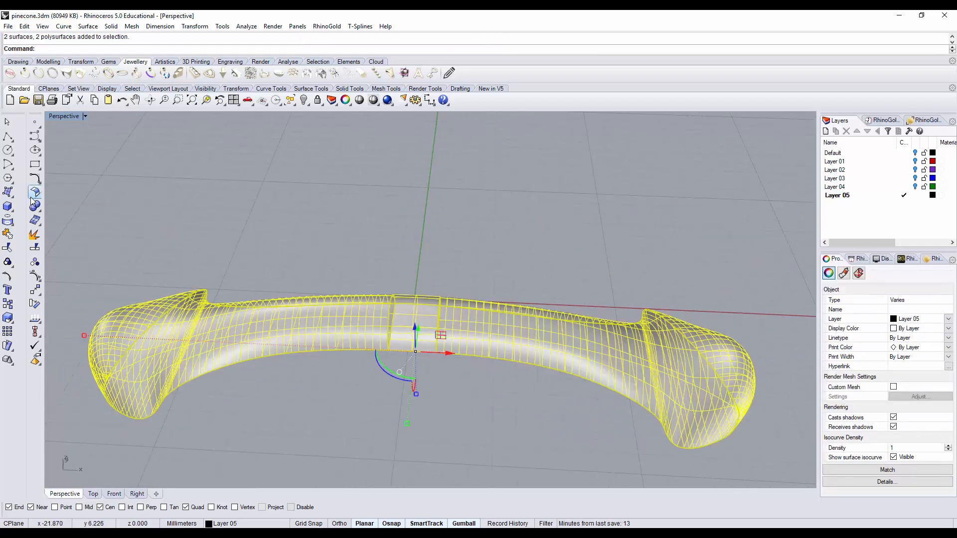
pyautogui.click(8, 234)
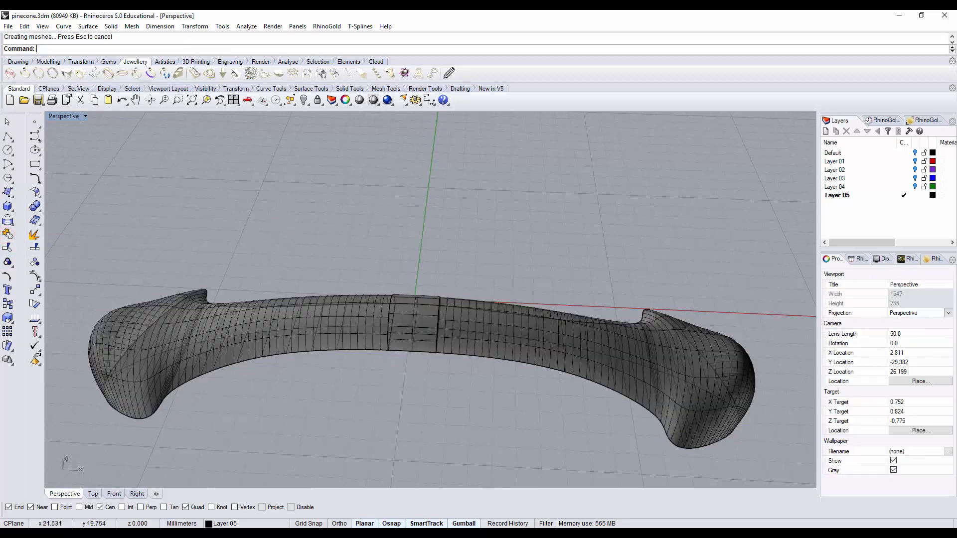
# Step: In the top view, stretch the double-ended scale along X only, to about 1.4 times its length
pyautogui.hotkey('ctrl', 'F1')
pyautogui.click(561, 293)
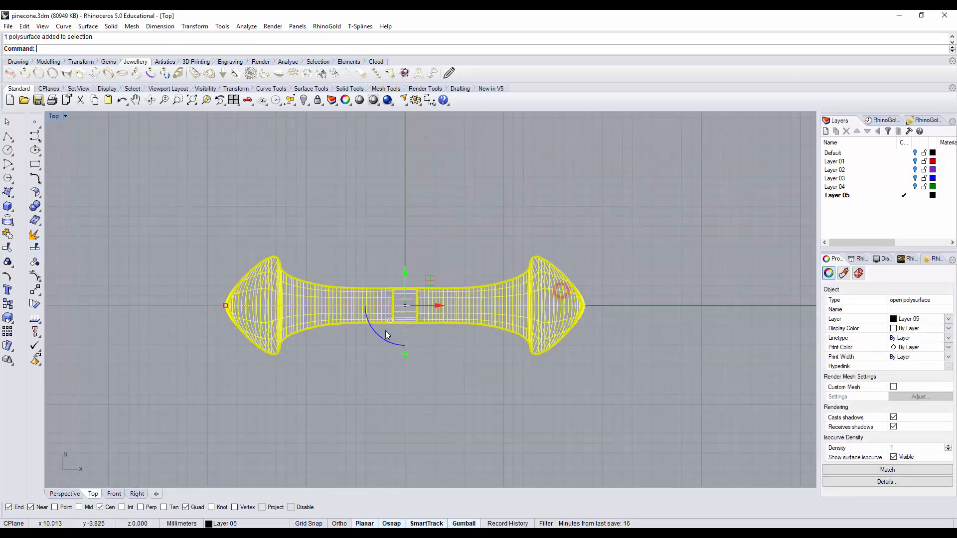
pyautogui.moveTo(384, 342); pyautogui.dragTo(387, 378)
pyautogui.hotkey('ctrl', 'z')
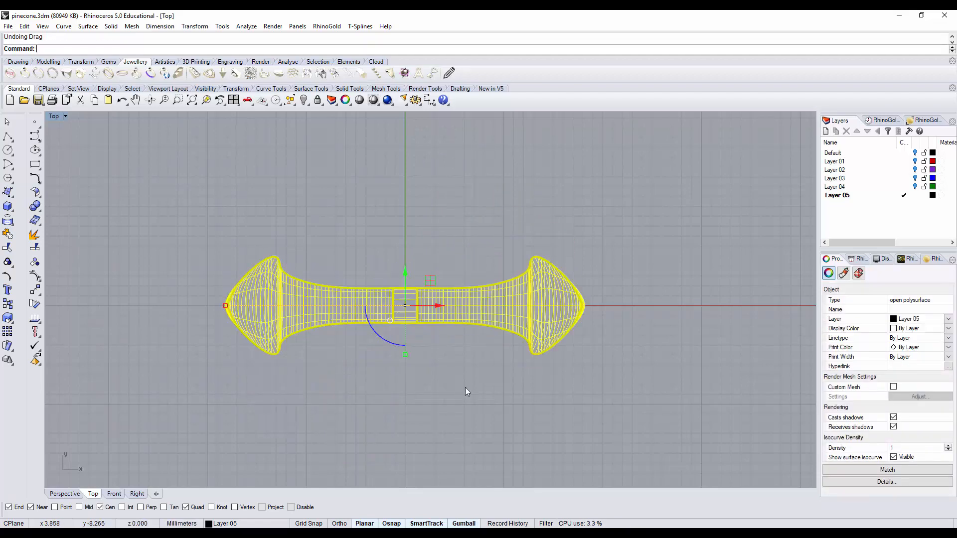
pyautogui.moveTo(225, 305); pyautogui.dragTo(153, 302)
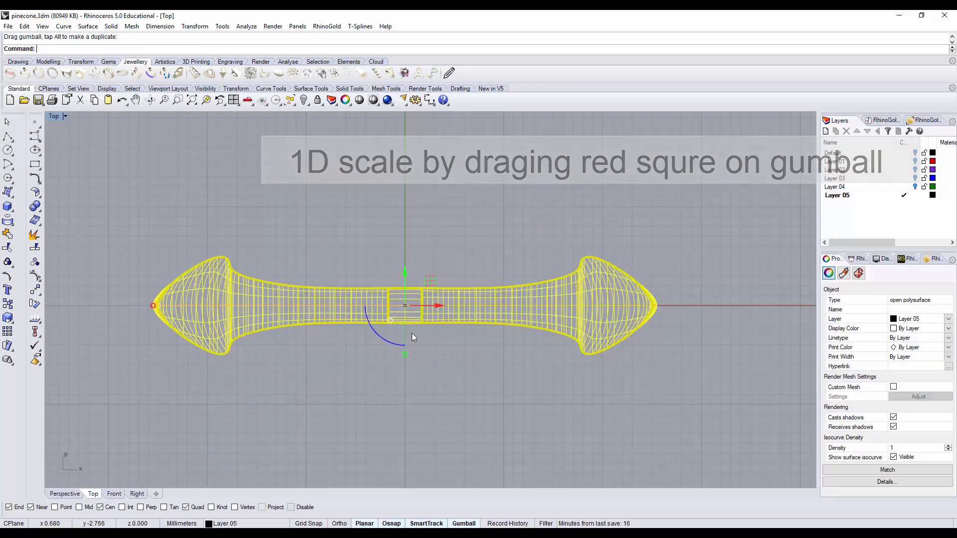
# Step: Make a copy of the double-ended scale rotated 30° about the origin (0), using the X axis as reference
pyautogui.click(34, 304)
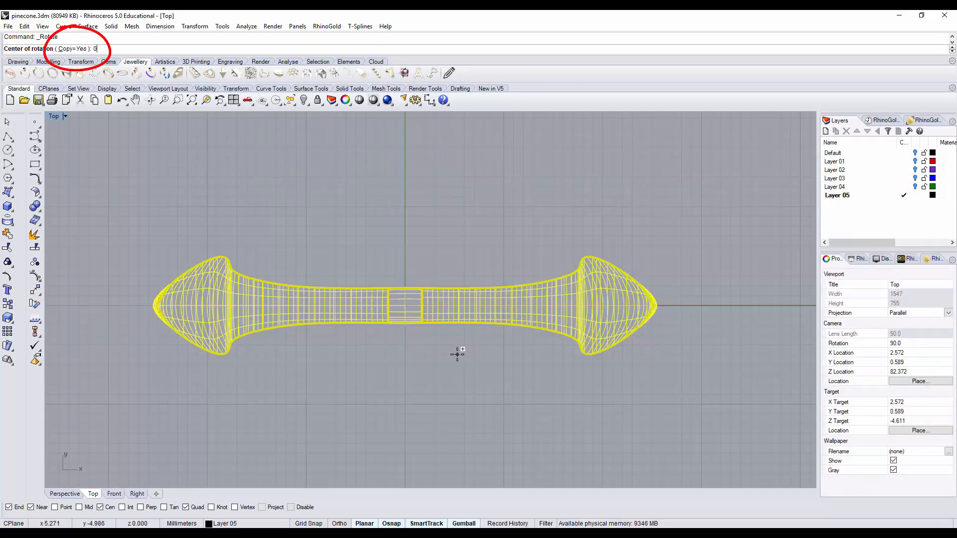
pyautogui.write('0')
pyautogui.press('Return')
pyautogui.click(696, 305)
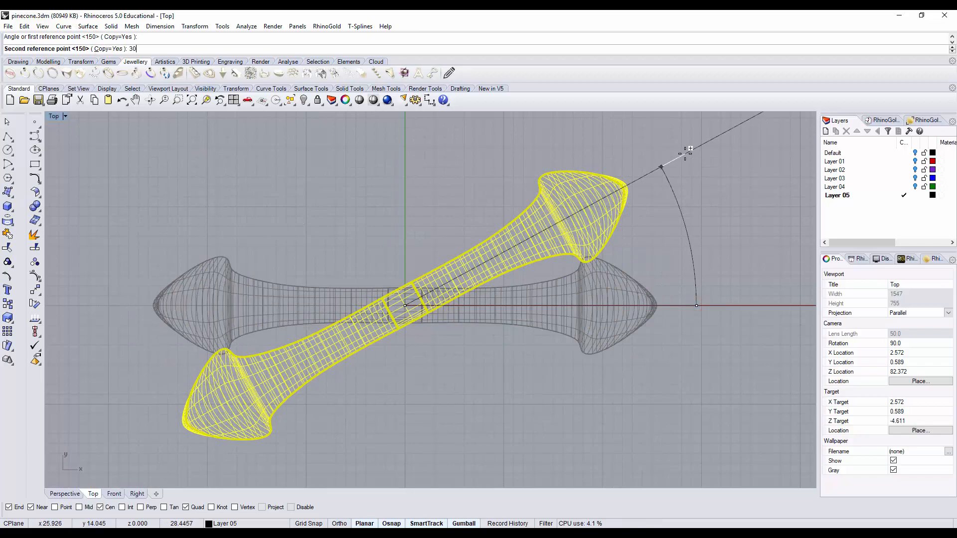
pyautogui.write('30')
pyautogui.press('Return')
# Step: Add two more rotated copies of the double-ended scale at 60° and 90° from the original
pyautogui.scroll(5, 581, 294)
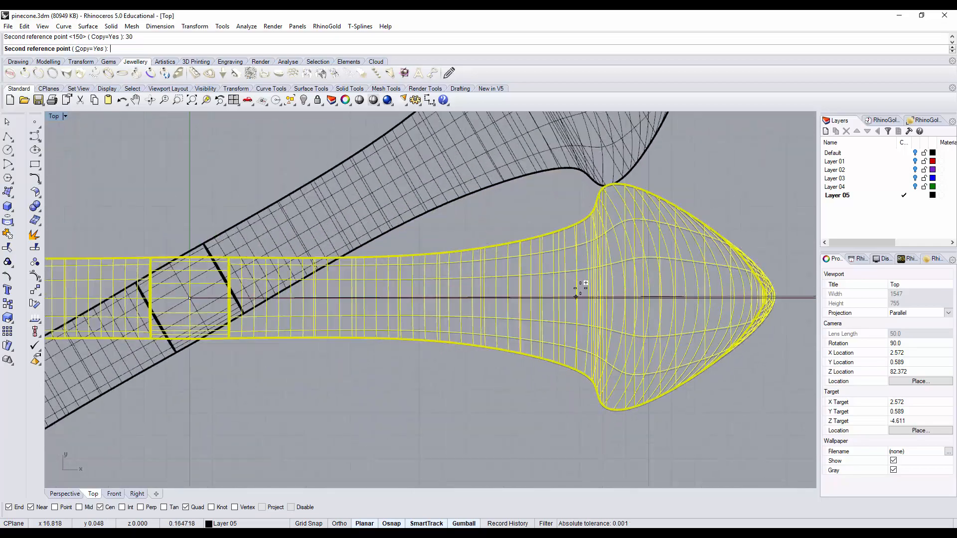
pyautogui.scroll(2, 576, 297)
pyautogui.scroll(-2, 616, 329)
pyautogui.scroll(-2, 624, 319)
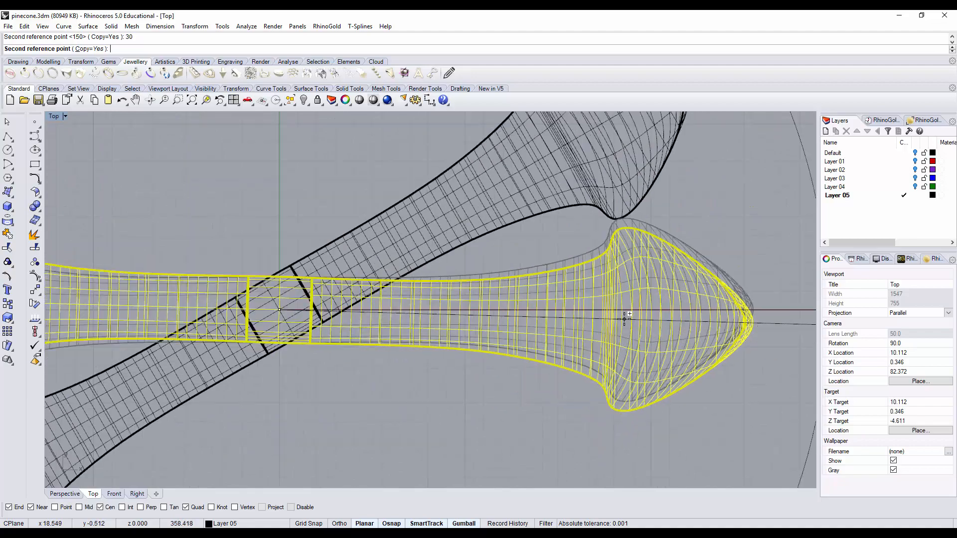
pyautogui.scroll(-3, 623, 318)
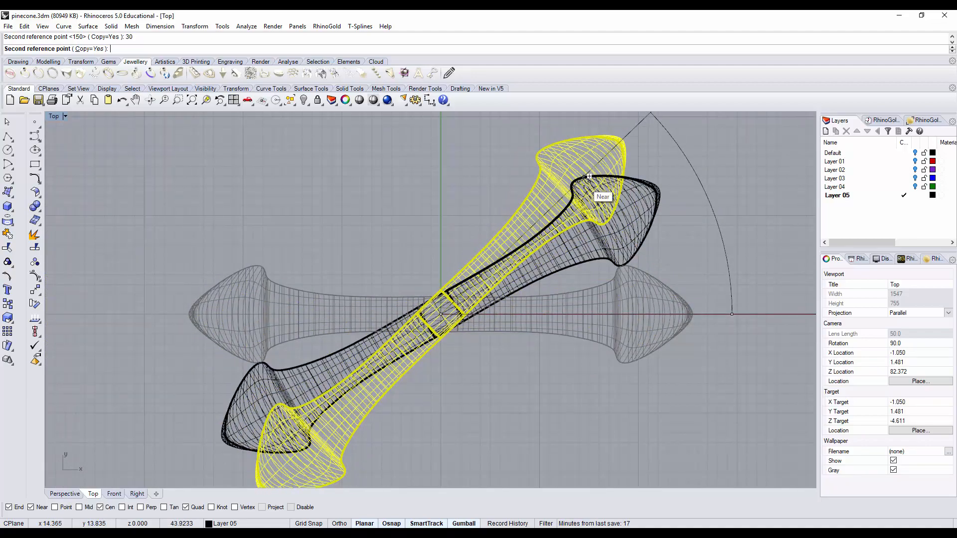
pyautogui.scroll(-3, 593, 189)
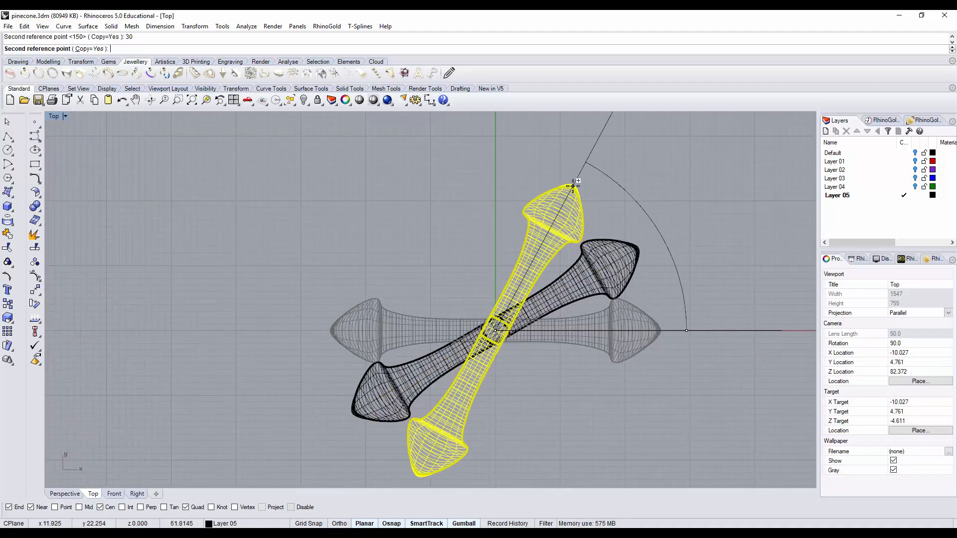
pyautogui.press('Return')
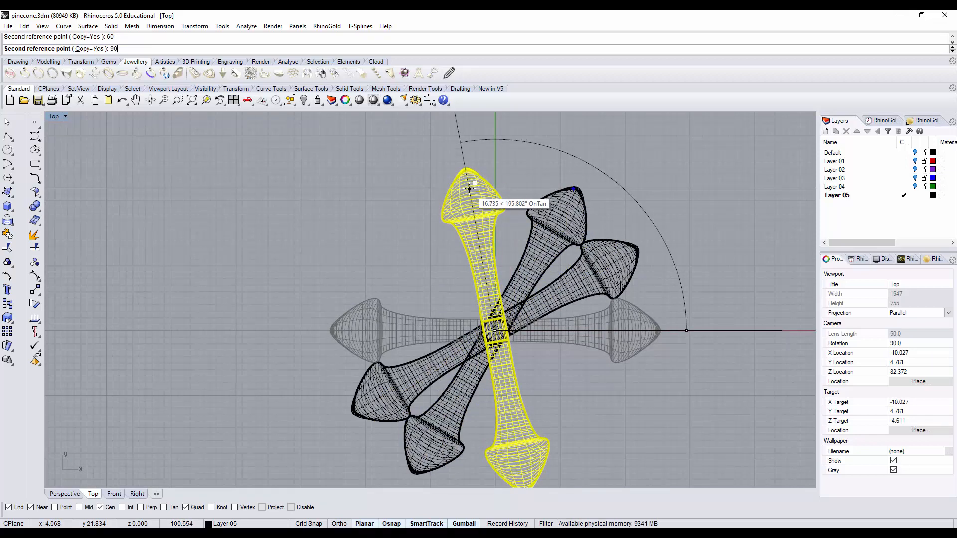
pyautogui.press('Return')
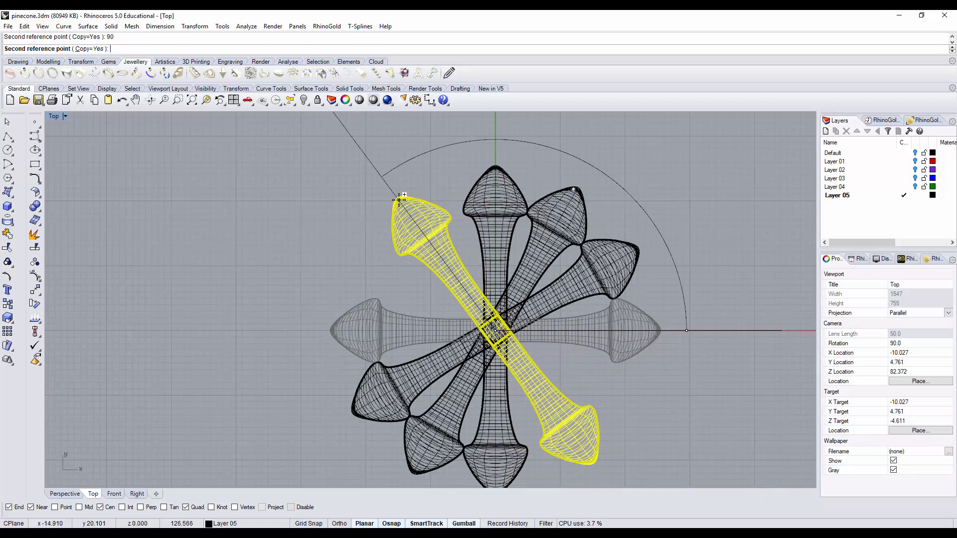
# Step: Complete the ring with rotated copies at 120° and 150°, finish the rotation, and show the ring in all four viewports
pyautogui.write('120')
pyautogui.press('Return')
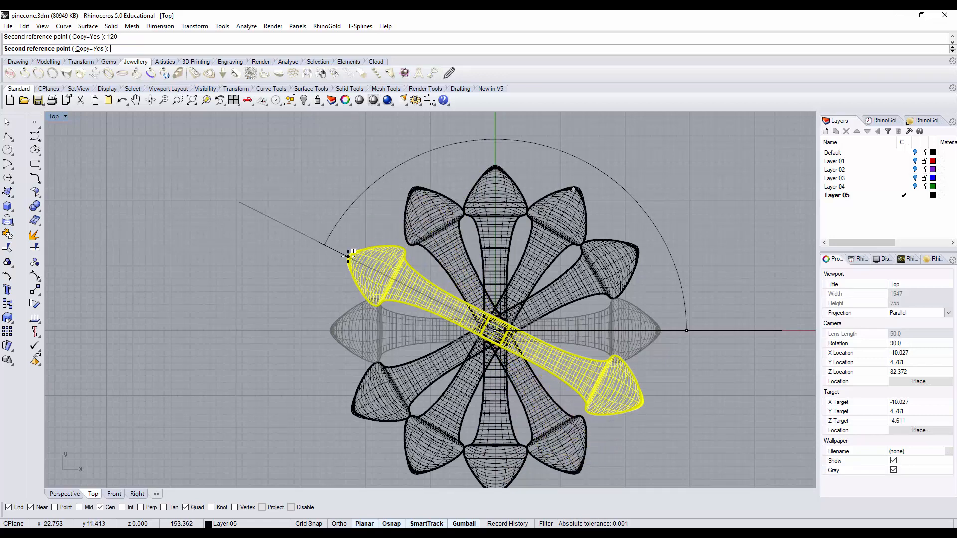
pyautogui.write('150')
pyautogui.press('Return')
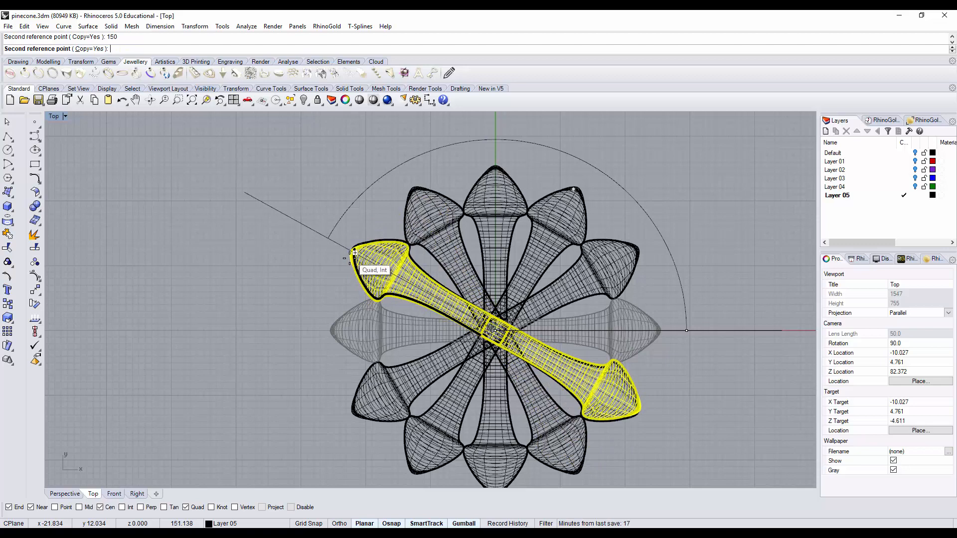
pyautogui.press('Return')
pyautogui.click(731, 284)
pyautogui.scroll(-4, 618, 288)
pyautogui.moveTo(617, 289); pyautogui.dragTo(505, 278, button='right')
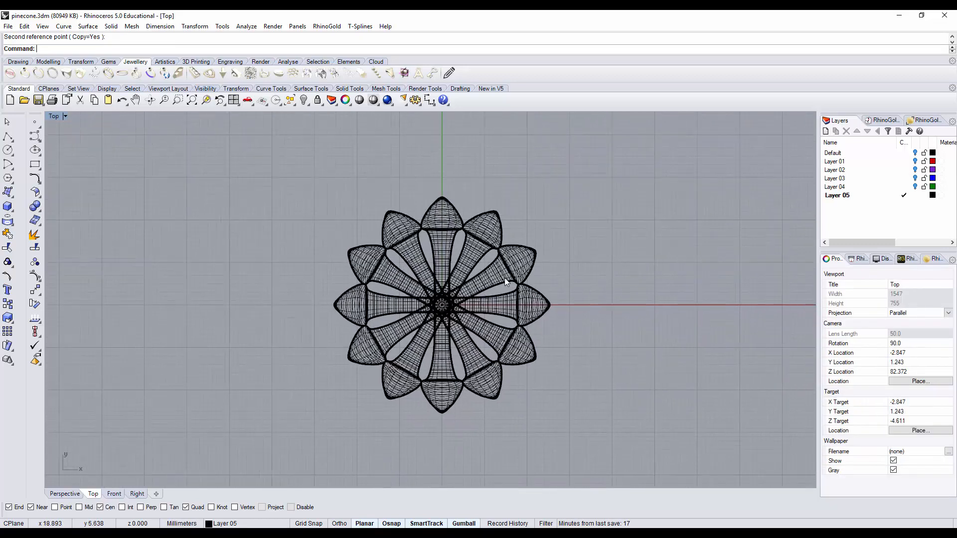
pyautogui.doubleClick(54, 117)
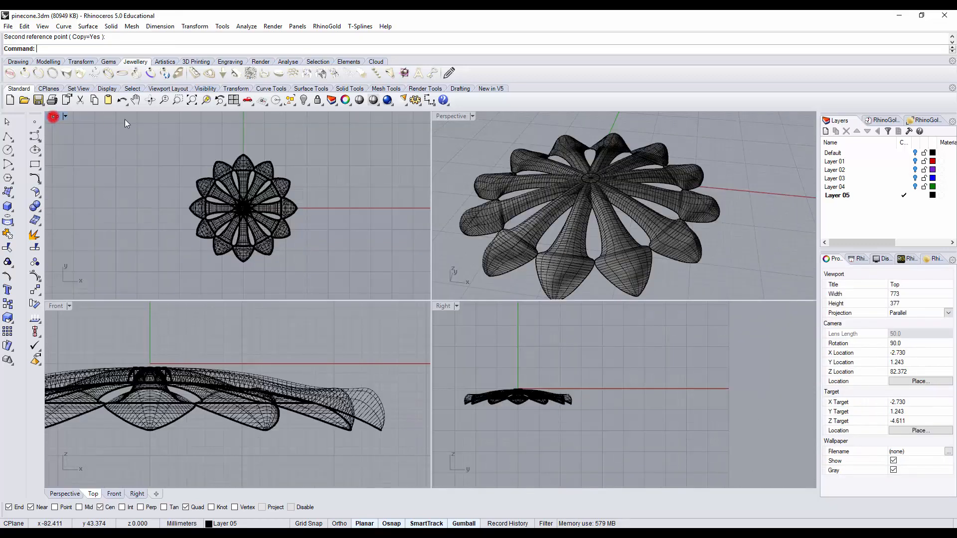
# Step: Group the six double-ended scales that form the ring in the maximized Perspective view
pyautogui.doubleClick(454, 116)
pyautogui.moveTo(483, 229); pyautogui.dragTo(551, 303, button='right')
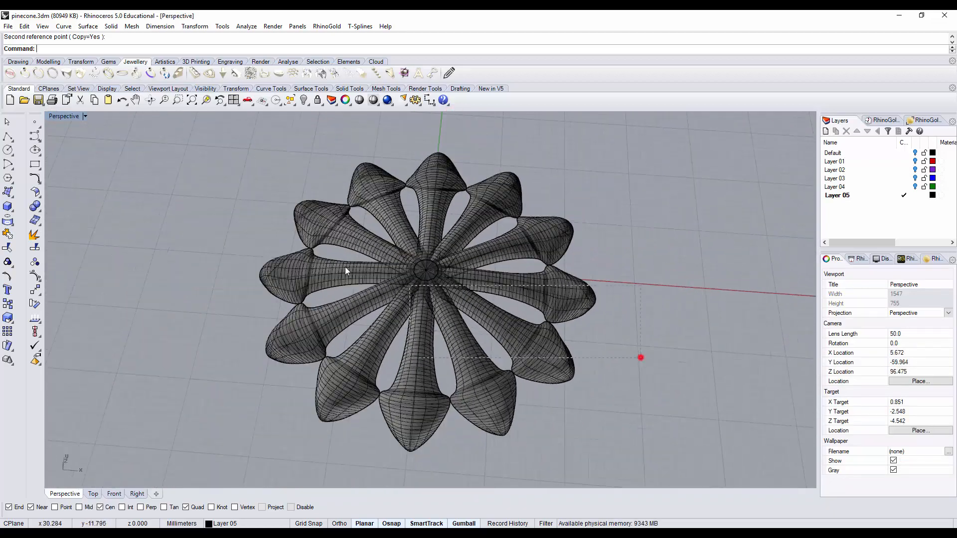
pyautogui.moveTo(345, 267); pyautogui.dragTo(257, 269)
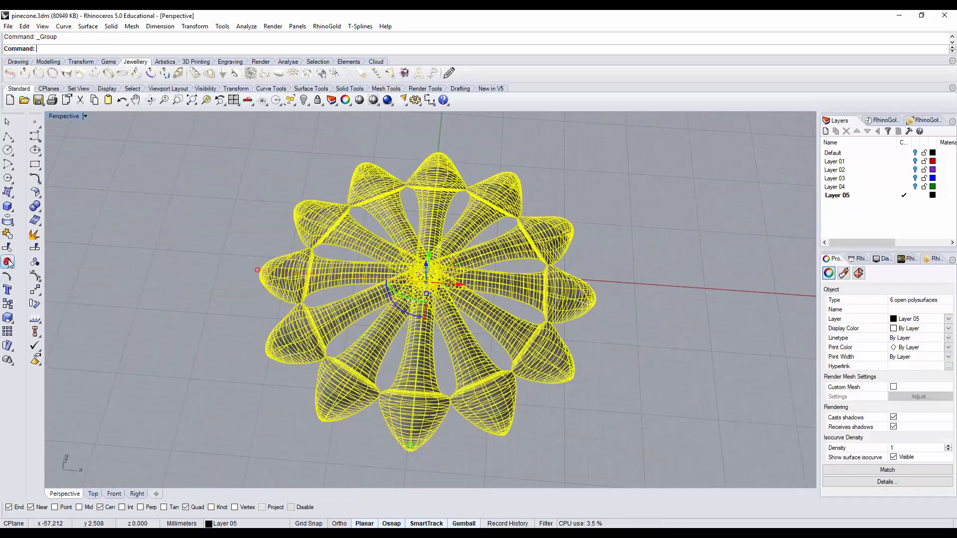
pyautogui.click(209, 150)
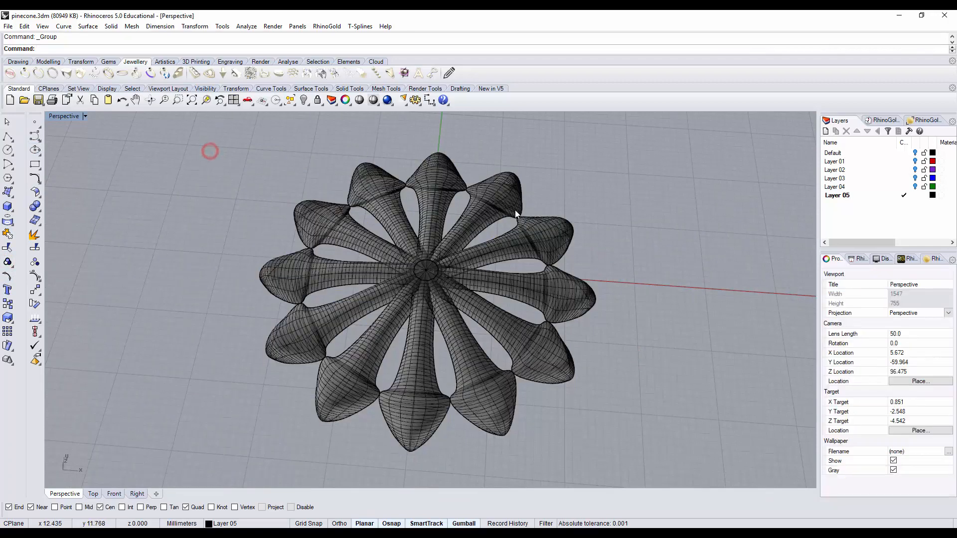
pyautogui.moveTo(209, 150); pyautogui.dragTo(614, 185, button='right')
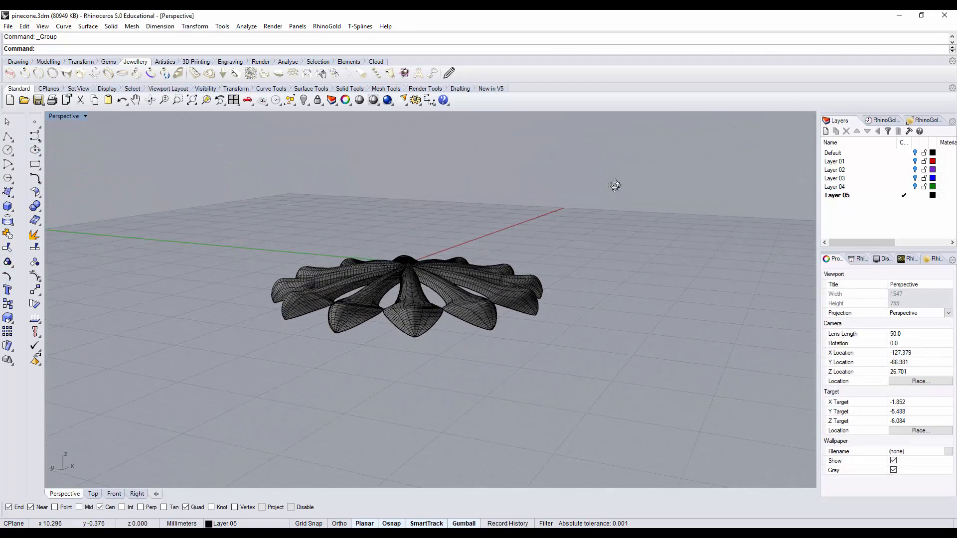
pyautogui.moveTo(606, 226); pyautogui.dragTo(569, 245, button='right')
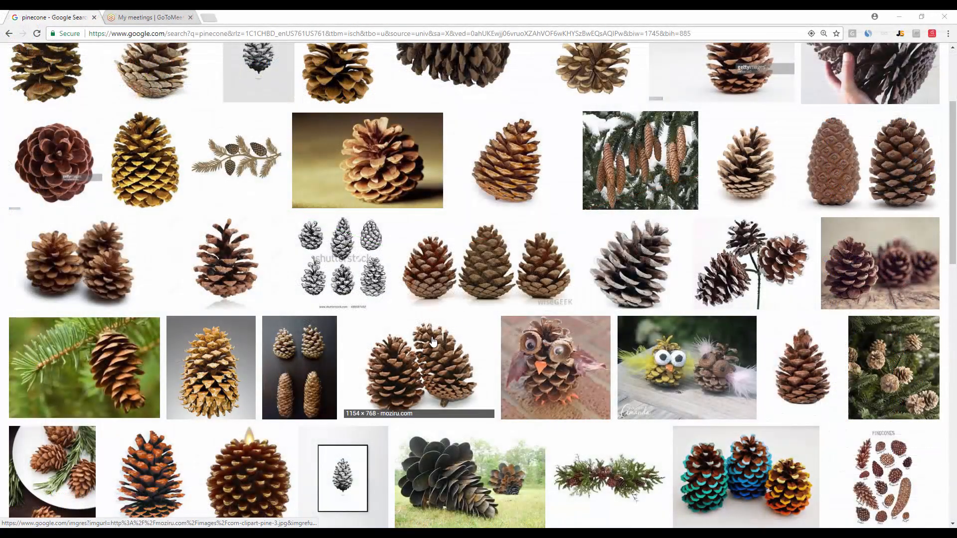
# Step: Switch to the browser to examine how scale rows stack in the pinecone reference images, and return to Rhinoceros
pyautogui.scroll(-2, 432, 342)
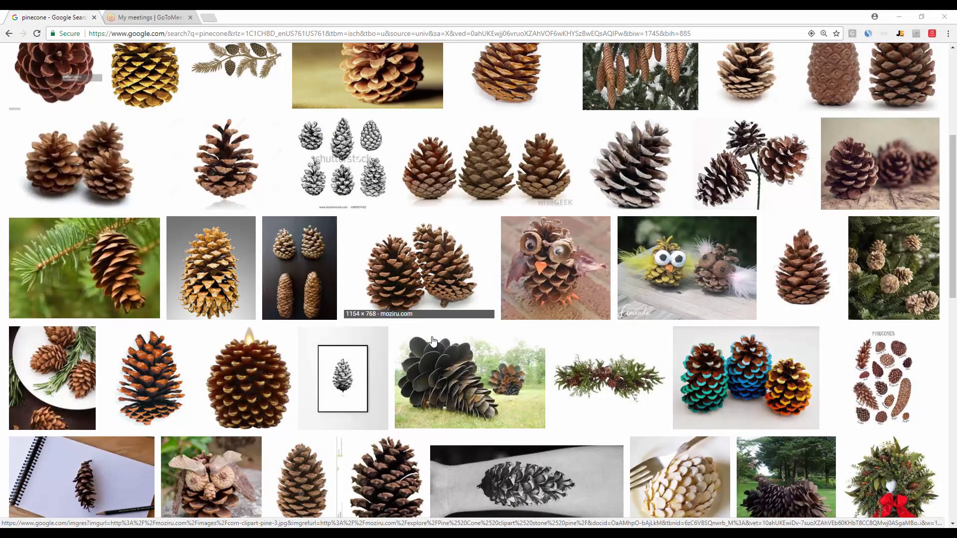
pyautogui.scroll(-2, 432, 341)
pyautogui.scroll(-3, 433, 342)
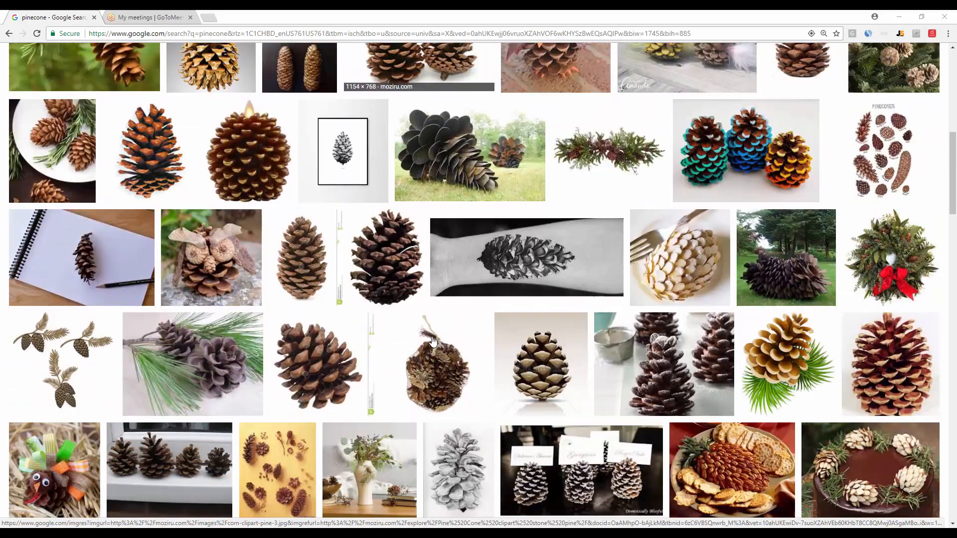
pyautogui.scroll(6, 527, 346)
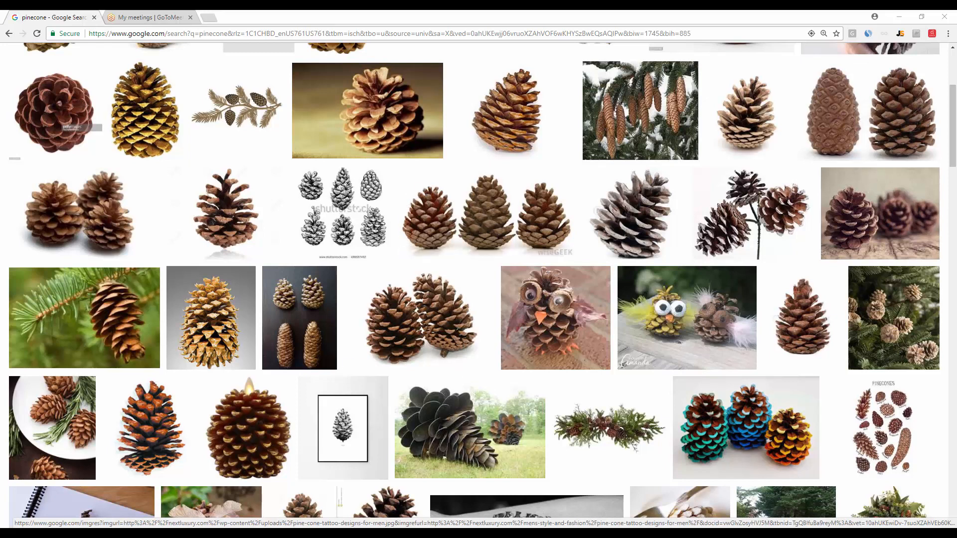
pyautogui.click(398, 534)
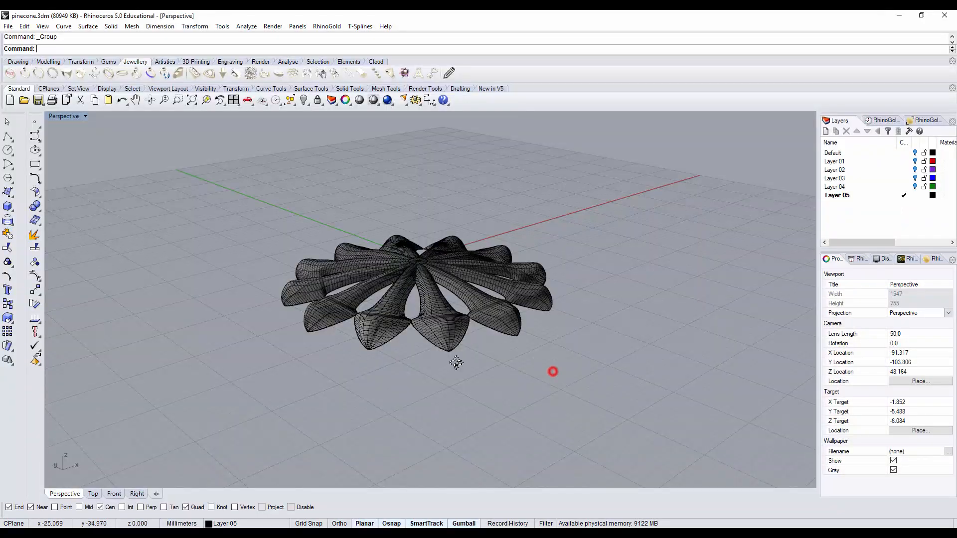
# Step: Show all four viewports and paste a duplicate of the grouped ring in place
pyautogui.moveTo(456, 363); pyautogui.dragTo(545, 349, button='right')
pyautogui.click(503, 306)
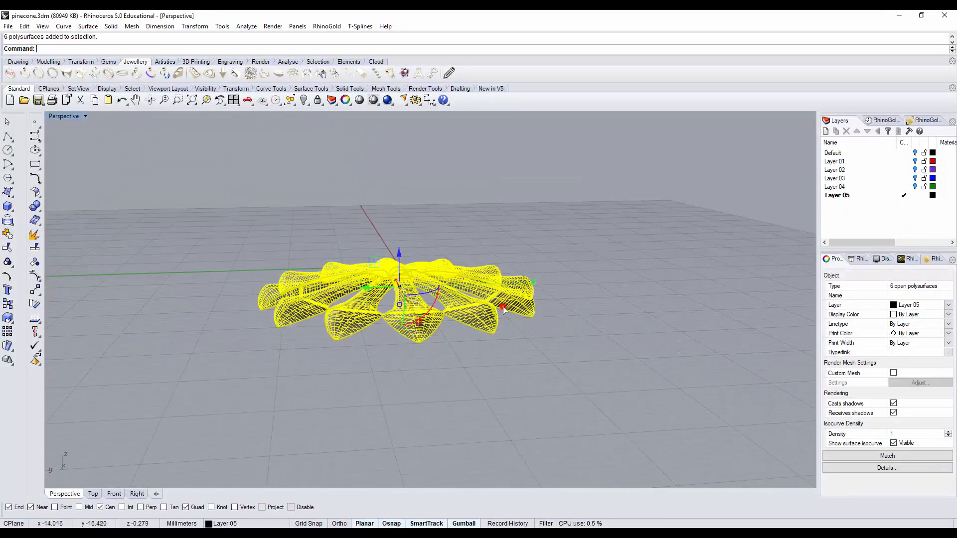
pyautogui.moveTo(505, 311); pyautogui.dragTo(518, 409, button='right')
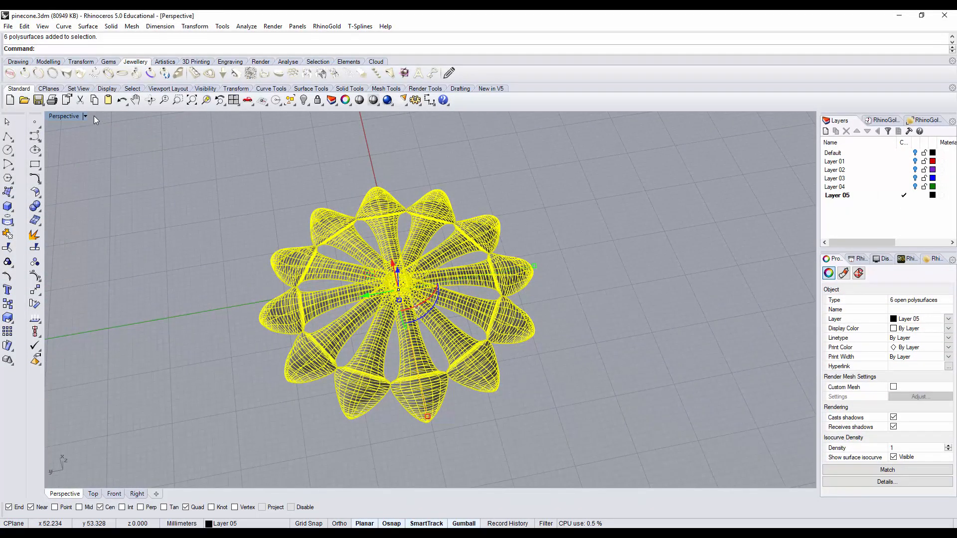
pyautogui.doubleClick(53, 117)
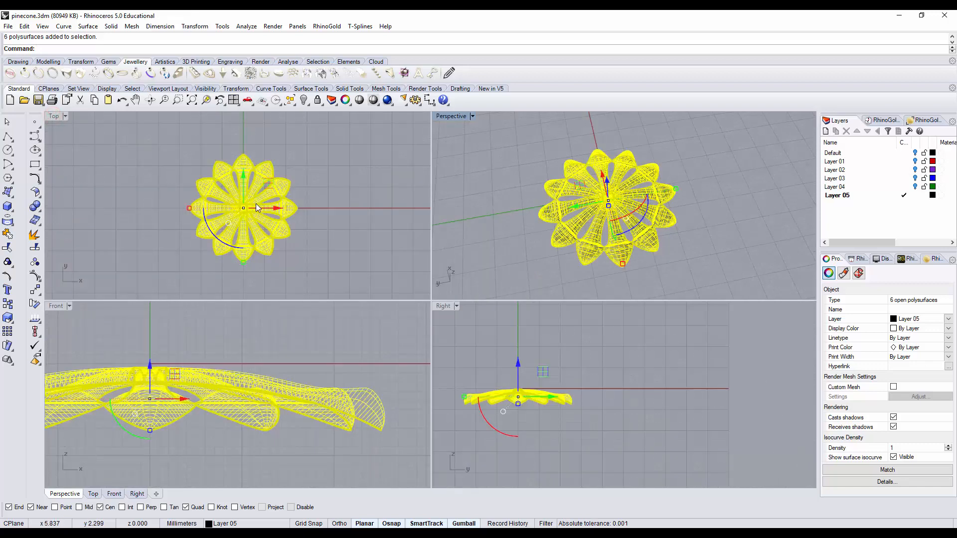
pyautogui.hotkey('ctrl', 'c')
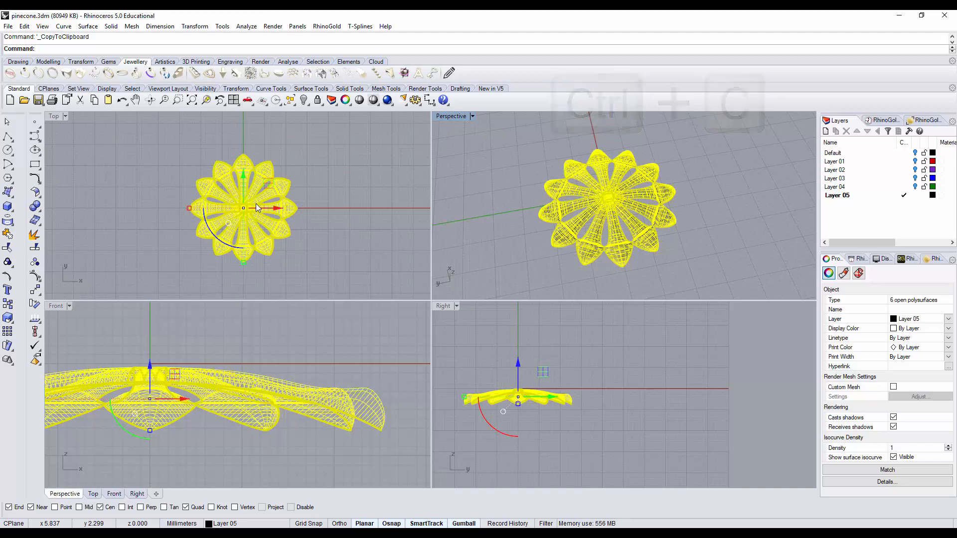
pyautogui.hotkey('ctrl', 'v')
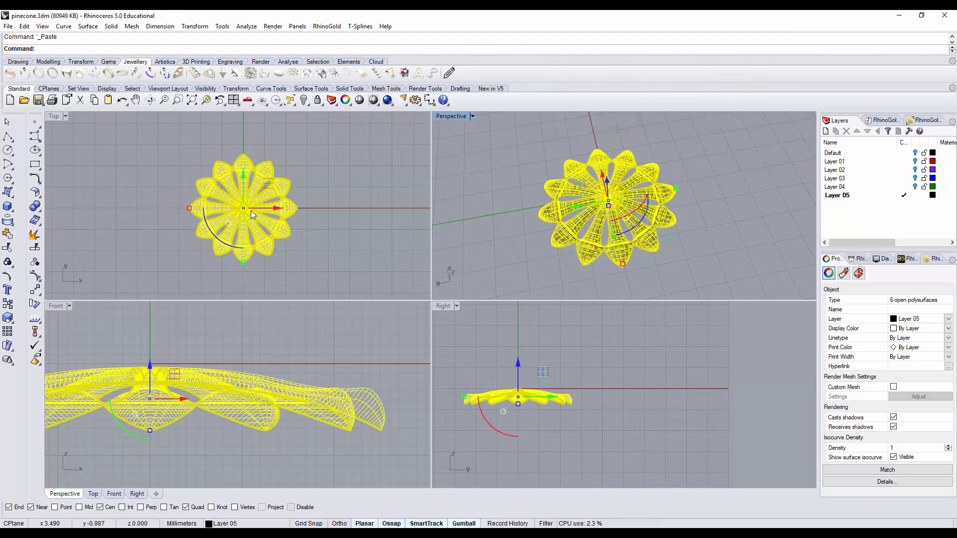
# Step: In the Front view, raise the duplicate ring straight up so it sits slightly above the original
pyautogui.moveTo(230, 351); pyautogui.dragTo(297, 358, button='right')
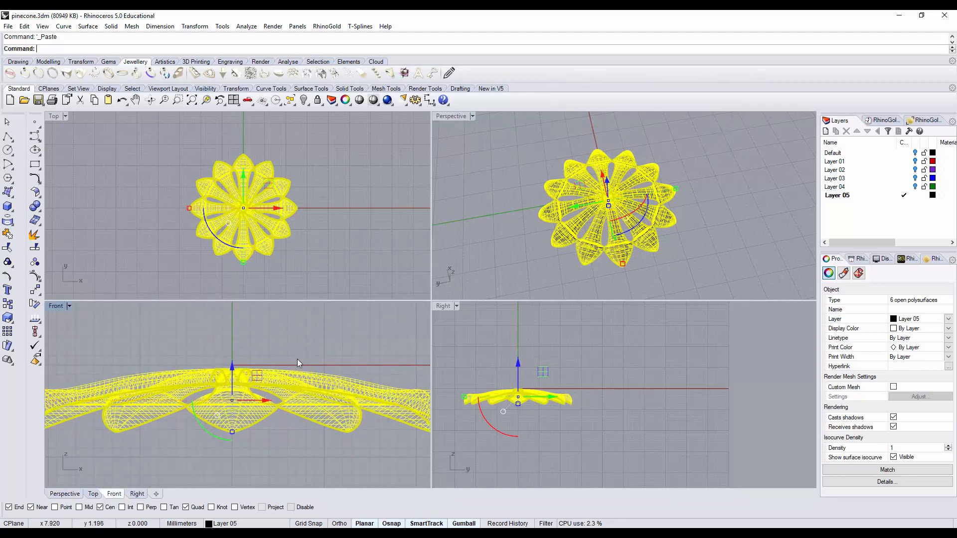
pyautogui.moveTo(233, 375); pyautogui.dragTo(233, 348)
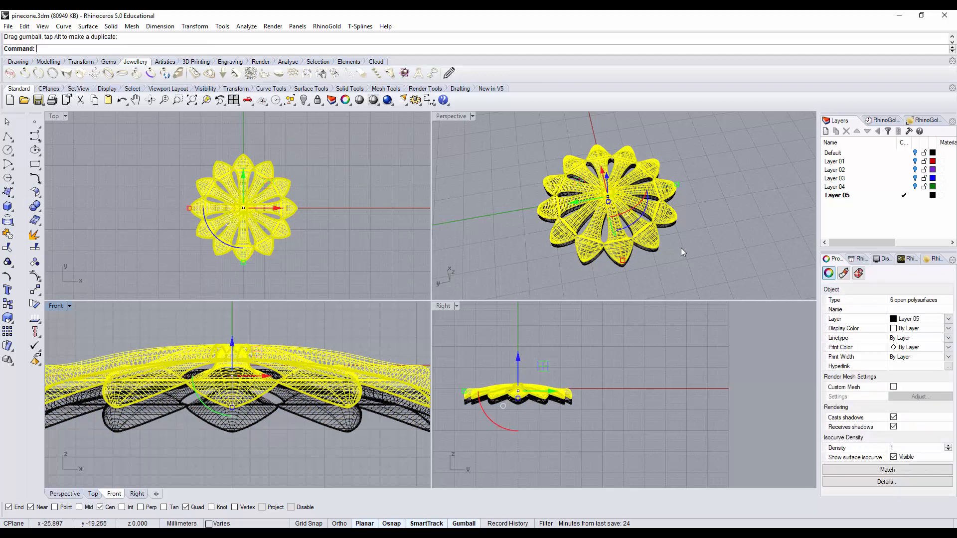
pyautogui.moveTo(682, 252); pyautogui.dragTo(696, 262, button='right')
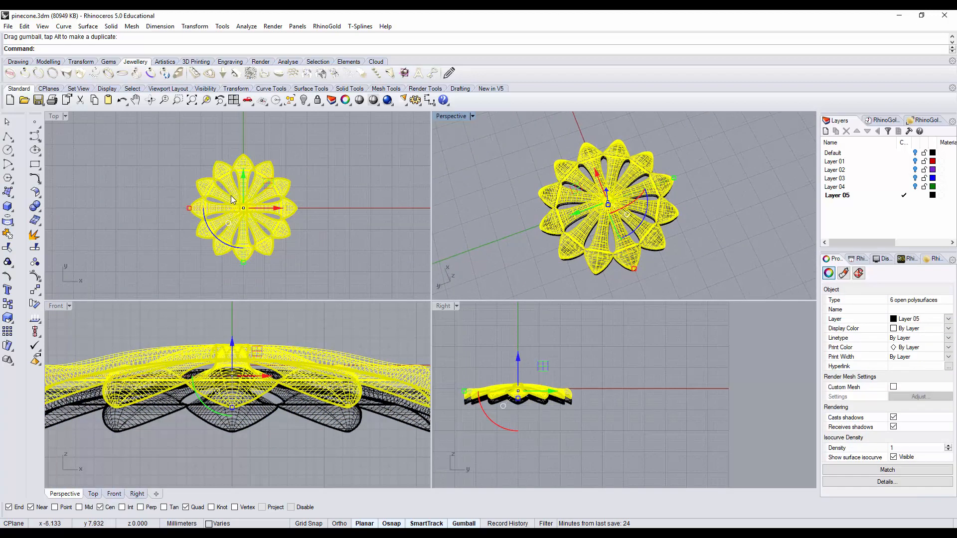
# Step: Rotate the raised ring 15° in the Top view so its scales fall between those of the lower ring
pyautogui.scroll(2, 232, 199)
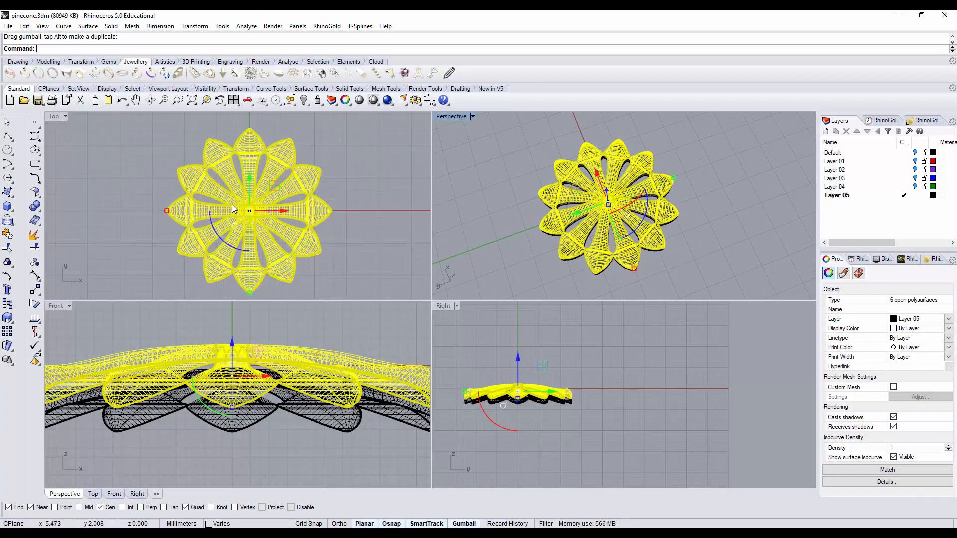
pyautogui.click(223, 242)
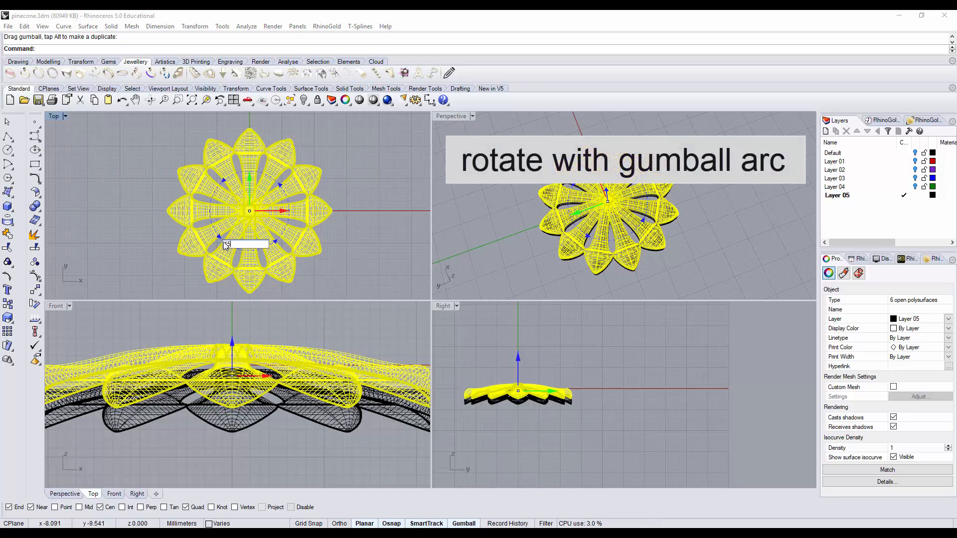
pyautogui.write('15')
pyautogui.press('Return')
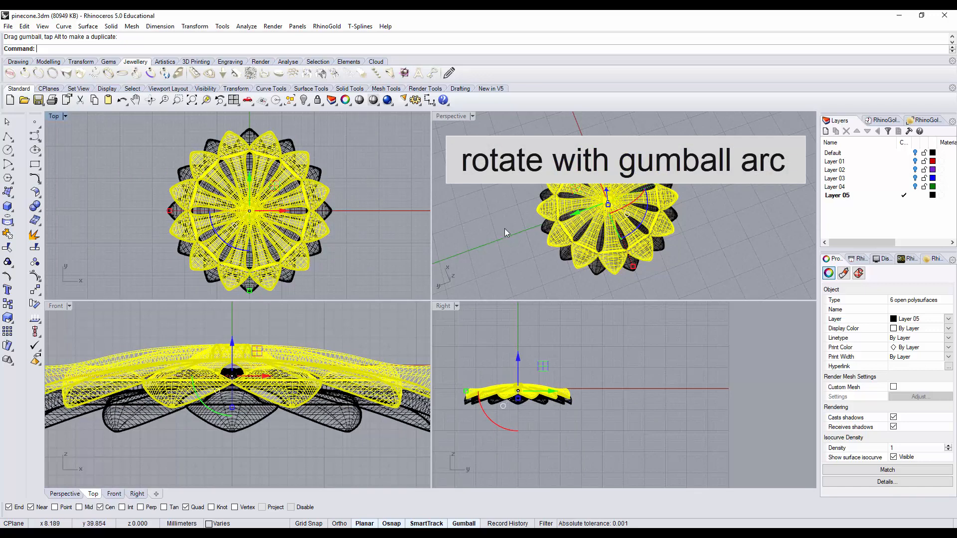
pyautogui.moveTo(505, 228); pyautogui.dragTo(519, 173, button='right')
pyautogui.scroll(8, 302, 279)
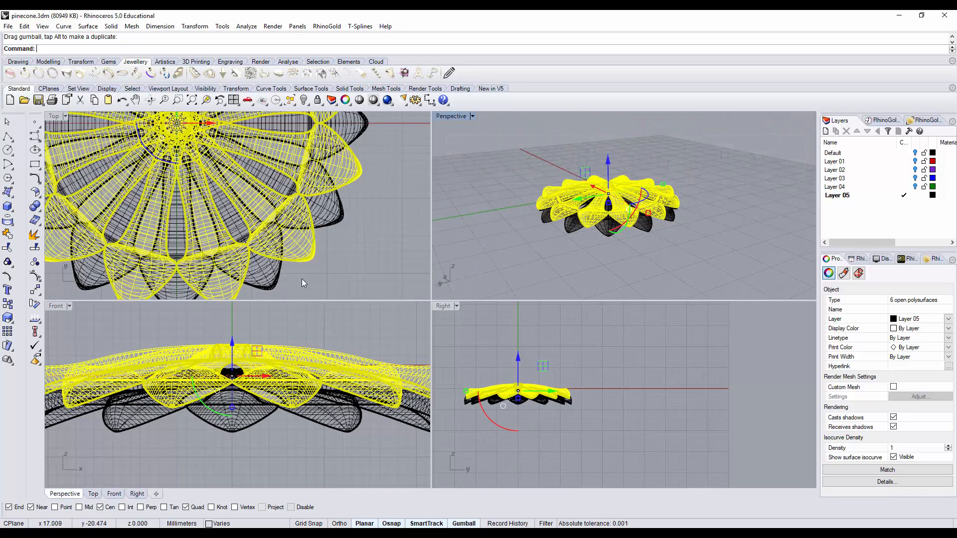
pyautogui.moveTo(302, 279); pyautogui.dragTo(286, 209, button='right')
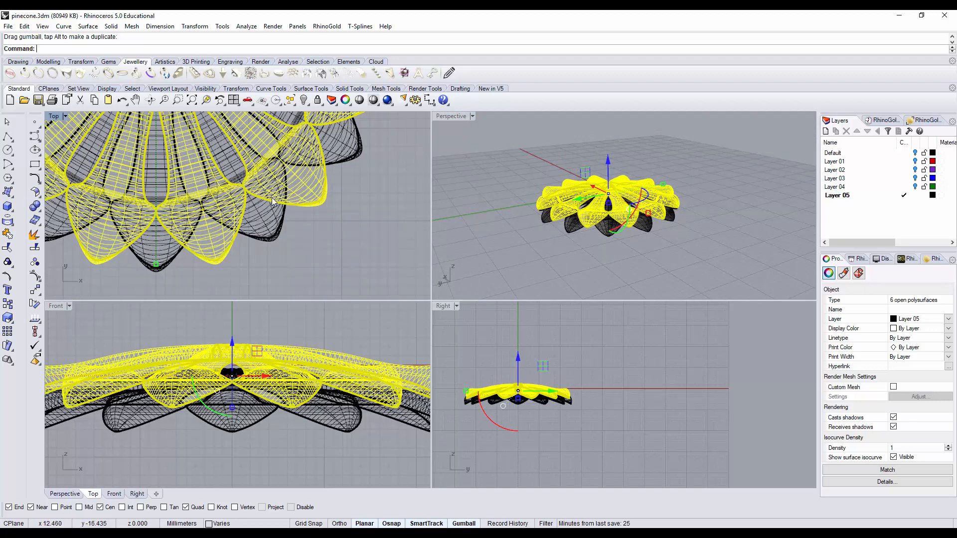
pyautogui.scroll(-6, 291, 241)
pyautogui.moveTo(312, 220); pyautogui.dragTo(318, 266, button='right')
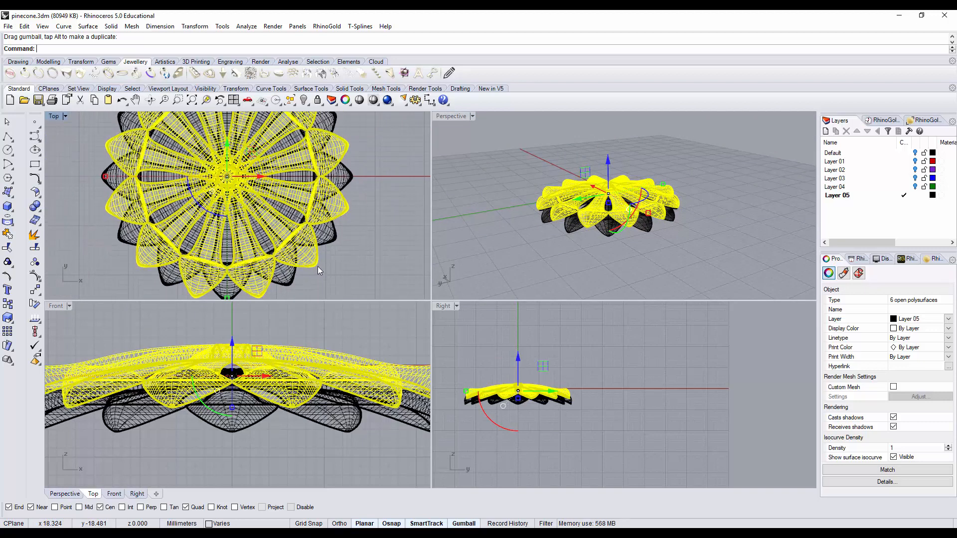
pyautogui.scroll(-3, 230, 380)
# Step: Scale the upper ring uniformly to about 0.9 of its size, raise it a little and stretch it slightly in height
pyautogui.moveTo(230, 380); pyautogui.dragTo(248, 387, button='right')
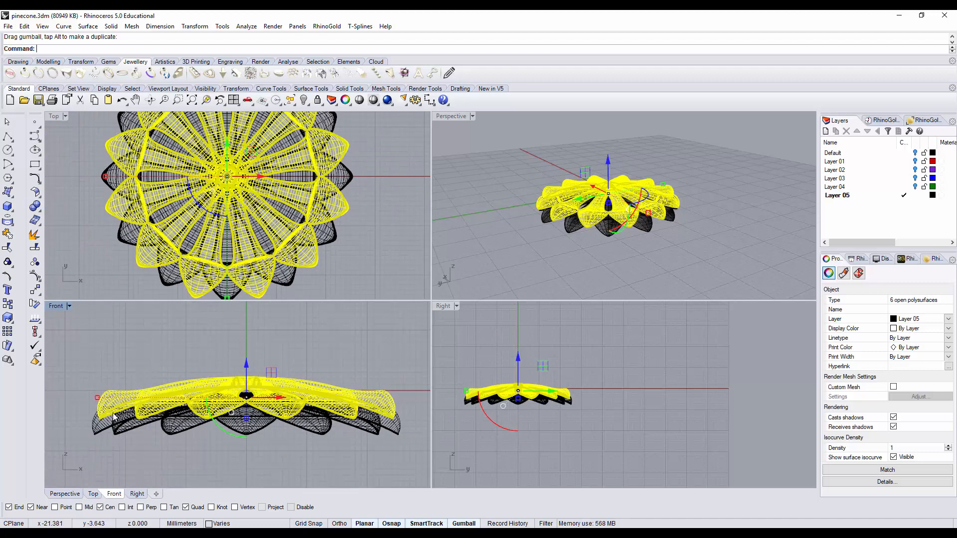
pyautogui.moveTo(98, 398); pyautogui.dragTo(115, 401)
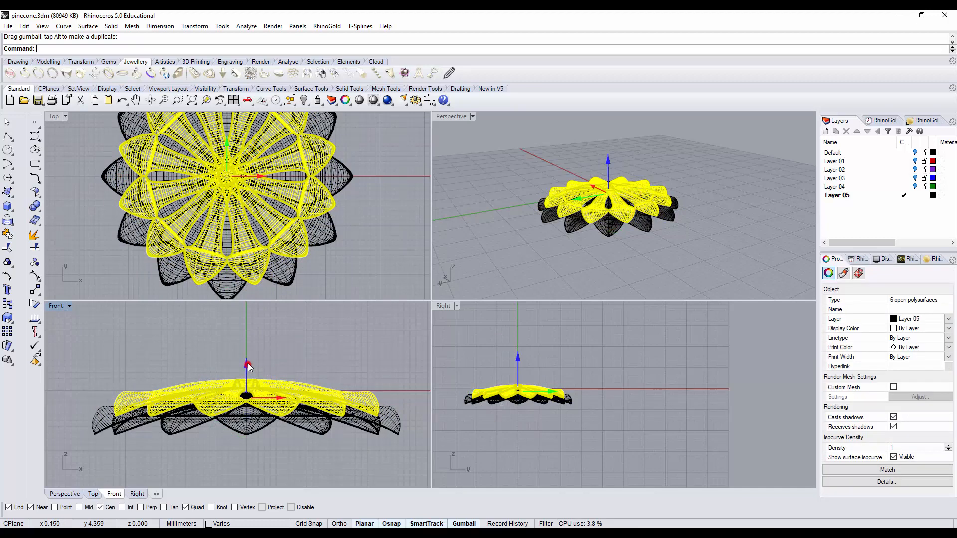
pyautogui.moveTo(248, 366); pyautogui.dragTo(249, 363)
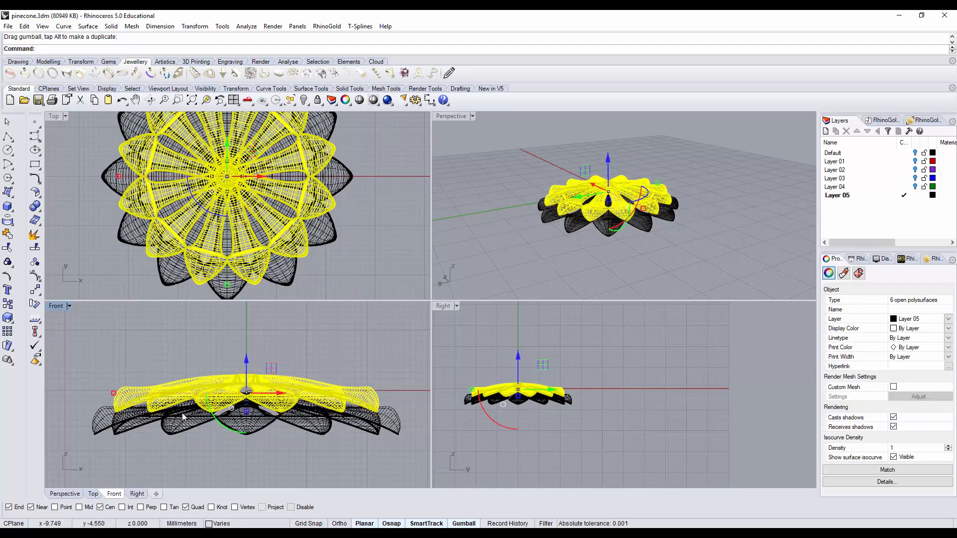
pyautogui.scroll(2, 143, 421)
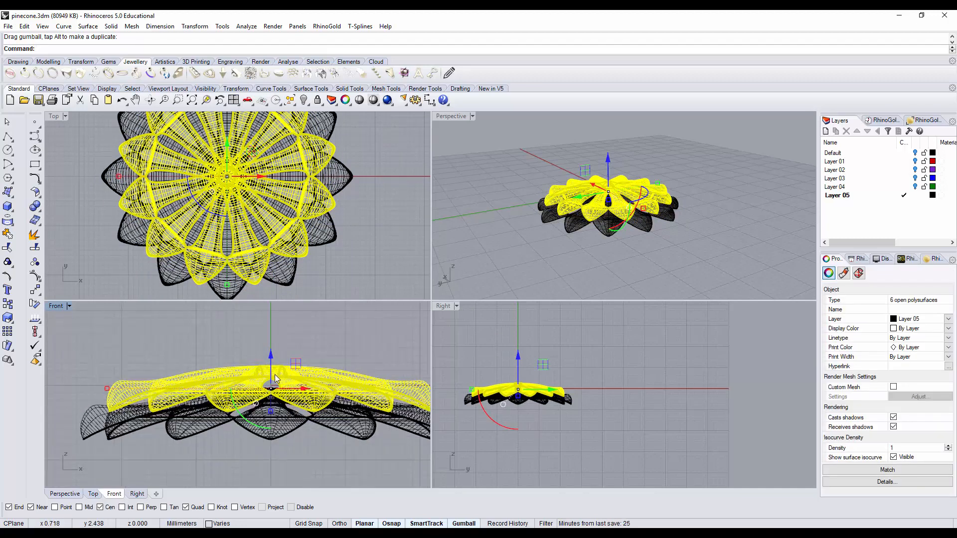
pyautogui.moveTo(270, 411); pyautogui.dragTo(270, 414)
# Step: Set the Perspective view to Rendered display and maximize it to show the two stacked rings
pyautogui.click(512, 249)
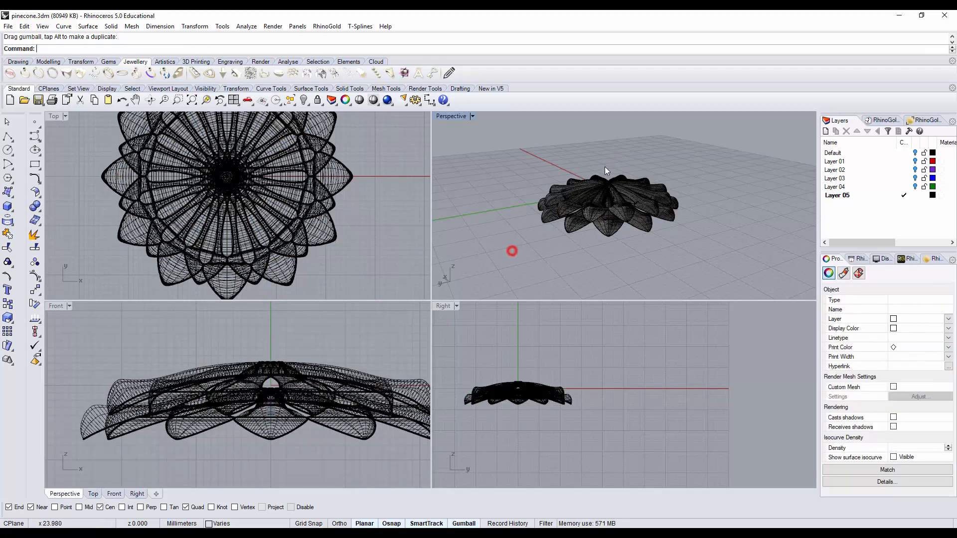
pyautogui.moveTo(604, 168); pyautogui.dragTo(574, 210, button='right')
pyautogui.click(471, 116)
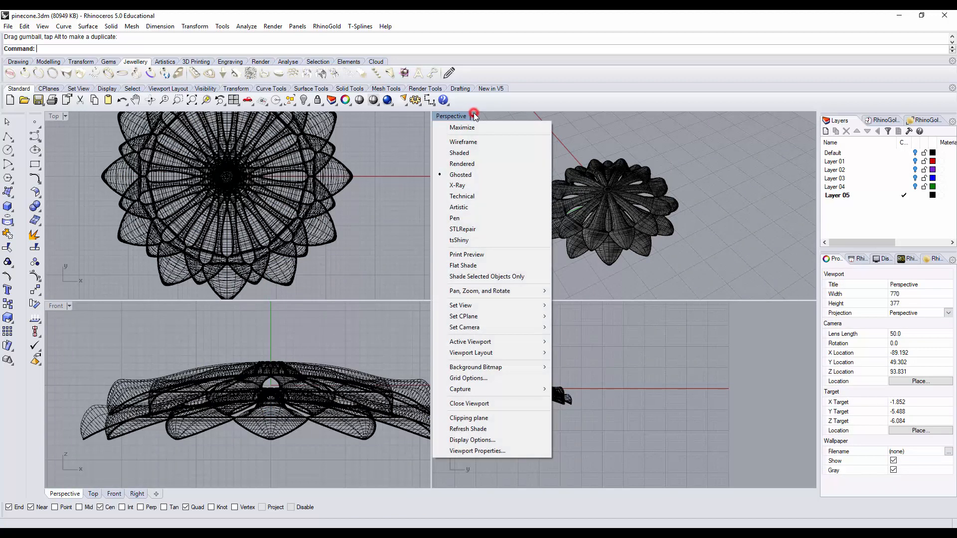
pyautogui.click(470, 165)
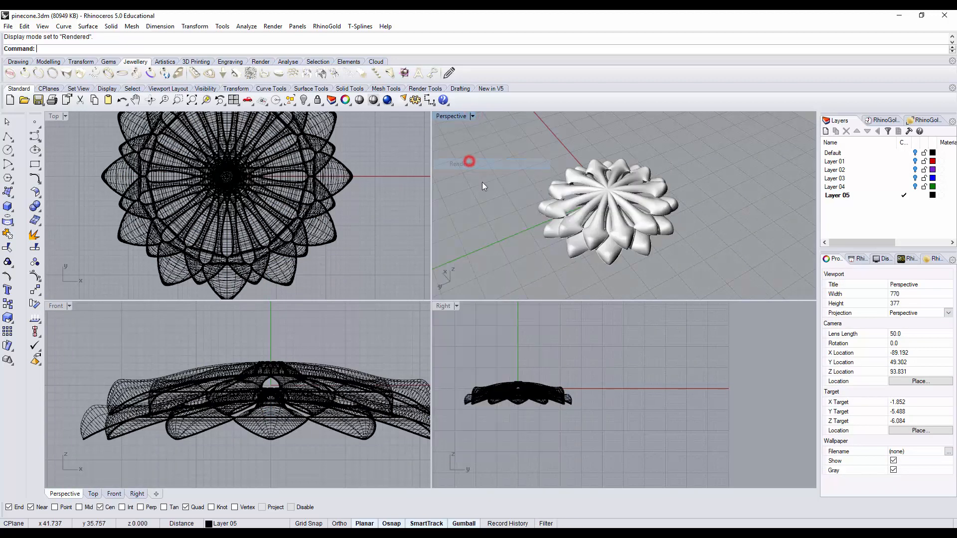
pyautogui.moveTo(479, 184); pyautogui.dragTo(608, 268, button='right')
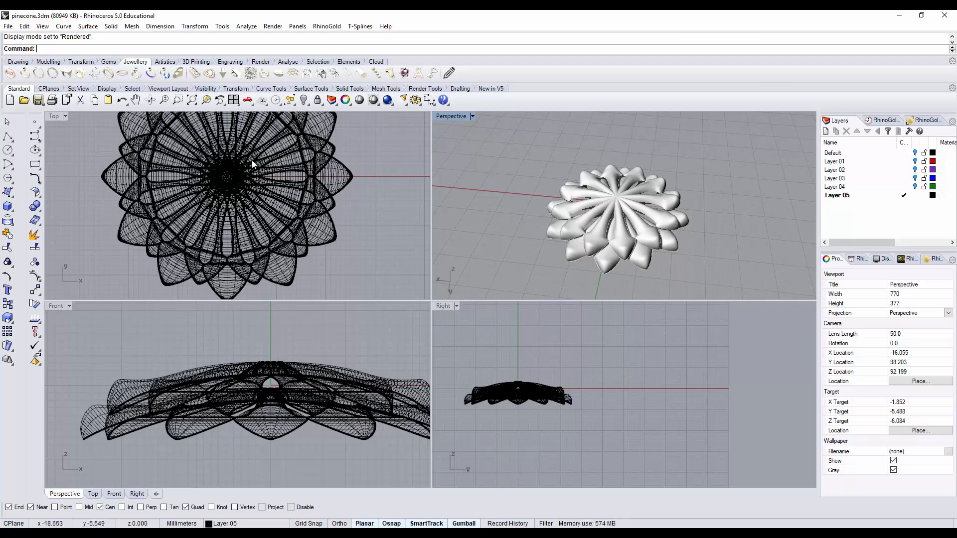
pyautogui.moveTo(28, 120); pyautogui.dragTo(24, 121)
pyautogui.doubleClick(443, 116)
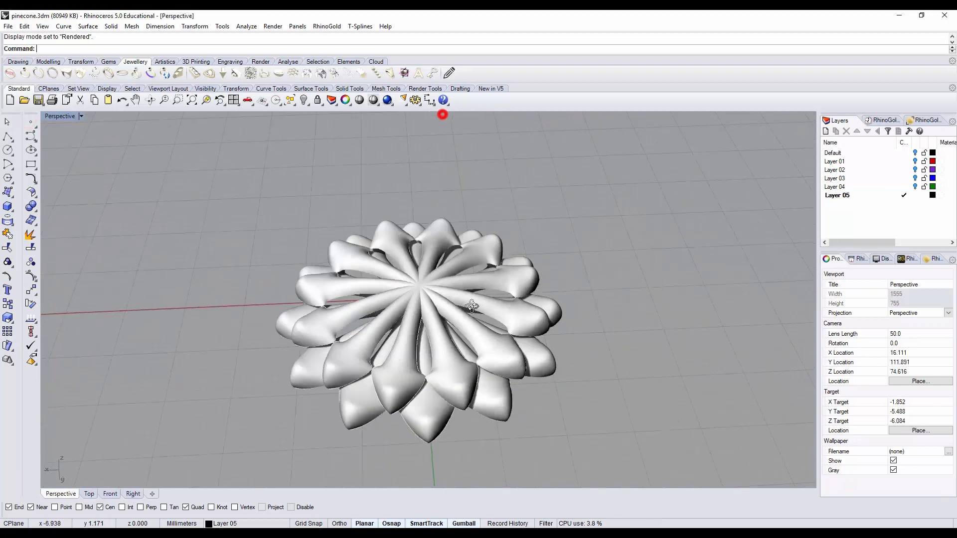
# Step: Raise a copy of the upper ring above the stack in the Perspective view
pyautogui.click(403, 317)
pyautogui.moveTo(443, 394); pyautogui.dragTo(467, 326, button='right')
pyautogui.moveTo(419, 235); pyautogui.dragTo(426, 214)
pyautogui.moveTo(428, 239); pyautogui.dragTo(422, 327, button='right')
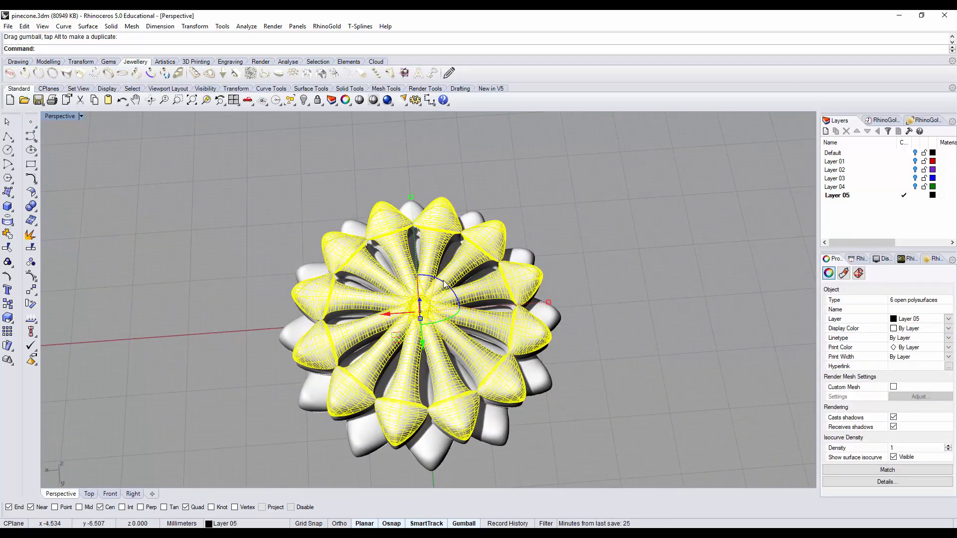
# Step: Try rotating the new top ring 10° about the vertical axis and undo the rotation
pyautogui.click(443, 282)
pyautogui.write('10')
pyautogui.press('Return')
pyautogui.hotkey('ctrl', 'z')
# Step: Rotate the new top ring about the vertical axis to offset its scales and scale it down slightly
pyautogui.click(443, 282)
pyautogui.moveTo(450, 282); pyautogui.dragTo(480, 325, button='right')
pyautogui.keyDown('shift'); pyautogui.moveTo(548, 302); pyautogui.dragTo(530, 301); pyautogui.keyUp('shift')
pyautogui.moveTo(473, 346); pyautogui.dragTo(409, 300, button='right')
# Step: Rotate and slightly shrink the next ring of the growing stack, and raise another ring copy above it
pyautogui.click(433, 271)
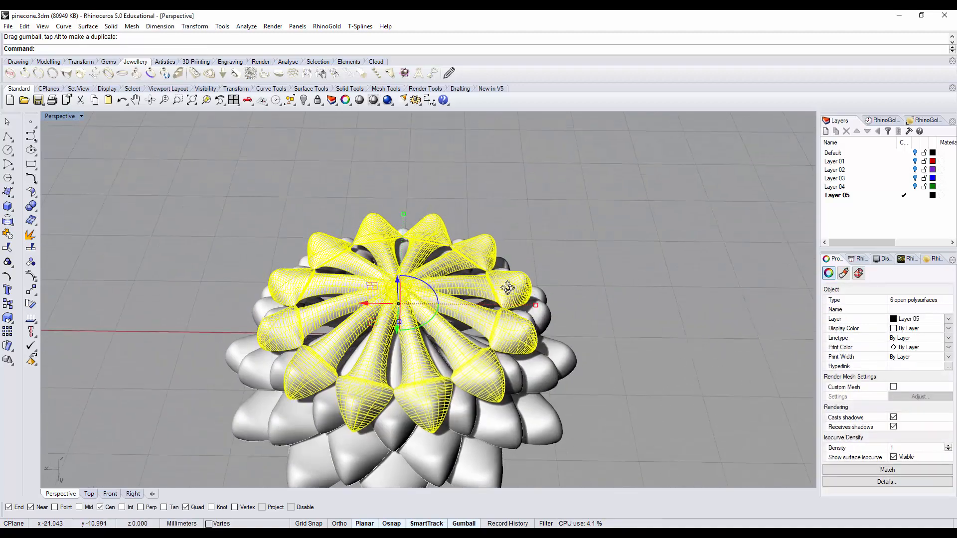
pyautogui.scroll(2, 402, 210)
pyautogui.keyDown('shift'); pyautogui.moveTo(402, 208); pyautogui.dragTo(403, 231); pyautogui.keyUp('shift')
pyautogui.moveTo(566, 269); pyautogui.dragTo(573, 207, button='right')
pyautogui.moveTo(405, 236); pyautogui.dragTo(405, 213)
pyautogui.moveTo(540, 252); pyautogui.dragTo(537, 305, button='right')
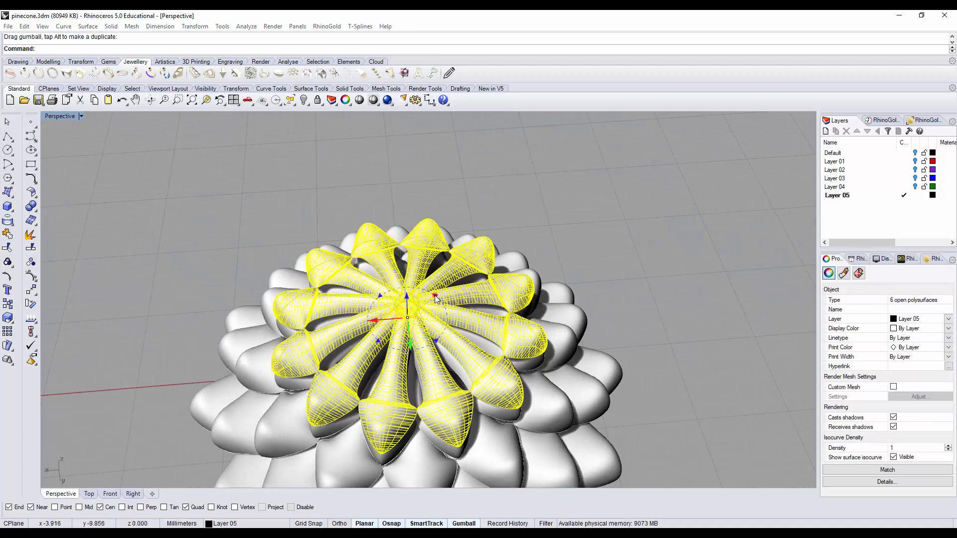
# Step: Rotate the top ring 15° about the vertical axis and scale it down slightly
pyautogui.click(434, 296)
pyautogui.write('15')
pyautogui.press('Return')
pyautogui.keyDown('shift'); pyautogui.moveTo(538, 304); pyautogui.dragTo(513, 306); pyautogui.keyUp('shift')
pyautogui.moveTo(613, 299); pyautogui.dragTo(609, 215, button='right')
# Step: Place copies of the scale rings below the widest ring to start extending the pinecone downward
pyautogui.scroll(-4, 611, 237)
pyautogui.click(580, 278)
pyautogui.moveTo(462, 247); pyautogui.dragTo(470, 284)
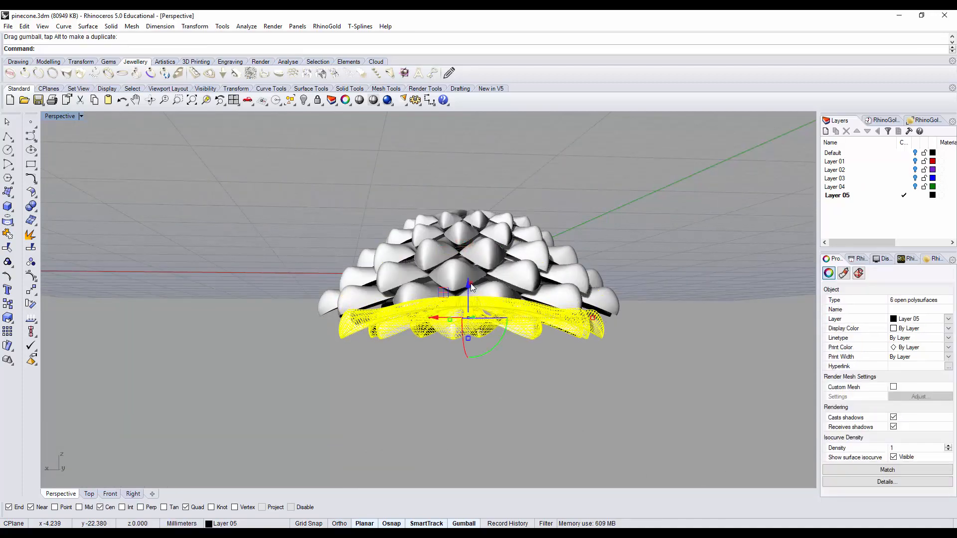
pyautogui.moveTo(644, 258); pyautogui.dragTo(627, 271, button='right')
pyautogui.click(627, 272)
pyautogui.click(580, 280)
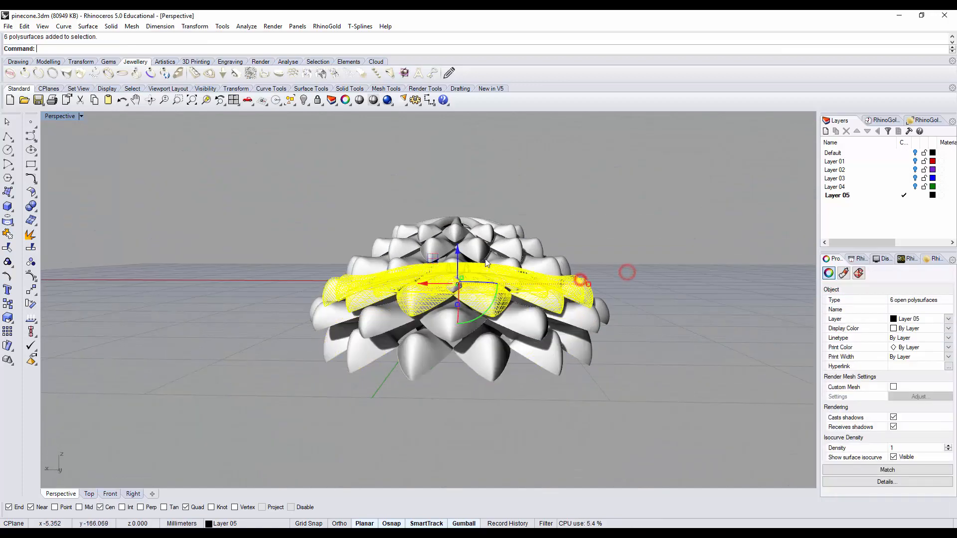
pyautogui.moveTo(457, 250); pyautogui.dragTo(459, 330)
pyautogui.click(659, 318)
pyautogui.moveTo(660, 318); pyautogui.dragTo(605, 324, button='right')
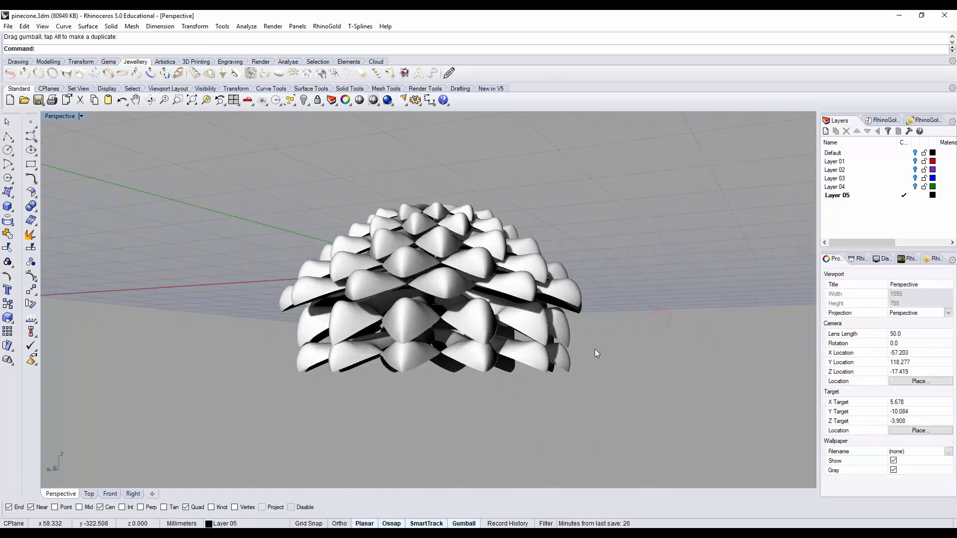
# Step: Rotate the lowest ring 15° about the vertical axis to offset its scales
pyautogui.click(562, 359)
pyautogui.moveTo(564, 362); pyautogui.dragTo(707, 382, button='right')
pyautogui.click(443, 381)
pyautogui.write('15')
pyautogui.press('Return')
pyautogui.click(631, 313)
# Step: Adjust the height of the lower rings and add another ring copy at the bottom of the stack
pyautogui.click(590, 302)
pyautogui.scroll(5, 577, 354)
pyautogui.keyDown('shift'); pyautogui.moveTo(735, 371); pyautogui.dragTo(718, 364); pyautogui.keyUp('shift')
pyautogui.click(727, 428)
pyautogui.moveTo(728, 429); pyautogui.dragTo(503, 287, button='right')
pyautogui.click(502, 219)
pyautogui.moveTo(418, 230); pyautogui.dragTo(419, 236)
pyautogui.moveTo(419, 238); pyautogui.dragTo(400, 296, button='right')
pyautogui.moveTo(410, 201); pyautogui.dragTo(412, 231)
pyautogui.click(604, 337)
pyautogui.moveTo(604, 338); pyautogui.dragTo(612, 299, button='right')
# Step: Offset and slightly shrink the newest lower ring, and drag a copy of it further down
pyautogui.click(519, 240)
pyautogui.moveTo(518, 240); pyautogui.dragTo(513, 254, button='right')
pyautogui.click(449, 243)
pyautogui.moveTo(595, 271); pyautogui.dragTo(595, 232, button='right')
pyautogui.keyDown('shift'); pyautogui.moveTo(377, 238); pyautogui.dragTo(382, 241); pyautogui.keyUp('shift')
pyautogui.moveTo(433, 271); pyautogui.dragTo(593, 292, button='right')
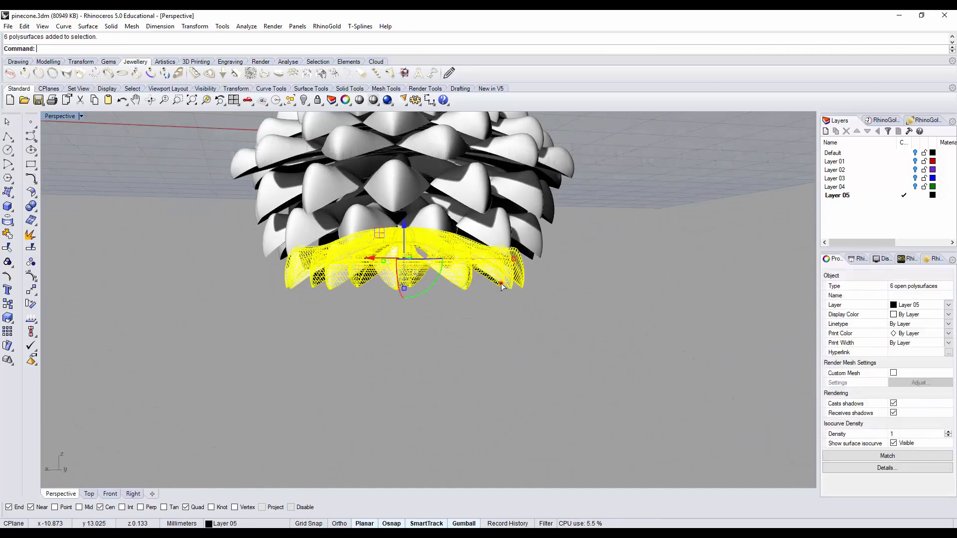
pyautogui.moveTo(403, 225); pyautogui.dragTo(402, 253)
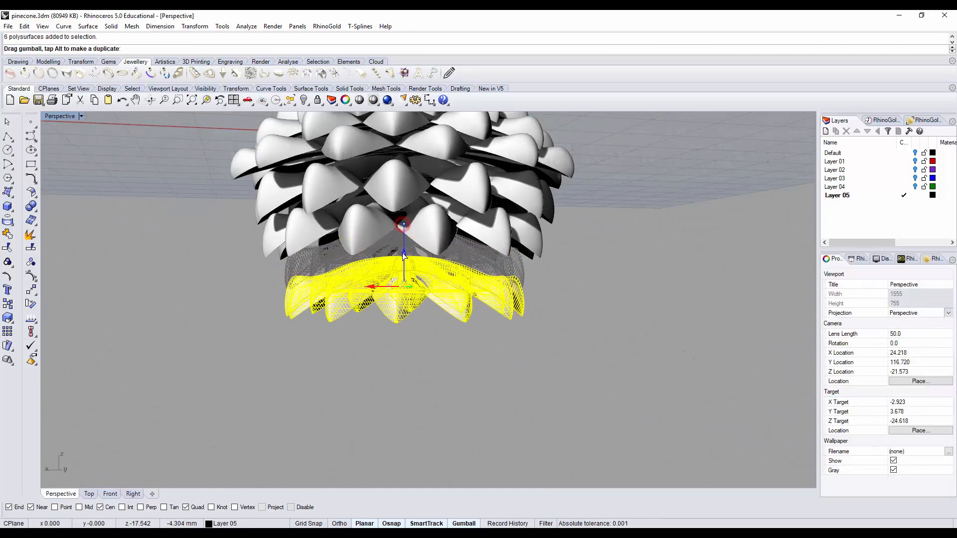
# Step: Fine-tune the position of the new lowest ring and reduce its vertical scale slightly
pyautogui.click(668, 304)
pyautogui.moveTo(668, 303); pyautogui.dragTo(663, 362, button='right')
pyautogui.click(452, 351)
pyautogui.click(418, 261)
pyautogui.moveTo(416, 263); pyautogui.dragTo(418, 267)
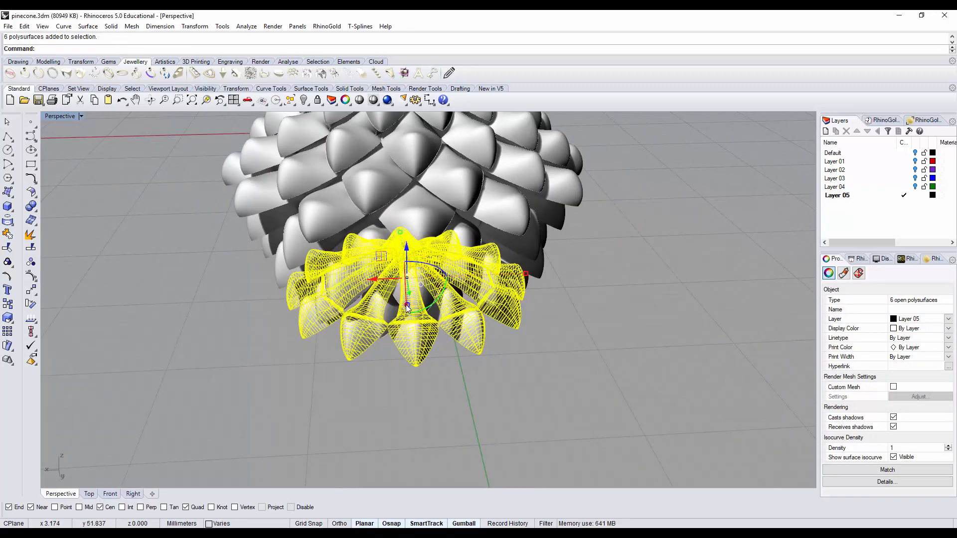
pyautogui.keyDown('shift'); pyautogui.moveTo(406, 304); pyautogui.dragTo(404, 300); pyautogui.keyUp('shift')
# Step: Copy the two lowest rings downward together and reduce the height of the copies
pyautogui.click(587, 331)
pyautogui.moveTo(587, 330); pyautogui.dragTo(626, 280, button='right')
pyautogui.scroll(4, 525, 303)
pyautogui.click(526, 302)
pyautogui.moveTo(531, 299); pyautogui.dragTo(539, 361, button='right')
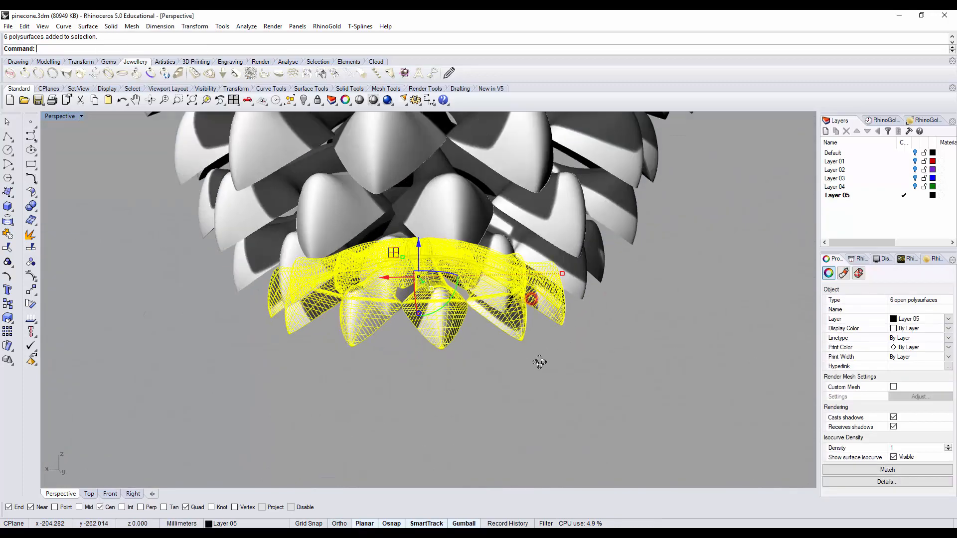
pyautogui.keyDown('shift'); pyautogui.click(577, 276); pyautogui.keyUp('shift')
pyautogui.moveTo(418, 218); pyautogui.dragTo(418, 282)
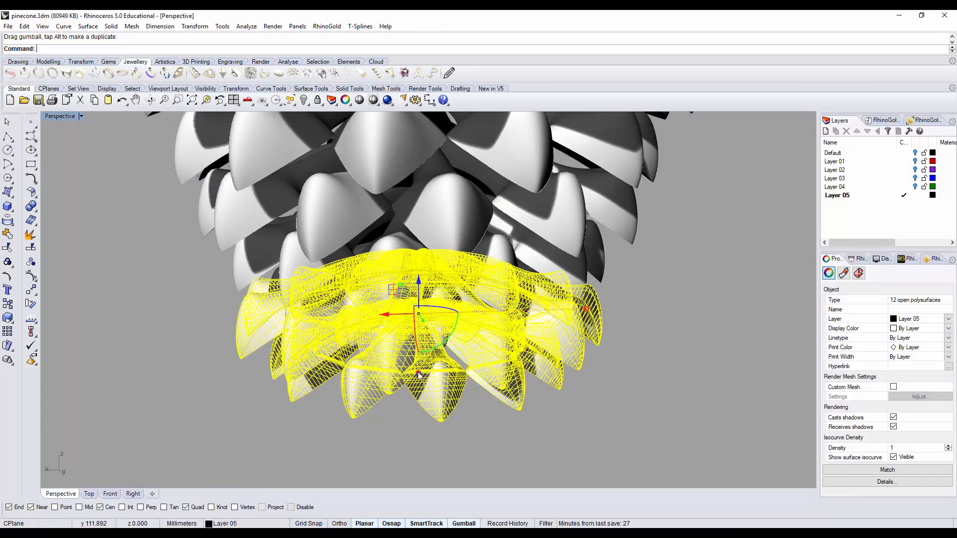
pyautogui.keyDown('shift'); pyautogui.moveTo(419, 373); pyautogui.dragTo(421, 355); pyautogui.keyUp('shift')
# Step: Try moving the two lowest rings slightly down and undo the move
pyautogui.click(624, 304)
pyautogui.moveTo(623, 304); pyautogui.dragTo(608, 308, button='right')
pyautogui.click(525, 317)
pyautogui.keyDown('shift'); pyautogui.click(498, 354); pyautogui.keyUp('shift')
pyautogui.moveTo(410, 285); pyautogui.dragTo(411, 296)
pyautogui.click(609, 312)
pyautogui.moveTo(609, 312); pyautogui.dragTo(522, 274, button='right')
pyautogui.scroll(-4, 583, 322)
pyautogui.hotkey('ctrl', 'z')
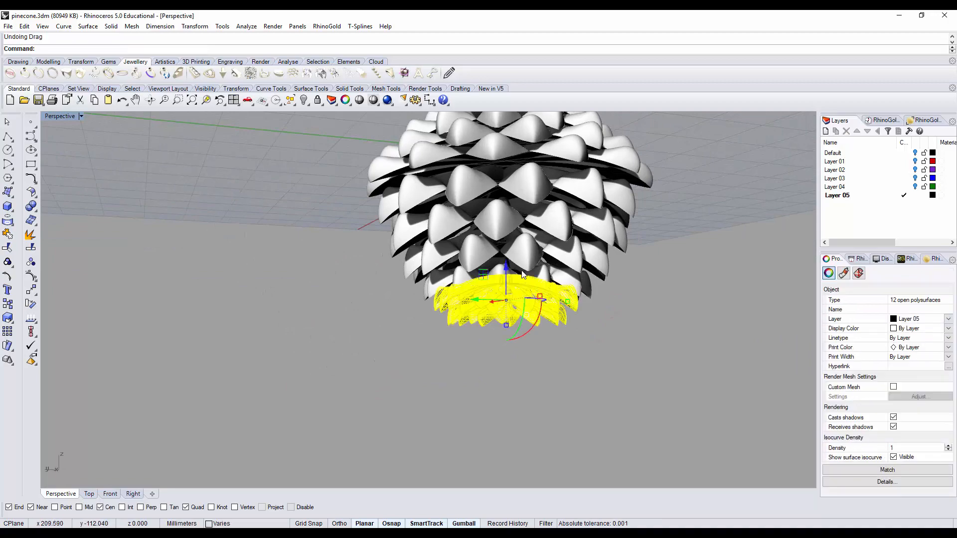
# Step: Lower the two lowest rings by a small amount along the vertical axis
pyautogui.moveTo(506, 268); pyautogui.dragTo(506, 274)
pyautogui.click(531, 354)
pyautogui.moveTo(532, 355); pyautogui.dragTo(521, 323, button='right')
# Step: Drag a copy of the lowest ring further down and fine-tune its fit beneath the stack
pyautogui.click(521, 323)
pyautogui.moveTo(475, 280); pyautogui.dragTo(474, 331)
pyautogui.scroll(7, 474, 322)
pyautogui.click(599, 342)
pyautogui.scroll(-7, 600, 342)
pyautogui.moveTo(593, 334); pyautogui.dragTo(456, 377, button='right')
pyautogui.scroll(3, 455, 376)
pyautogui.moveTo(593, 346); pyautogui.dragTo(531, 412)
pyautogui.keyDown('shift'); pyautogui.moveTo(473, 337); pyautogui.dragTo(477, 335); pyautogui.keyUp('shift')
pyautogui.click(637, 391)
# Step: Copy from the lowest rings downward again to lengthen the tapering lower end of the pinecone
pyautogui.moveTo(614, 414); pyautogui.dragTo(611, 359, button='right')
pyautogui.click(498, 400)
pyautogui.keyDown('shift'); pyautogui.click(424, 349); pyautogui.keyUp('shift')
pyautogui.moveTo(432, 329); pyautogui.dragTo(414, 380)
pyautogui.click(643, 401)
# Step: Select the two bottommost rings and shift them down slightly together
pyautogui.moveTo(598, 391); pyautogui.dragTo(491, 328, button='right')
pyautogui.click(430, 296)
pyautogui.keyDown('shift'); pyautogui.click(430, 342); pyautogui.keyUp('shift')
pyautogui.moveTo(397, 289); pyautogui.dragTo(396, 310)
pyautogui.click(626, 330)
# Step: Nudge the bottommost ring down slightly to adjust its spacing from the ring above
pyautogui.click(498, 325)
pyautogui.keyDown('shift'); pyautogui.click(480, 363); pyautogui.keyUp('shift')
pyautogui.click(627, 340)
pyautogui.click(495, 387)
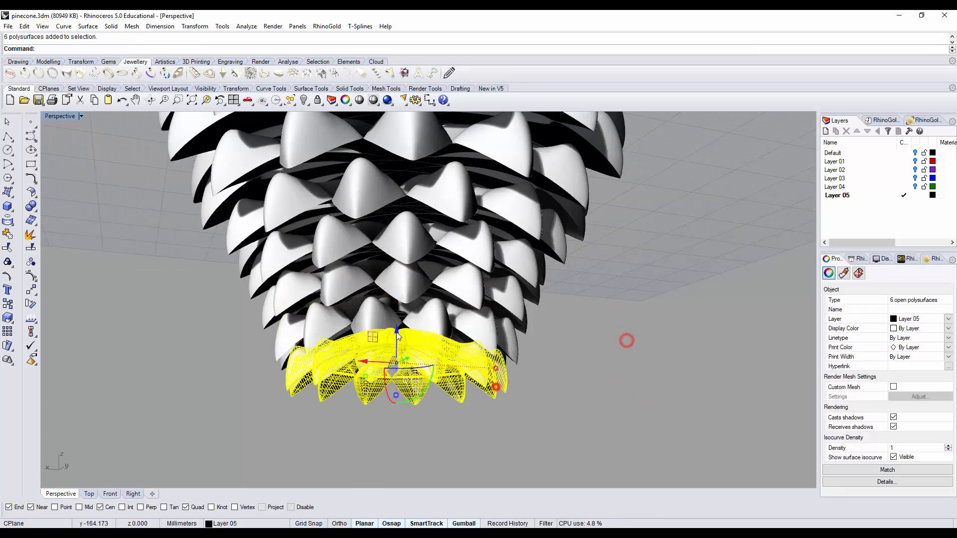
pyautogui.click(633, 348)
pyautogui.click(496, 392)
# Step: Set the Perspective viewport to Ghosted display and select the lowest ring
pyautogui.click(80, 116)
pyautogui.click(78, 173)
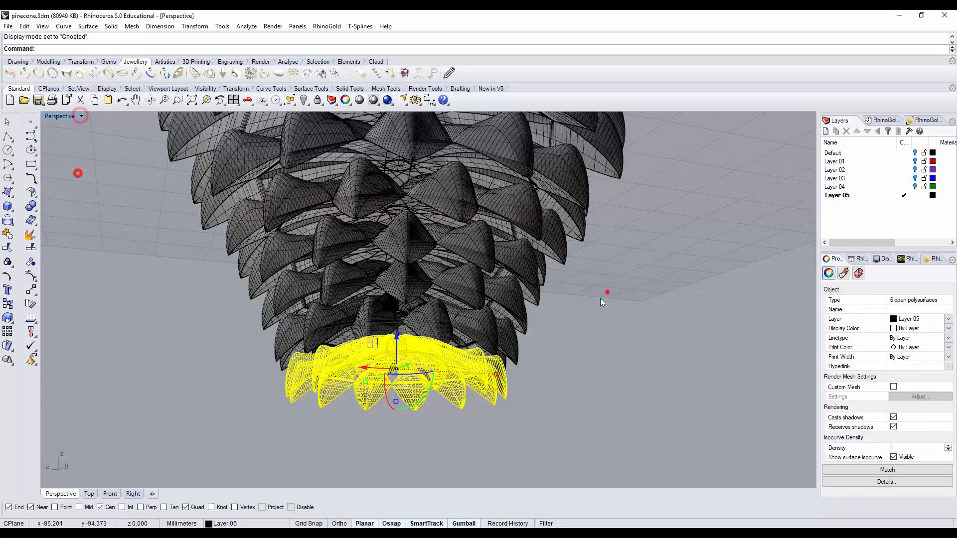
pyautogui.click(607, 293)
pyautogui.moveTo(599, 298); pyautogui.dragTo(509, 360, button='right')
pyautogui.click(499, 351)
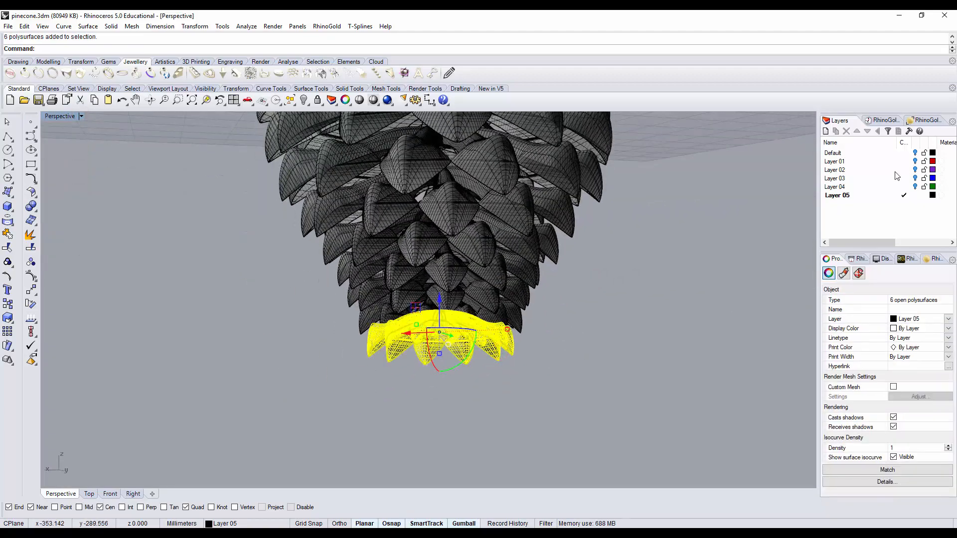
# Step: Add two new layers after Layer 05
pyautogui.click(825, 131)
pyautogui.rightClick(840, 196)
pyautogui.click(881, 256)
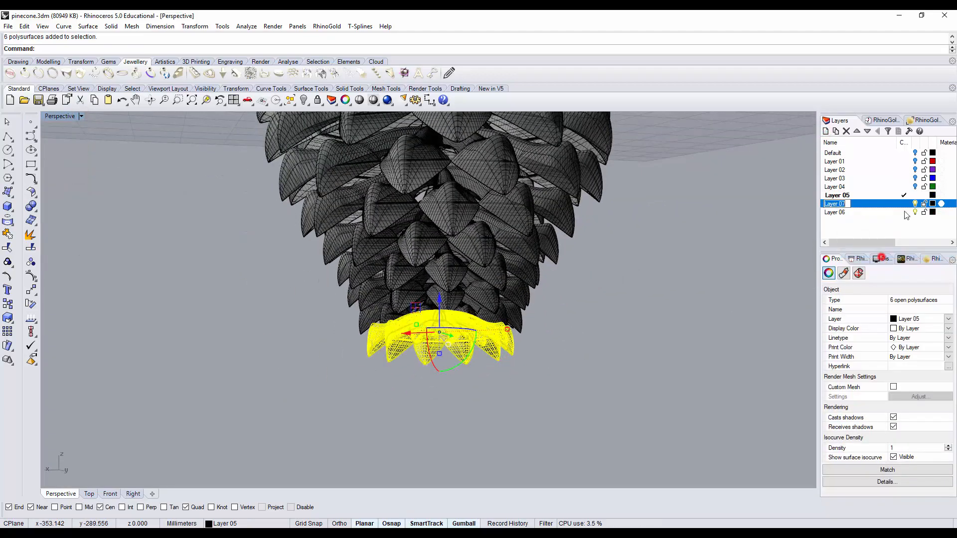
pyautogui.click(777, 249)
# Step: Move the lowest ring to Layer 07 and set that layer's color to red
pyautogui.click(501, 357)
pyautogui.rightClick(841, 203)
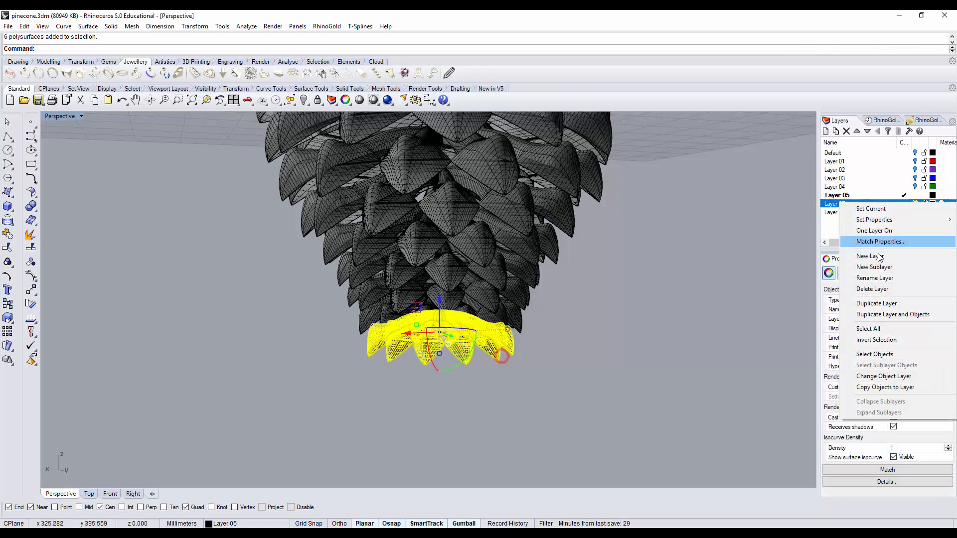
pyautogui.click(884, 374)
pyautogui.click(932, 204)
pyautogui.click(609, 204)
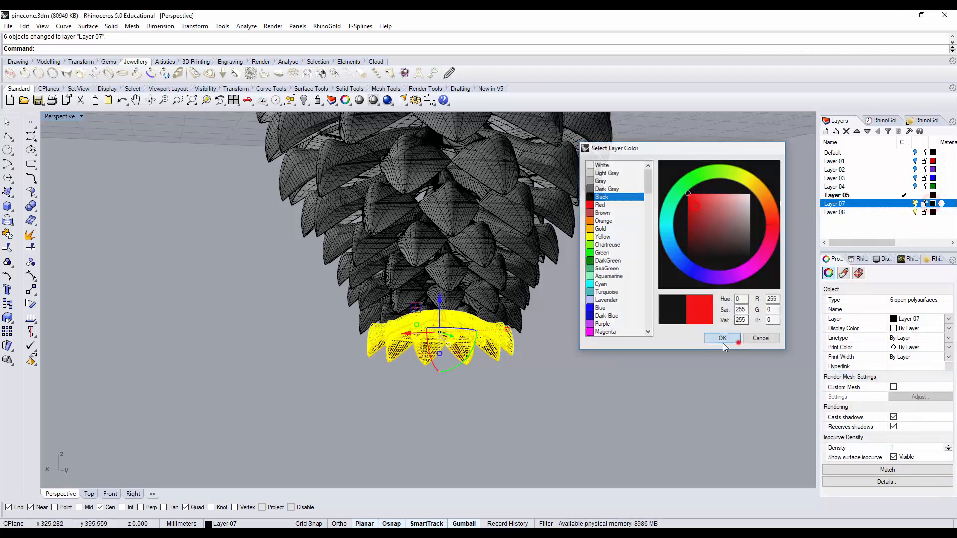
pyautogui.click(737, 343)
# Step: Make Layer 07 current and hide Layer 05 to isolate the red ring
pyautogui.click(532, 356)
pyautogui.moveTo(532, 356); pyautogui.dragTo(556, 353, button='right')
pyautogui.scroll(4, 519, 351)
pyautogui.click(903, 204)
pyautogui.click(914, 196)
pyautogui.moveTo(665, 262); pyautogui.dragTo(648, 322, button='right')
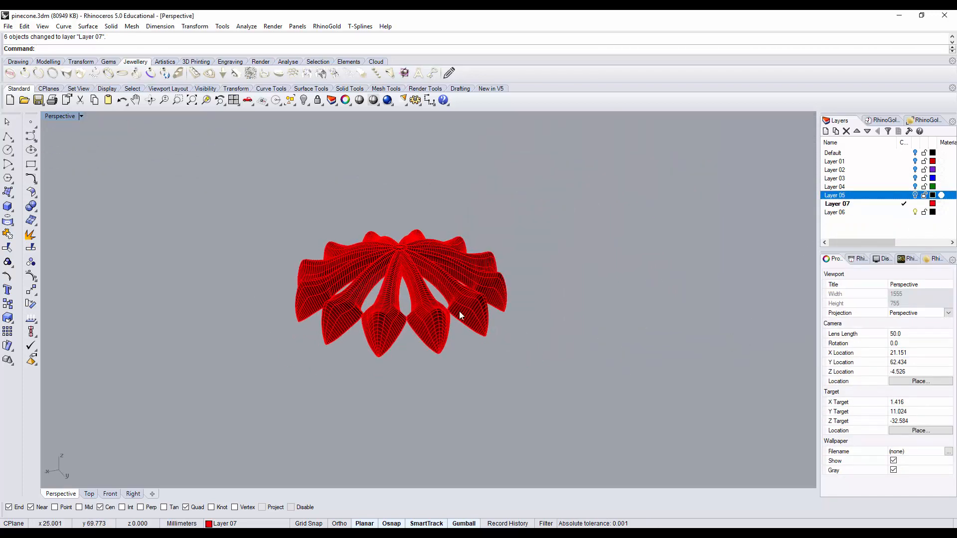
pyautogui.moveTo(440, 270); pyautogui.dragTo(585, 319, button='right')
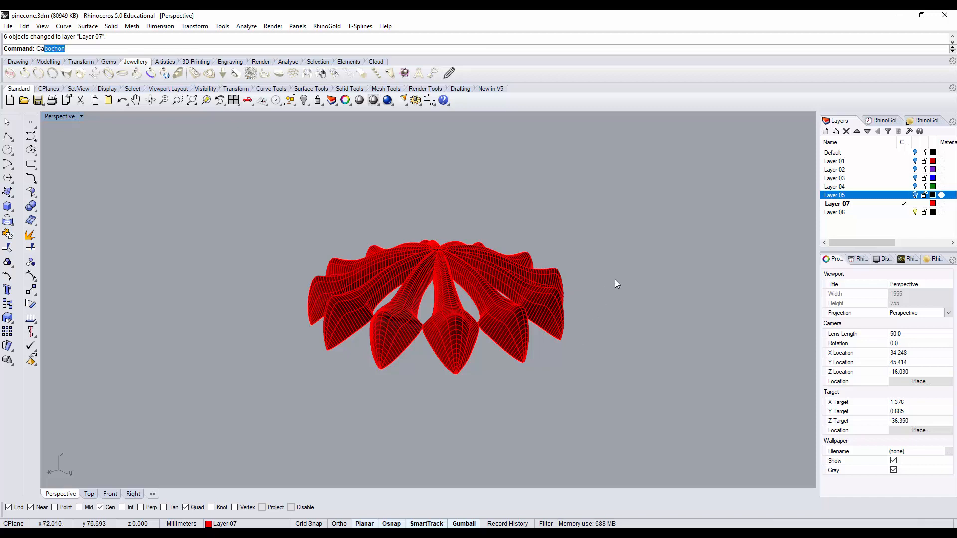
# Step: Apply CageEdit to the red ring using a World bounding box, point counts of 4 in X, Y and Z, and the Global region
pyautogui.write('eEdit')
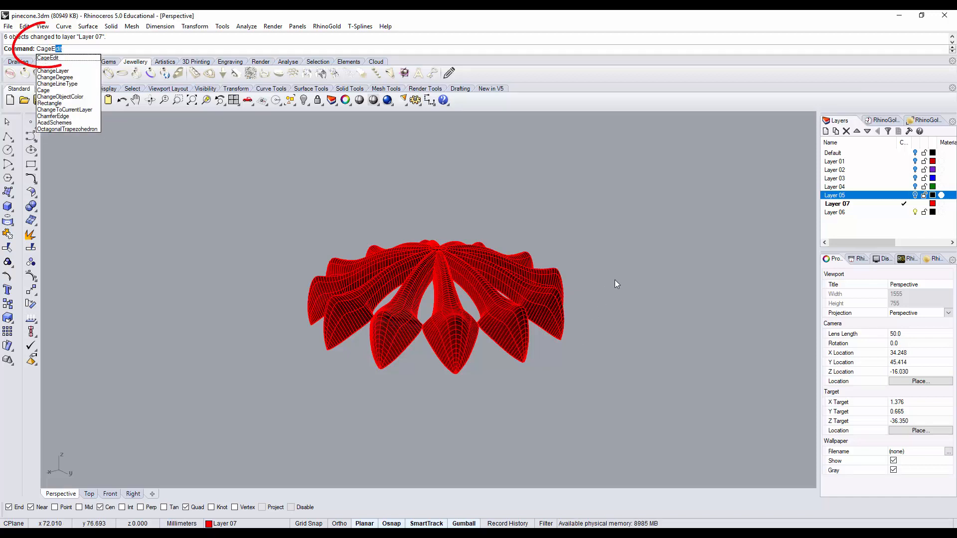
pyautogui.click(515, 318)
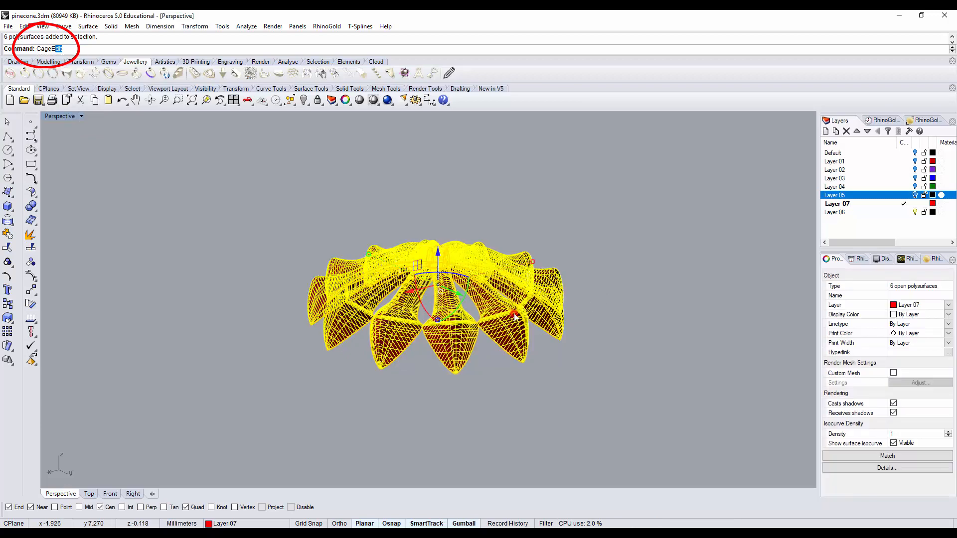
pyautogui.press('Return')
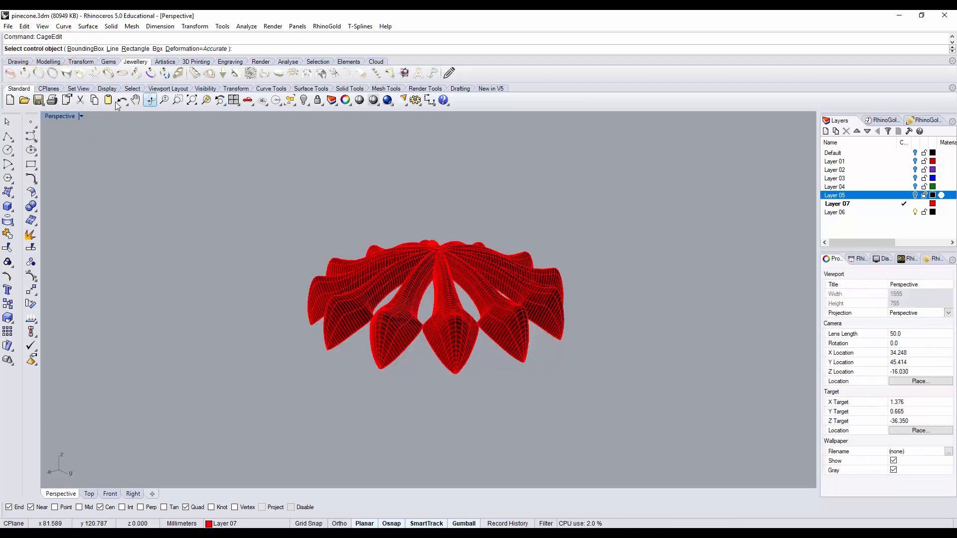
pyautogui.click(85, 49)
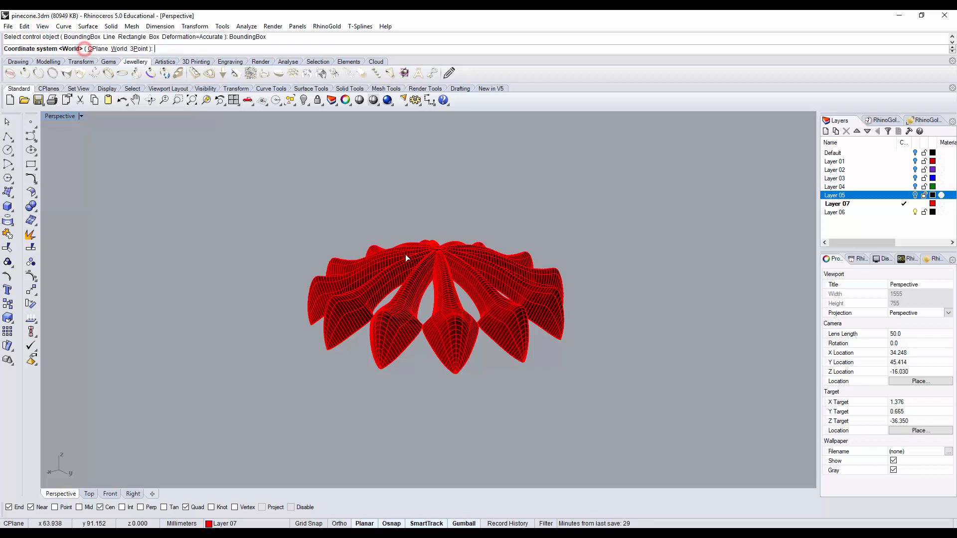
pyautogui.press('Return')
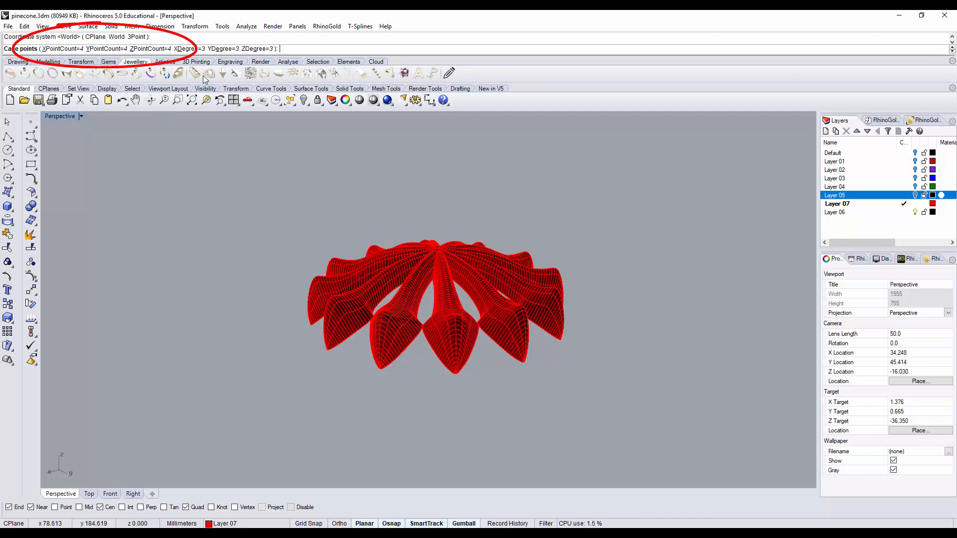
pyautogui.press('Return')
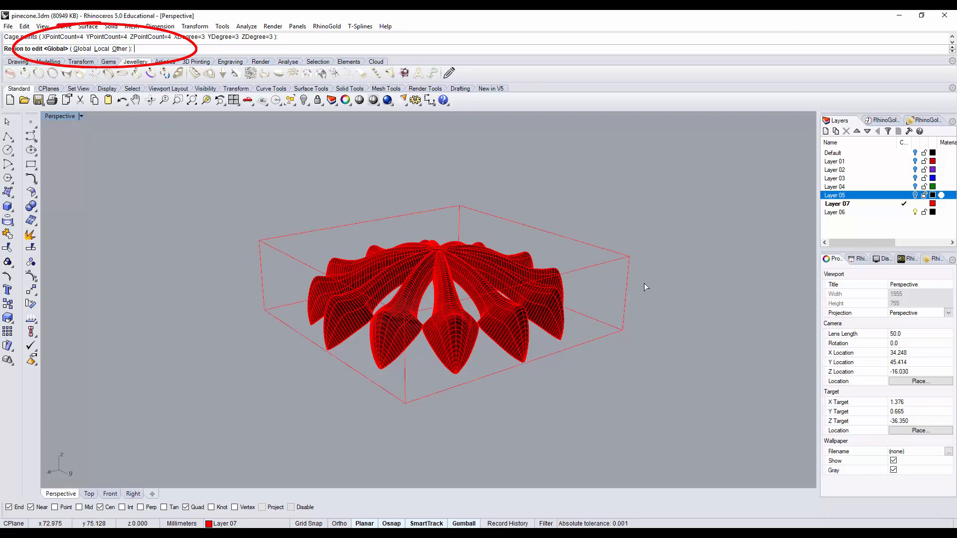
pyautogui.press('Return')
pyautogui.moveTo(679, 279); pyautogui.dragTo(636, 262, button='right')
pyautogui.rightClick(677, 289)
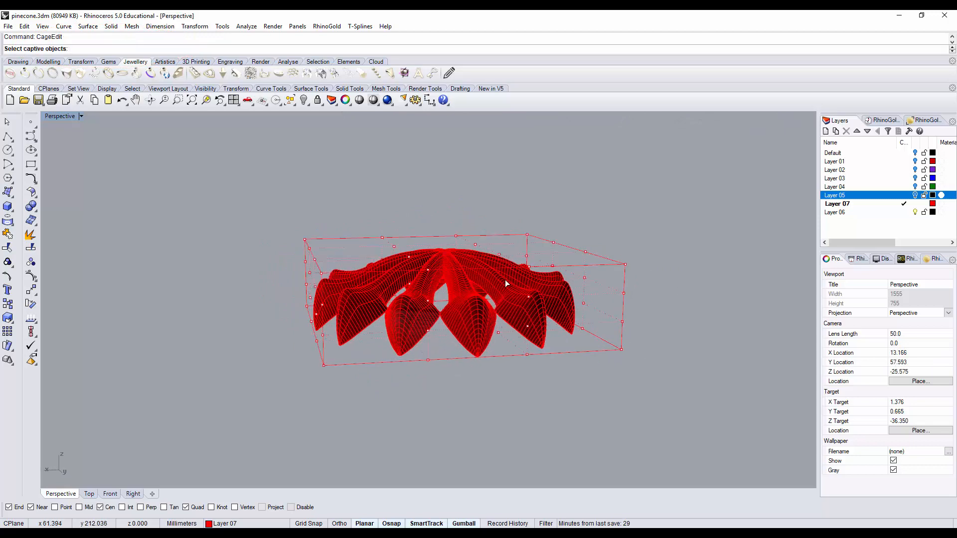
pyautogui.press('Escape')
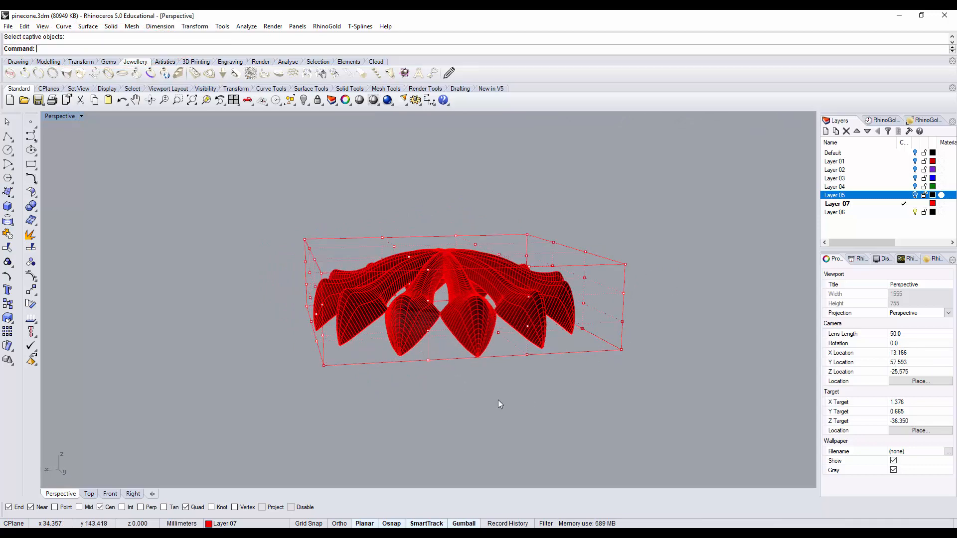
# Step: Select the bottom row of 16 cage points and scale them inward horizontally to curl in the scale tips
pyautogui.moveTo(502, 369)
pyautogui.mouseDown(button='right')
pyautogui.moveTo(572, 352)
pyautogui.moveTo(596, 359)
pyautogui.moveTo(503, 362)
pyautogui.mouseUp(button='right')
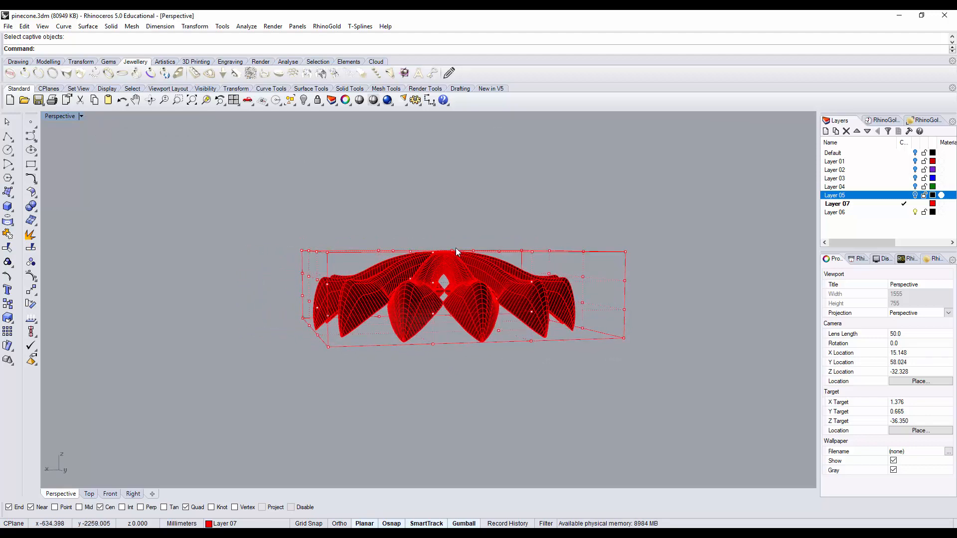
pyautogui.moveTo(292, 313); pyautogui.dragTo(390, 327, button='right')
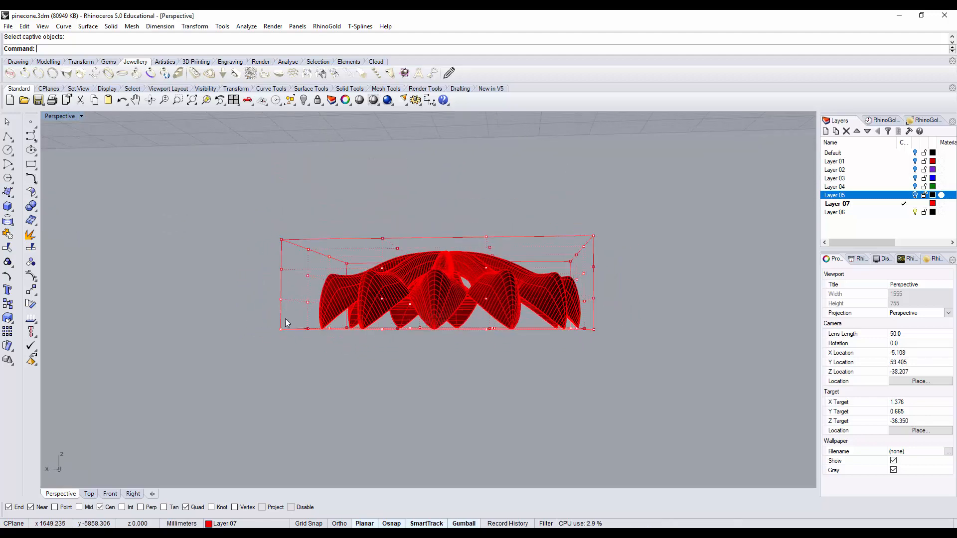
pyautogui.moveTo(247, 319); pyautogui.dragTo(672, 387)
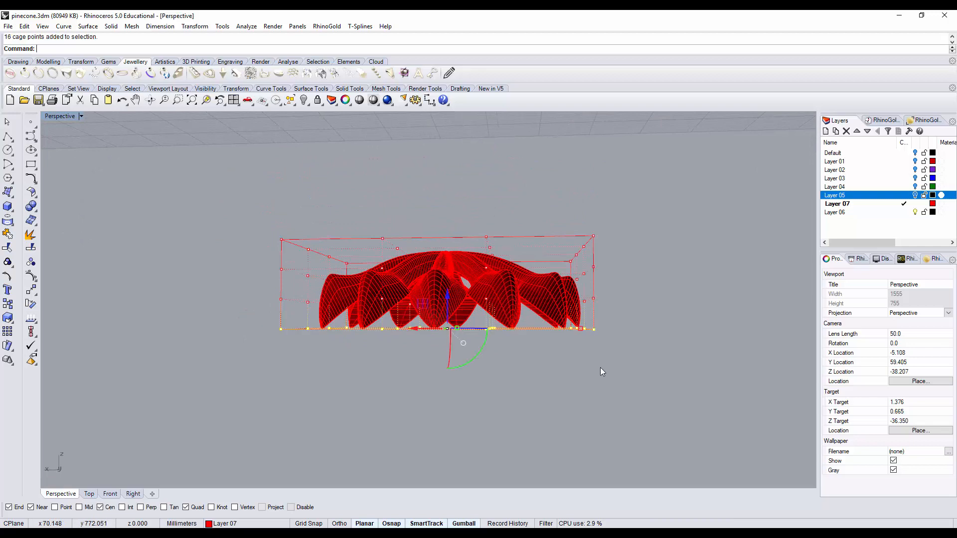
pyautogui.moveTo(497, 358); pyautogui.dragTo(515, 399, button='right')
pyautogui.scroll(2, 455, 339)
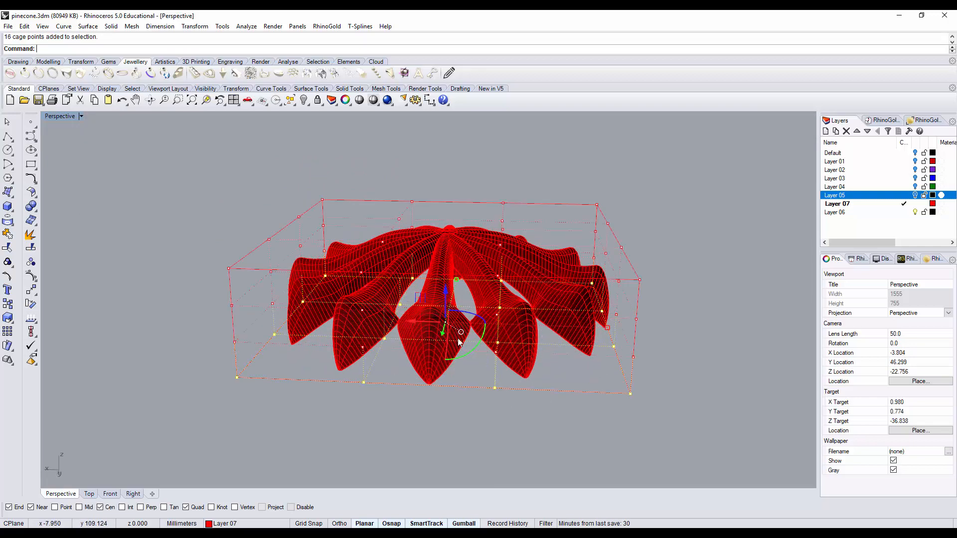
pyautogui.moveTo(493, 333); pyautogui.dragTo(509, 346, button='right')
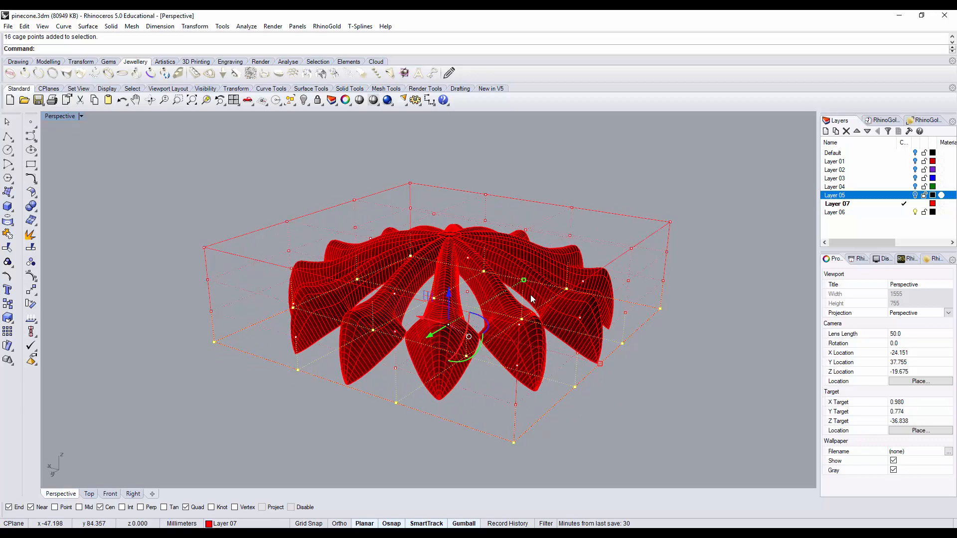
pyautogui.keyDown('shift'); pyautogui.moveTo(524, 278); pyautogui.dragTo(515, 297); pyautogui.keyUp('shift')
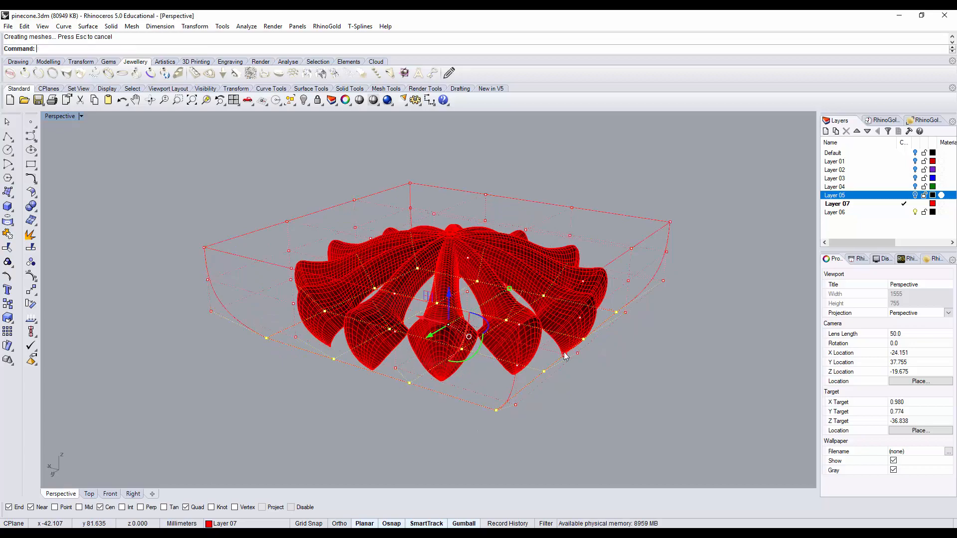
# Step: Select the two lower rows of 32 cage points and scale them inward horizontally
pyautogui.moveTo(538, 371); pyautogui.dragTo(590, 344, button='right')
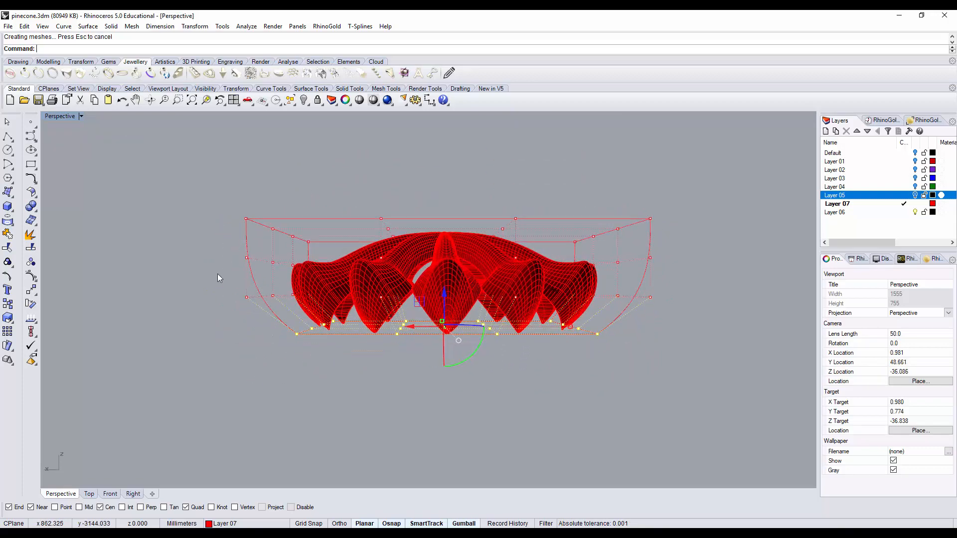
pyautogui.moveTo(221, 281); pyautogui.dragTo(689, 391)
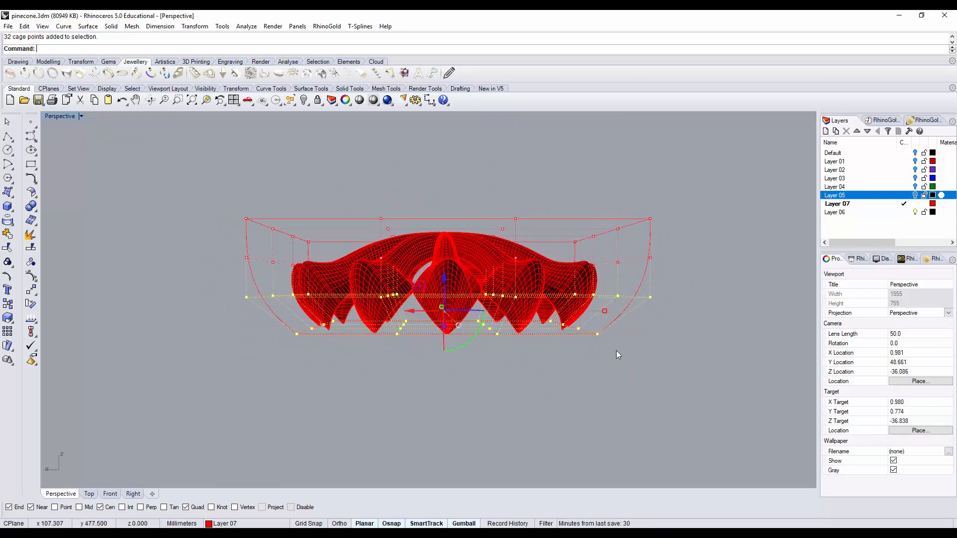
pyautogui.moveTo(412, 326); pyautogui.dragTo(566, 367, button='right')
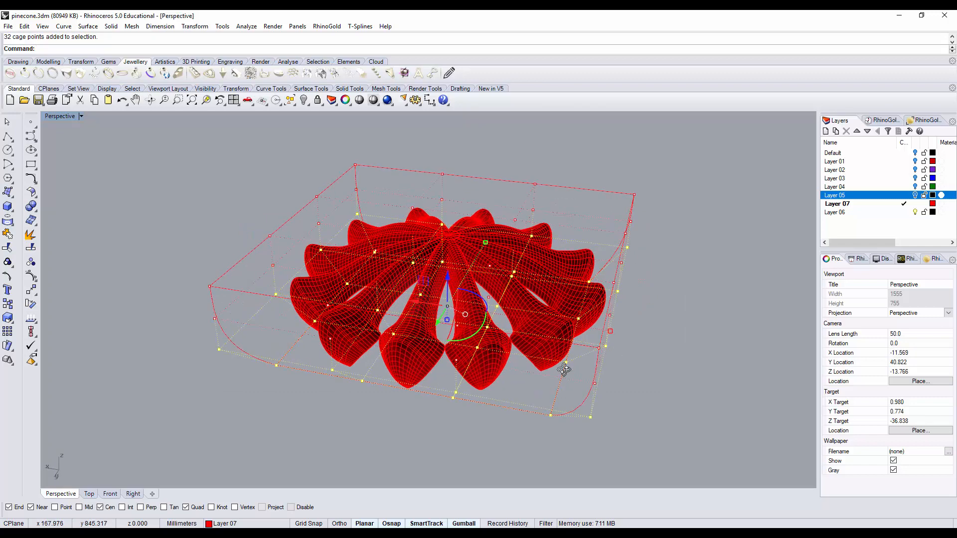
pyautogui.keyDown('shift'); pyautogui.moveTo(484, 242); pyautogui.dragTo(476, 256); pyautogui.keyUp('shift')
pyautogui.keyDown('shift'); pyautogui.moveTo(713, 319); pyautogui.dragTo(713, 319); pyautogui.keyUp('shift')
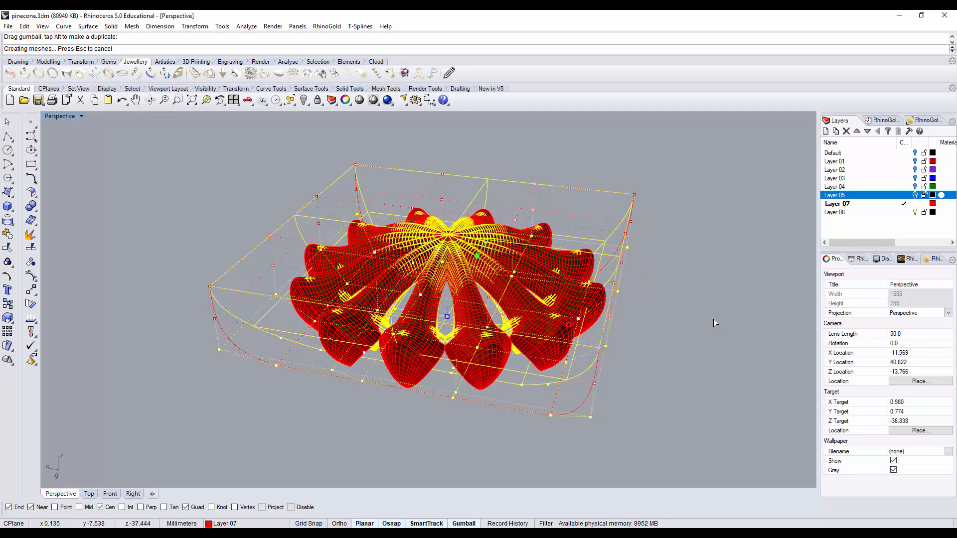
pyautogui.moveTo(706, 333); pyautogui.dragTo(669, 345, button='right')
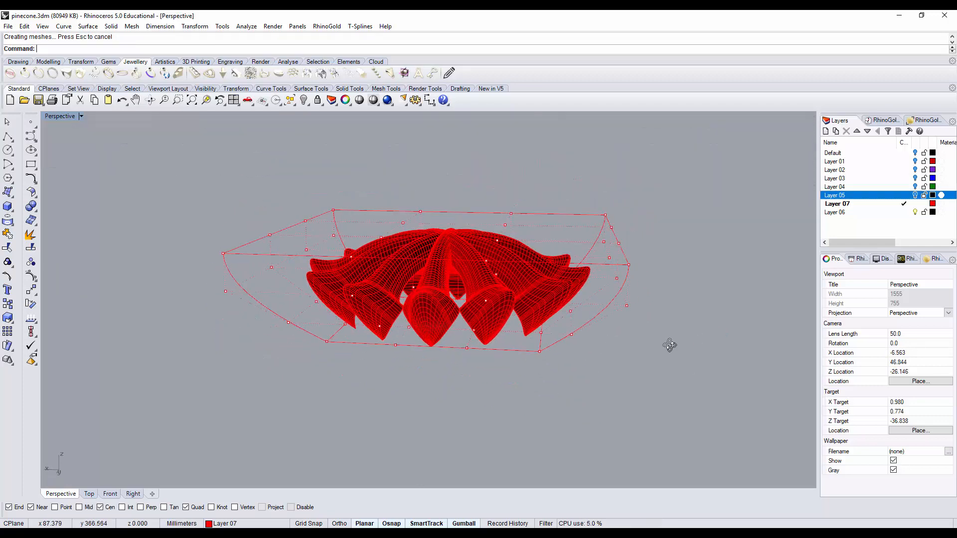
# Step: Delete the control cage around the red ring and show Layer 05 again to check the whole pinecone
pyautogui.click(696, 314)
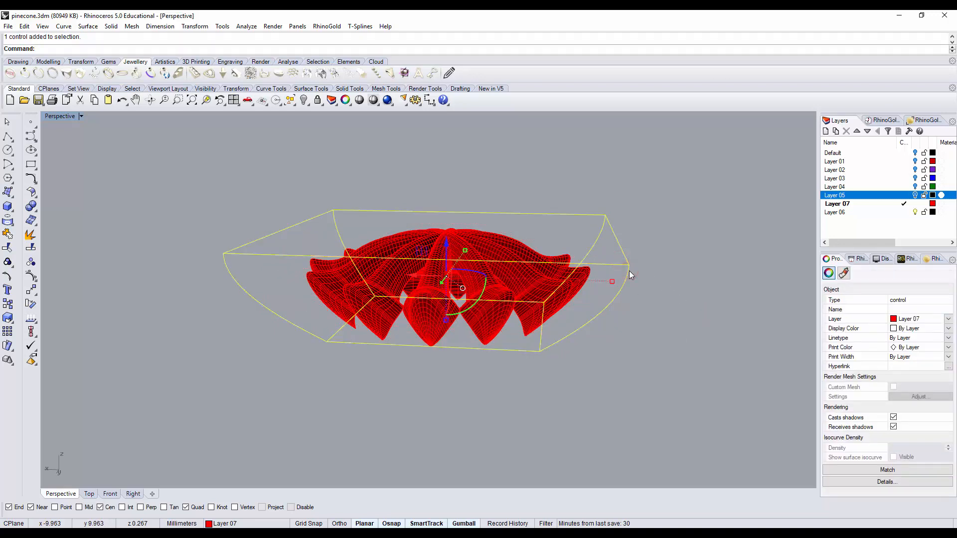
pyautogui.press('Delete')
pyautogui.moveTo(632, 281); pyautogui.dragTo(657, 278, button='right')
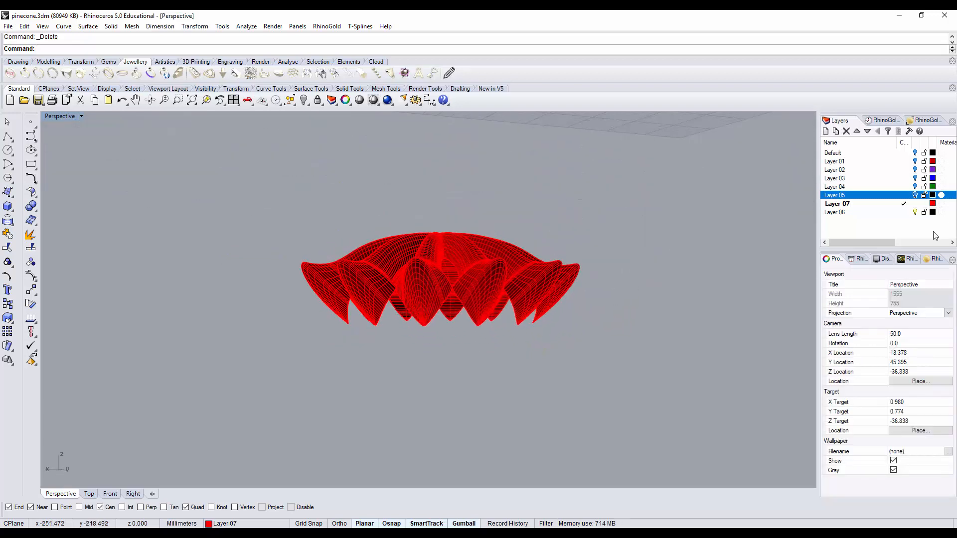
pyautogui.click(915, 195)
pyautogui.scroll(-6, 731, 230)
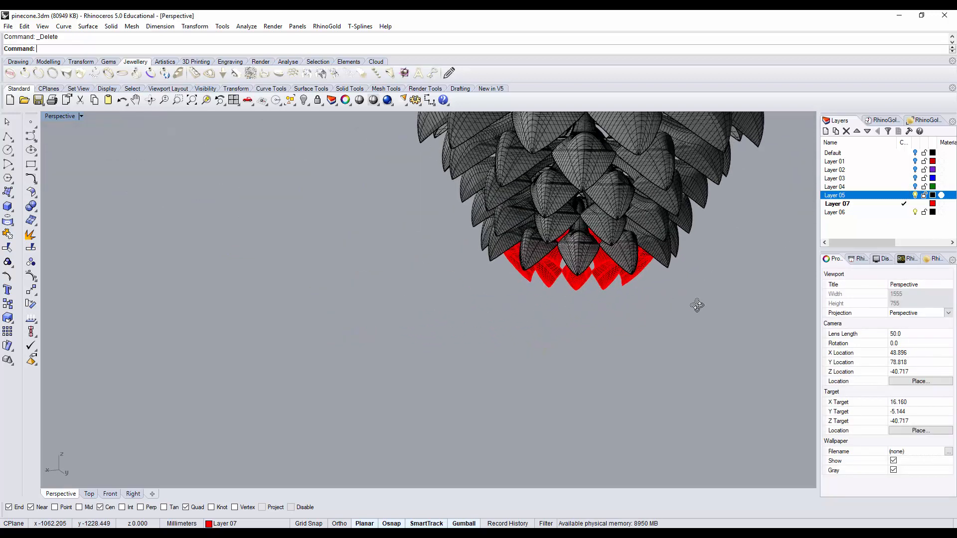
pyautogui.moveTo(696, 306); pyautogui.dragTo(519, 421, button='right')
pyautogui.scroll(-7, 622, 299)
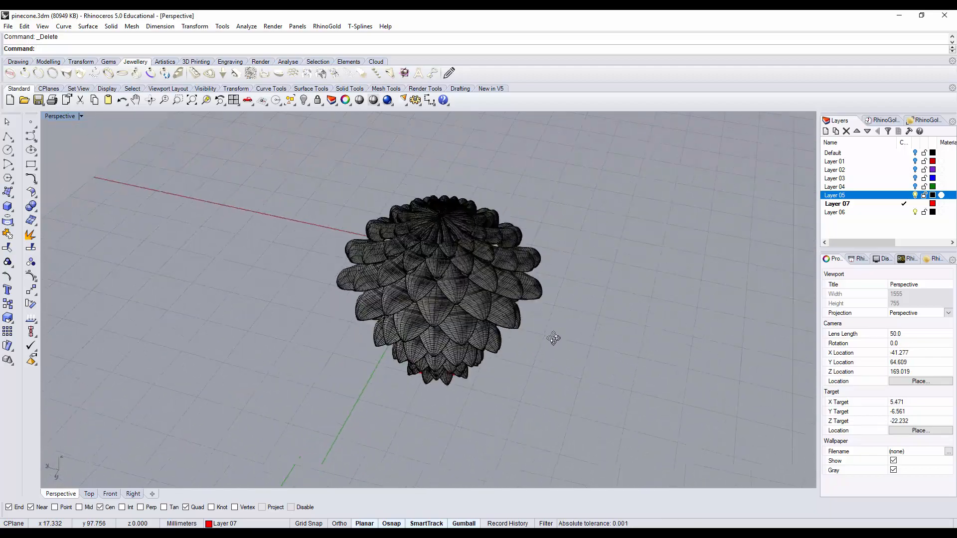
pyautogui.press('Home')
# Step: Draw a vertical line beside the pinecone in the Right view, roughly spanning the pinecone's height
pyautogui.doubleClick(58, 116)
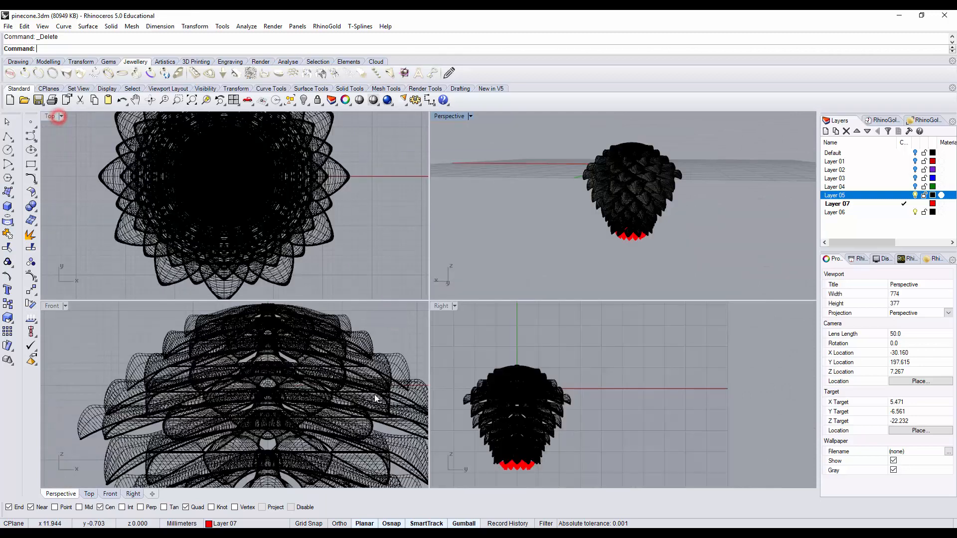
pyautogui.scroll(-4, 635, 353)
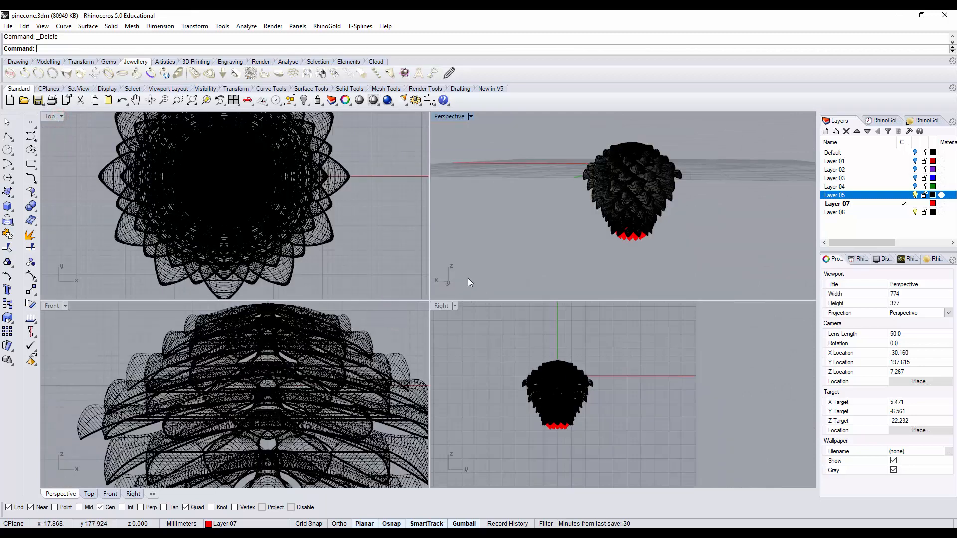
pyautogui.doubleClick(444, 306)
pyautogui.moveTo(413, 272); pyautogui.dragTo(447, 261, button='right')
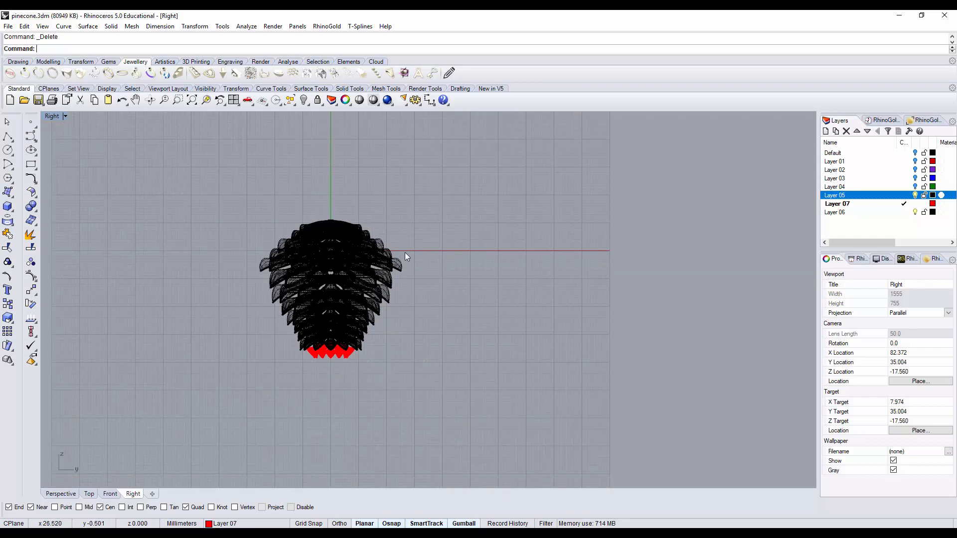
pyautogui.scroll(2, 421, 269)
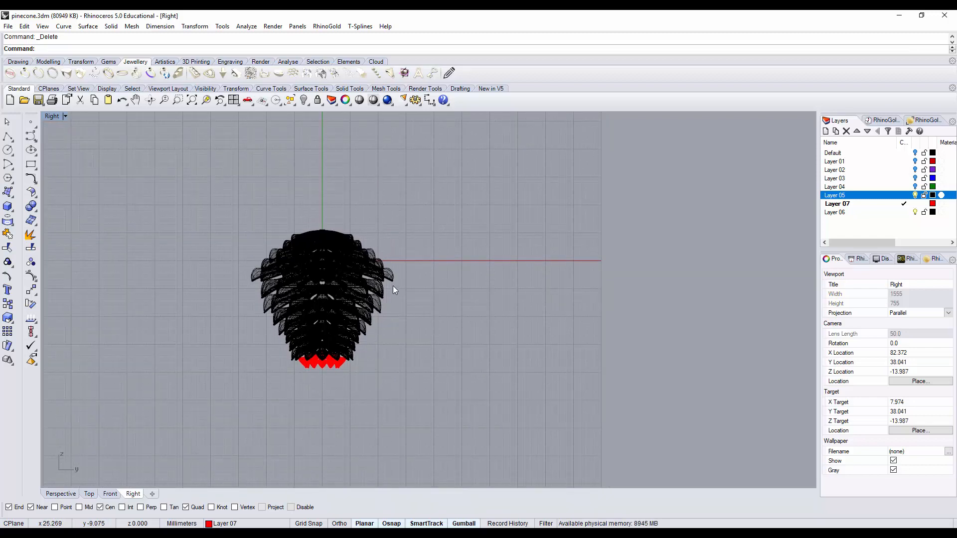
pyautogui.scroll(4, 393, 284)
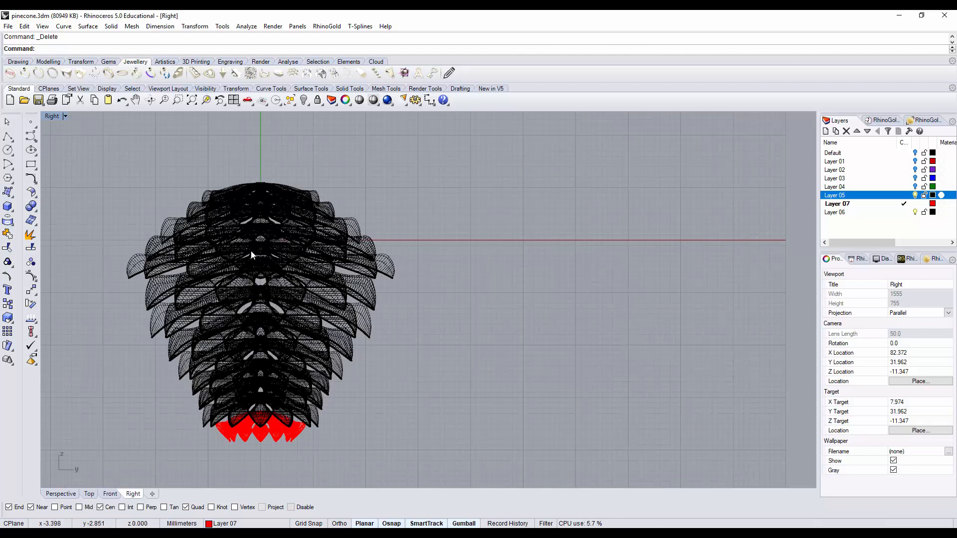
pyautogui.moveTo(522, 206); pyautogui.dragTo(522, 241, button='right')
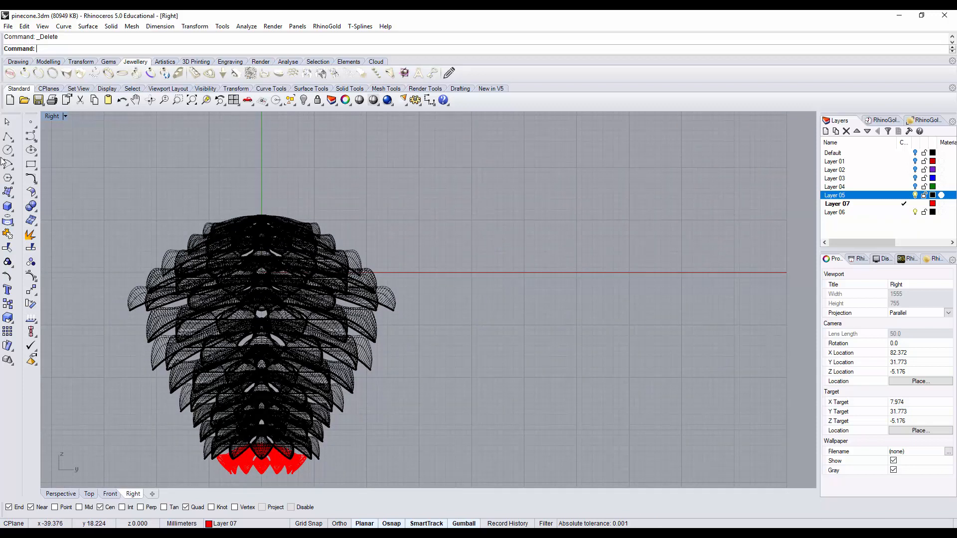
pyautogui.click(7, 136)
pyautogui.click(481, 220)
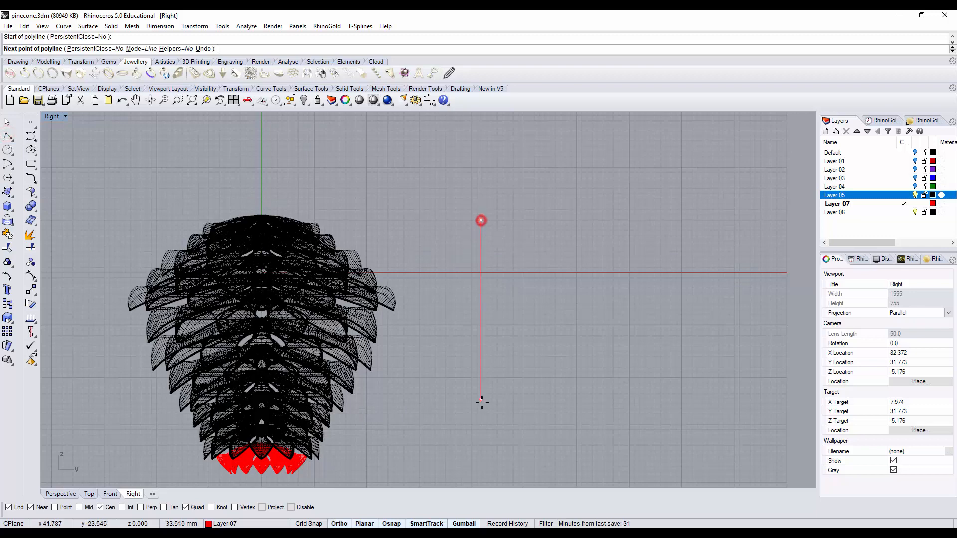
pyautogui.click(480, 459)
pyautogui.press('F8')
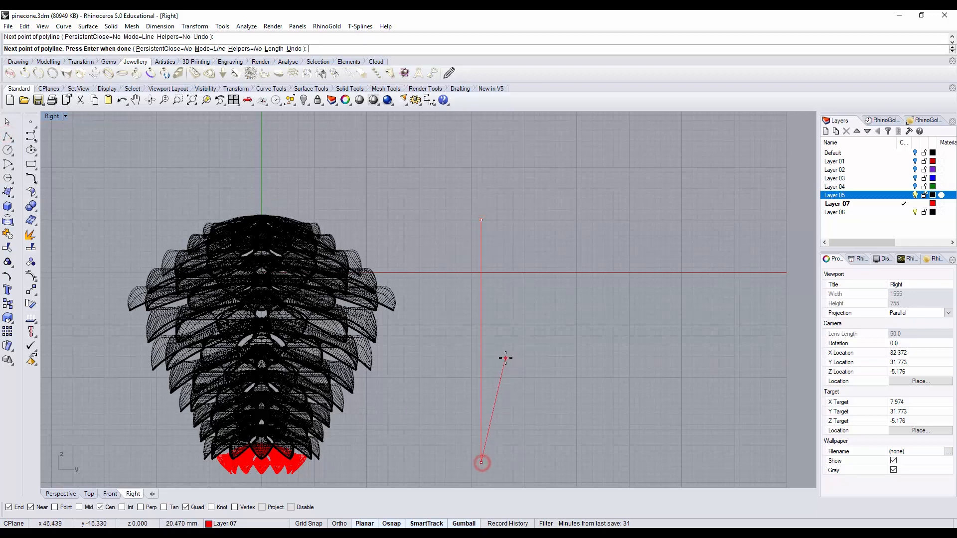
pyautogui.press('Return')
# Step: Pipe the vertical line with round caps and a radius of about 2.5 mm at both ends
pyautogui.click(479, 293)
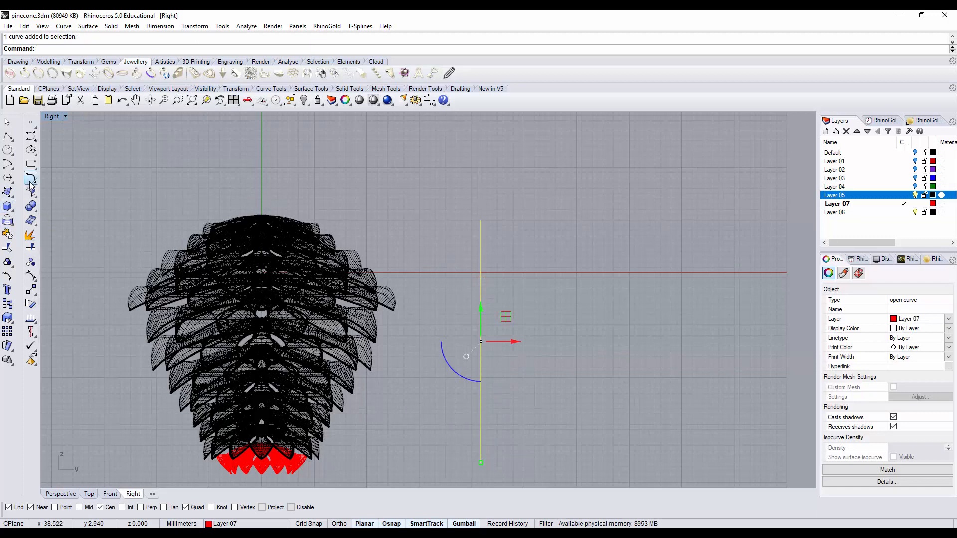
pyautogui.click(7, 207)
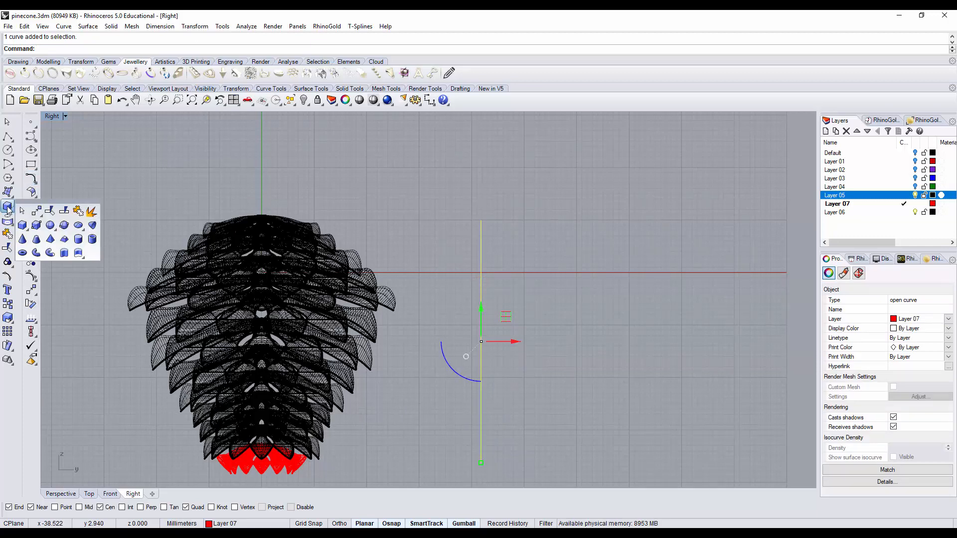
pyautogui.click(49, 253)
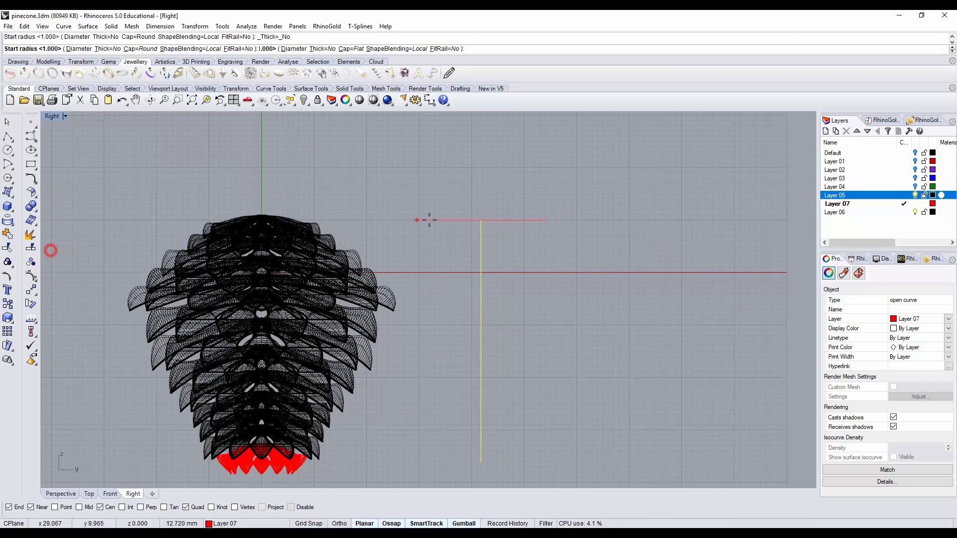
pyautogui.click(468, 224)
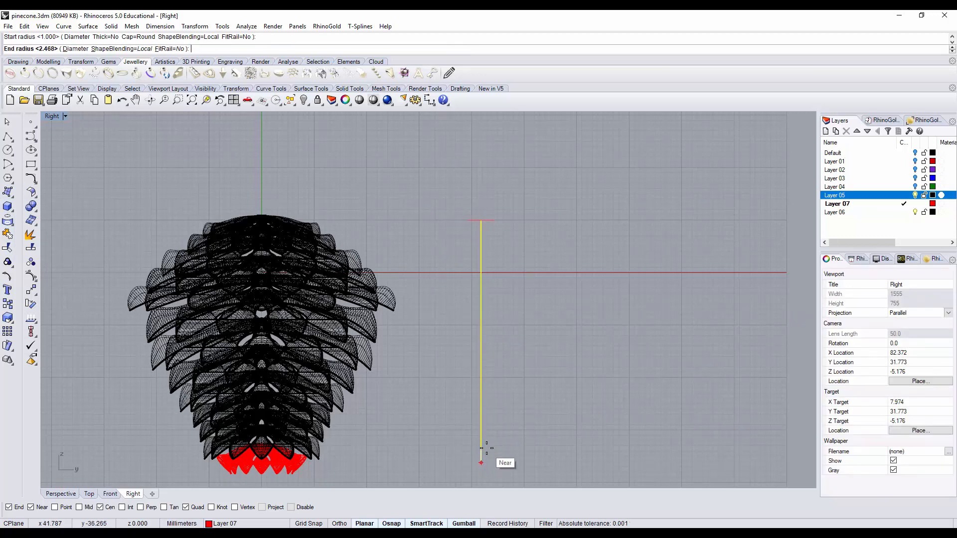
pyautogui.press('Return')
pyautogui.press('Return')
pyautogui.click(573, 312)
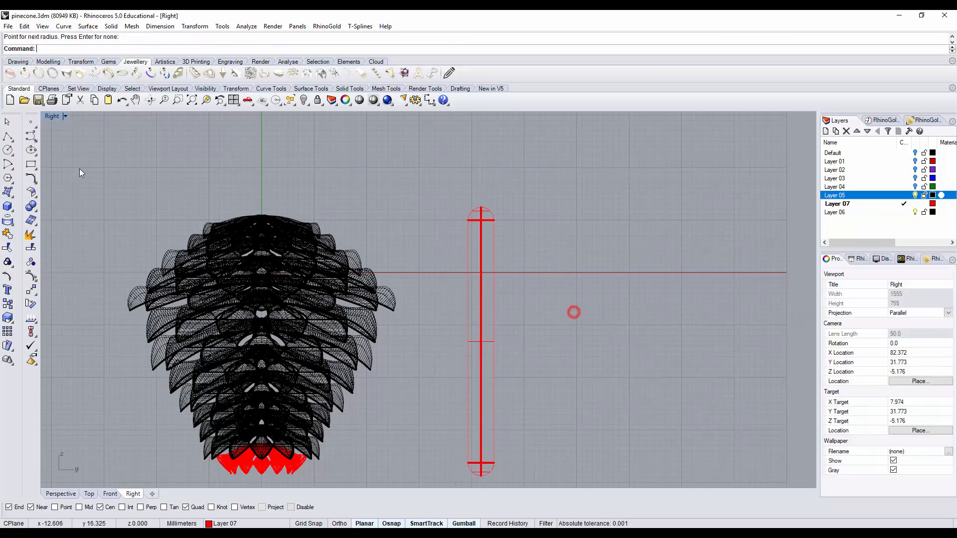
# Step: Examine the pipe in the Perspective view and the centre where the scales meet at the pinecone's top
pyautogui.doubleClick(50, 115)
pyautogui.doubleClick(441, 118)
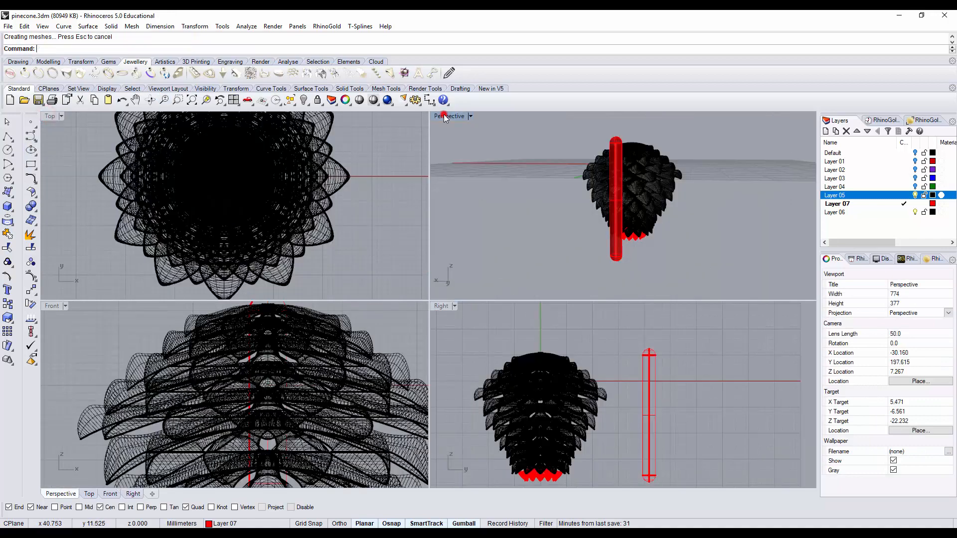
pyautogui.click(438, 401)
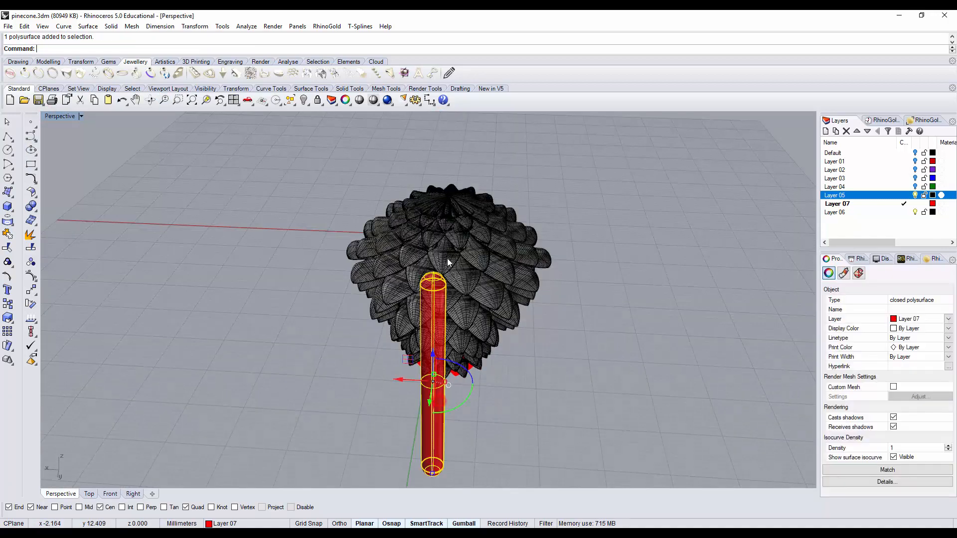
pyautogui.moveTo(447, 258); pyautogui.dragTo(465, 274, button='right')
pyautogui.scroll(6, 465, 274)
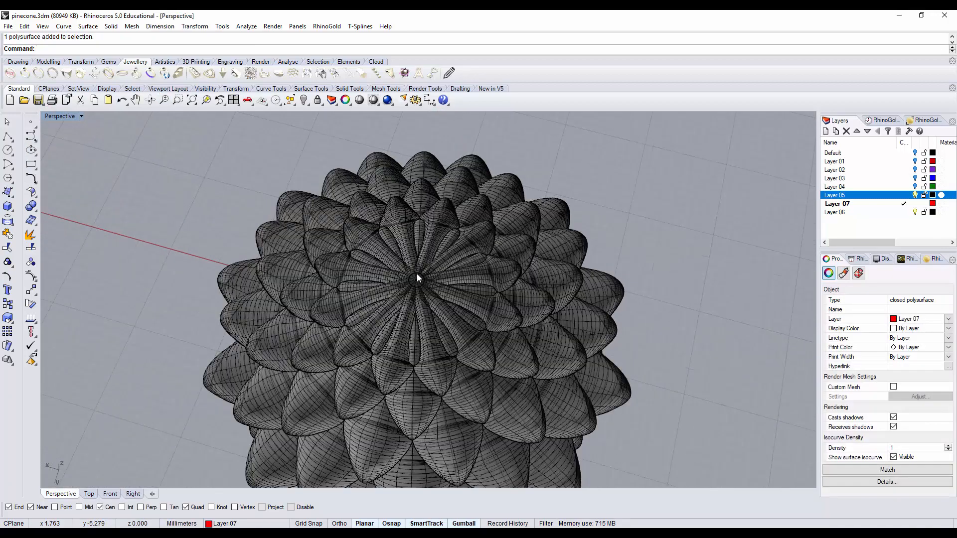
pyautogui.click(420, 279)
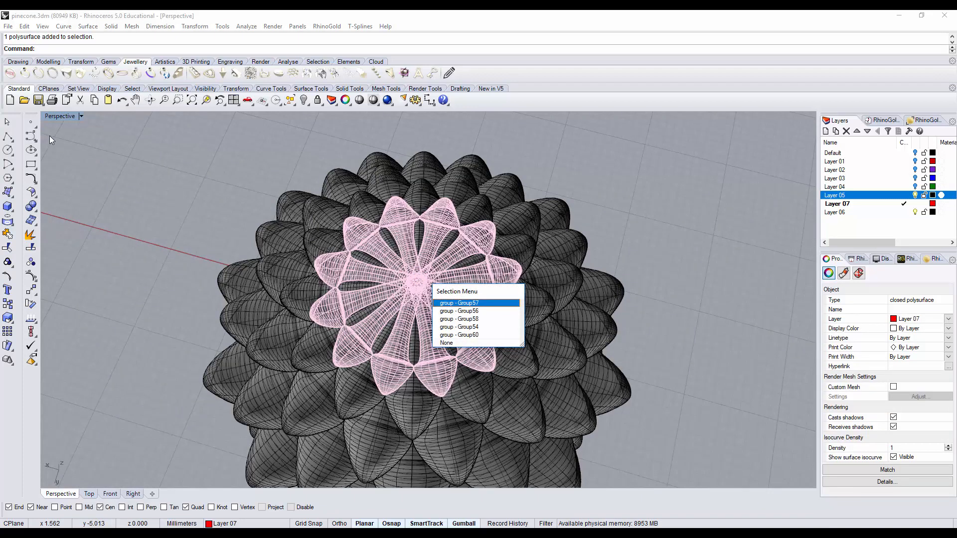
pyautogui.click(51, 116)
pyautogui.doubleClick(53, 116)
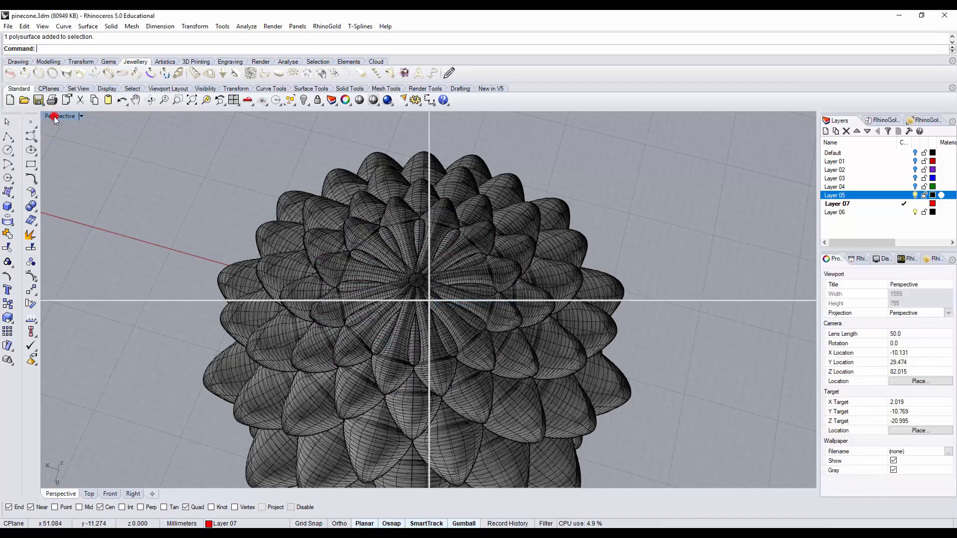
# Step: Centre the pipe inside the pinecone by aligning it with the widest ring of scales at alignment point 0
pyautogui.moveTo(151, 154)
pyautogui.mouseDown(button='right')
pyautogui.moveTo(277, 181)
pyautogui.moveTo(227, 201)
pyautogui.mouseUp(button='right')
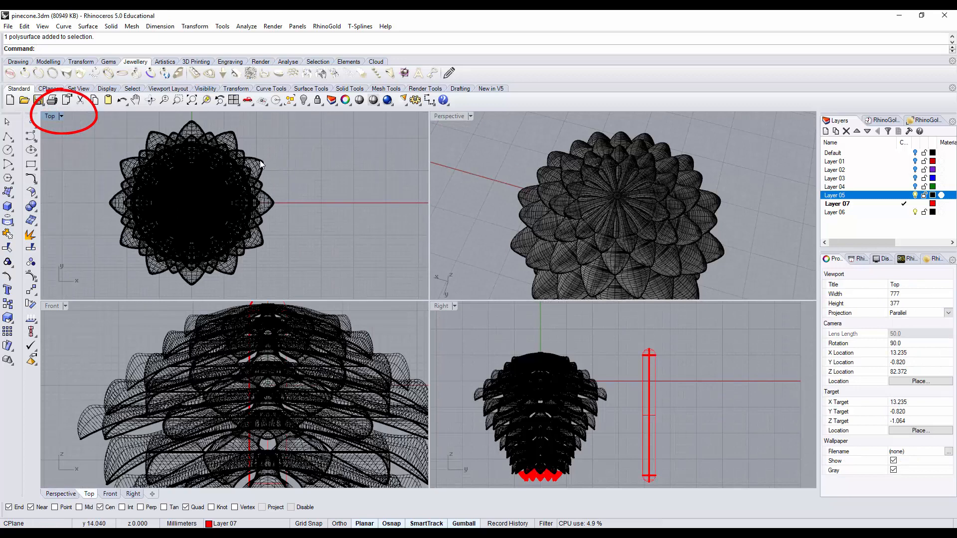
pyautogui.click(288, 169)
pyautogui.scroll(-3, 294, 167)
pyautogui.scroll(3, 231, 136)
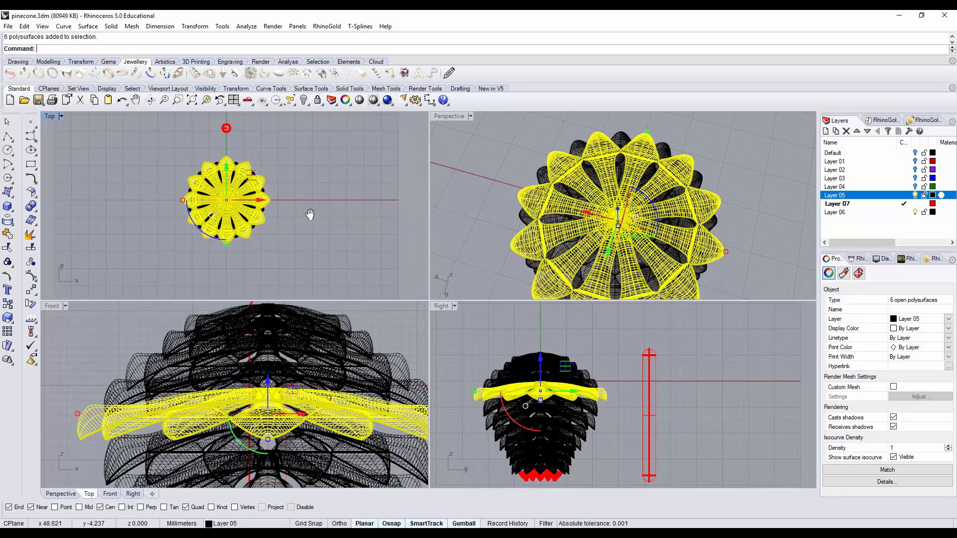
pyautogui.click(231, 133)
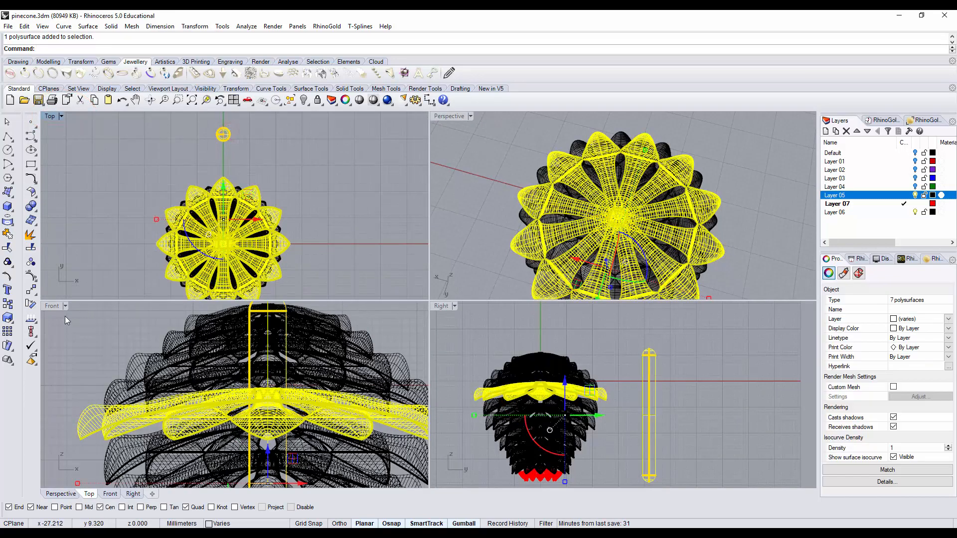
pyautogui.click(37, 330)
pyautogui.click(74, 350)
pyautogui.click(223, 244)
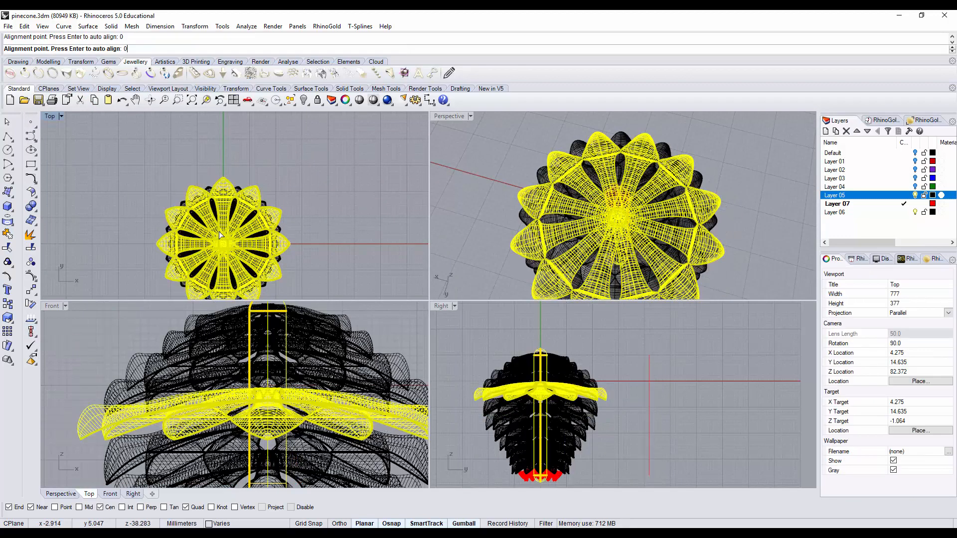
pyautogui.click(321, 212)
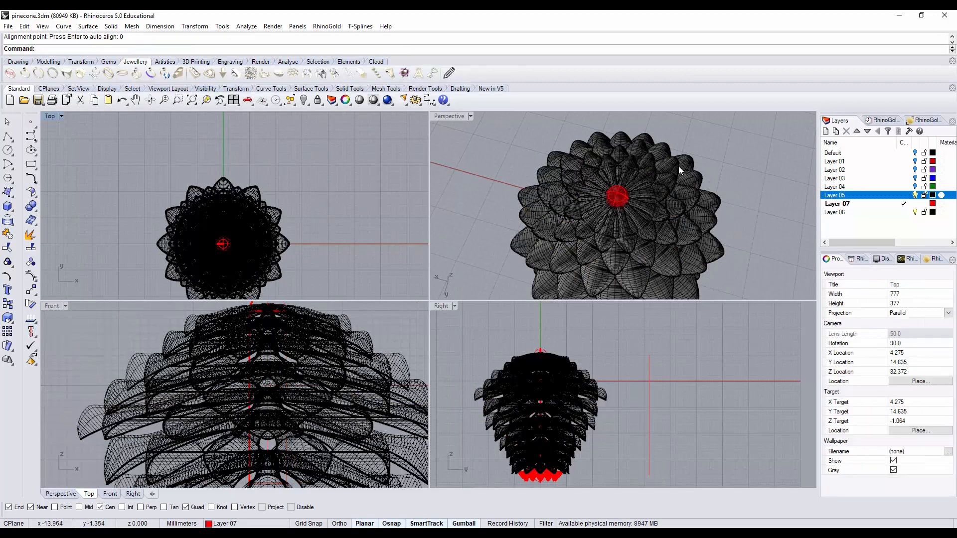
# Step: Delete the leftover vertical line beside the pinecone
pyautogui.moveTo(677, 166); pyautogui.dragTo(615, 220, button='right')
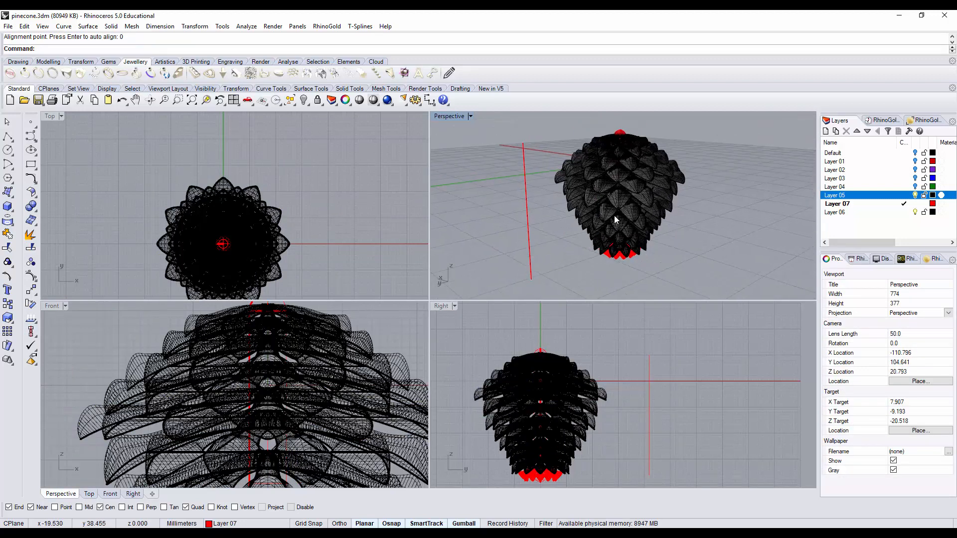
pyautogui.moveTo(507, 245); pyautogui.dragTo(510, 245)
pyautogui.press('Delete')
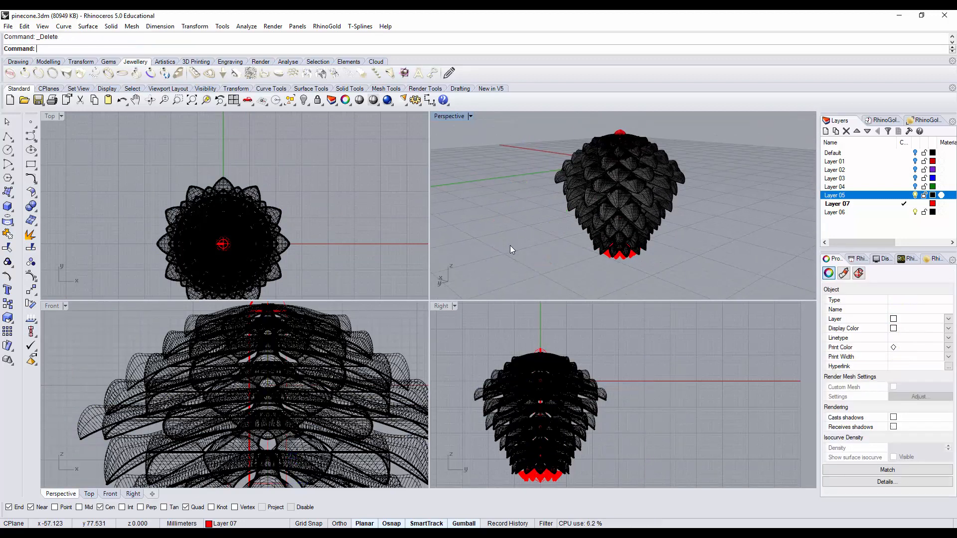
# Step: Stretch the widest ring of scales slightly in height and scale it inward to blend with its neighbouring rings
pyautogui.scroll(-4, 188, 393)
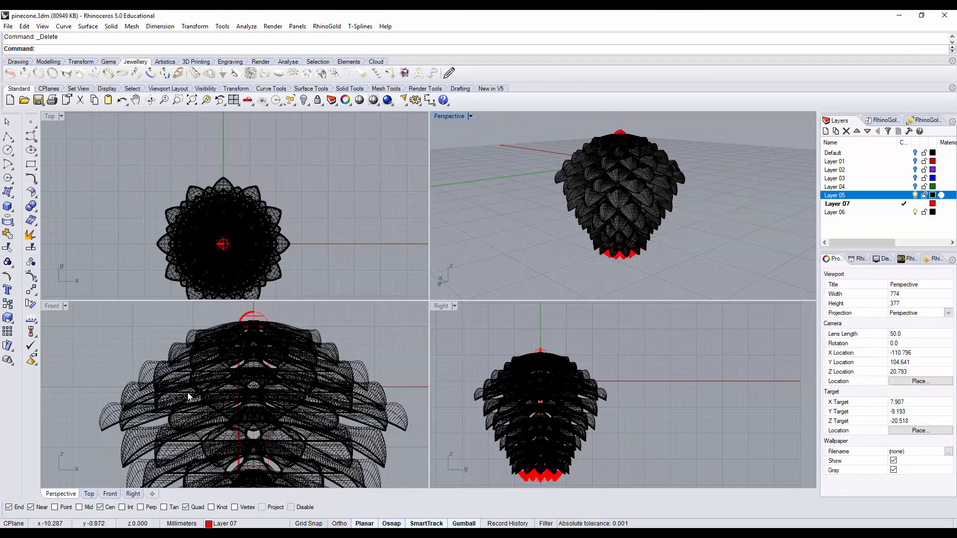
pyautogui.moveTo(187, 393); pyautogui.dragTo(187, 385, button='right')
pyautogui.click(117, 401)
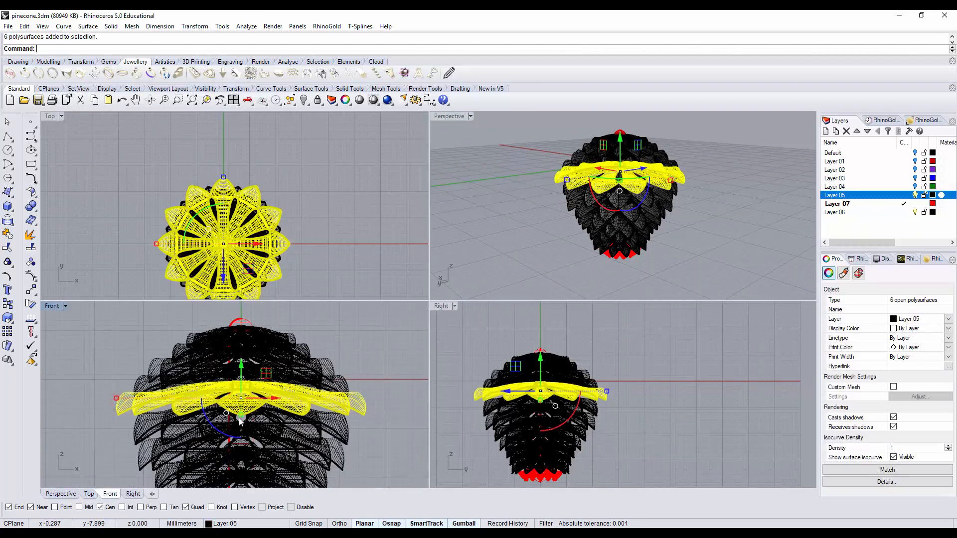
pyautogui.moveTo(241, 422); pyautogui.dragTo(241, 422)
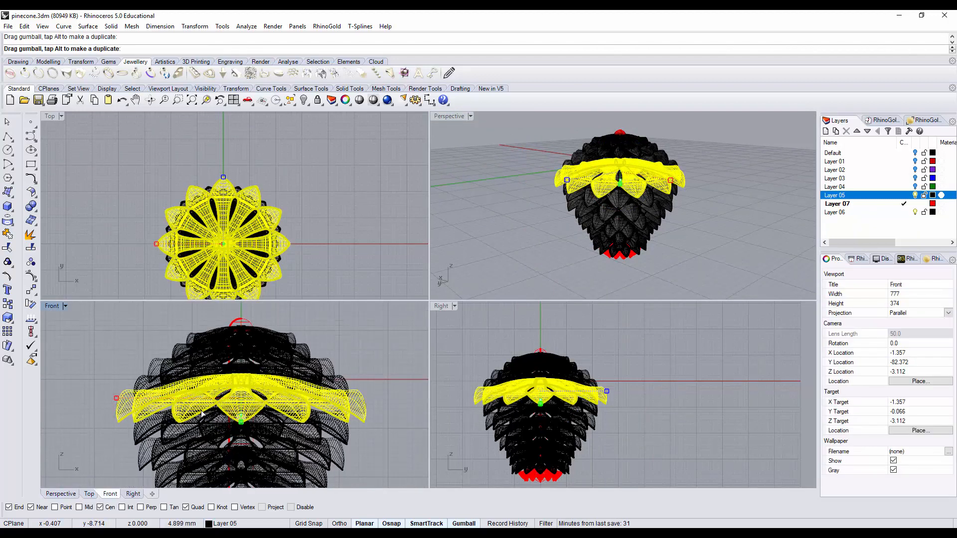
pyautogui.moveTo(115, 399)
pyautogui.keyDown('shift'); pyautogui.mouseDown()
pyautogui.moveTo(126, 408)
pyautogui.moveTo(100, 398)
pyautogui.mouseUp(); pyautogui.keyUp('shift')
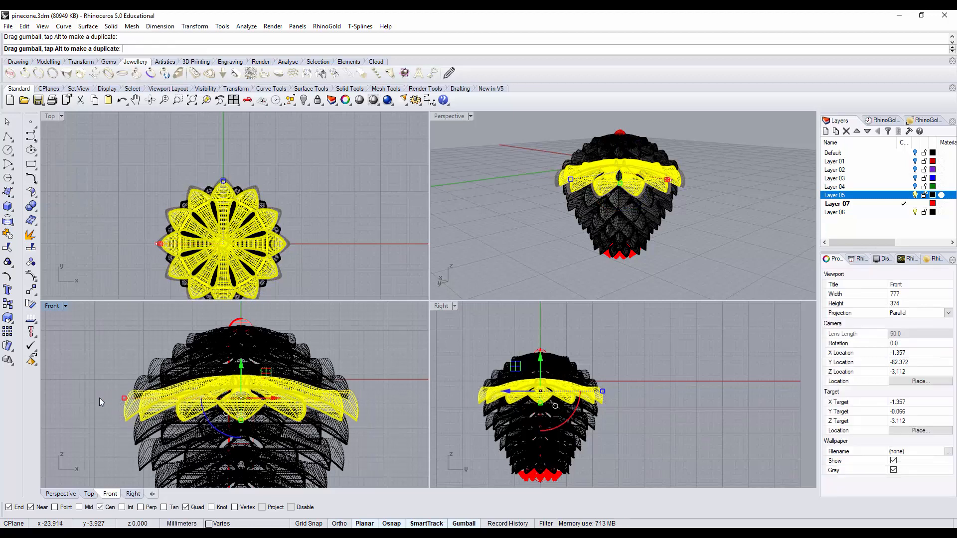
pyautogui.click(97, 397)
# Step: Set the Perspective view to the Rendered display mode, maximize it and inspect the finished pinecone
pyautogui.click(494, 211)
pyautogui.moveTo(607, 208); pyautogui.dragTo(459, 103, button='right')
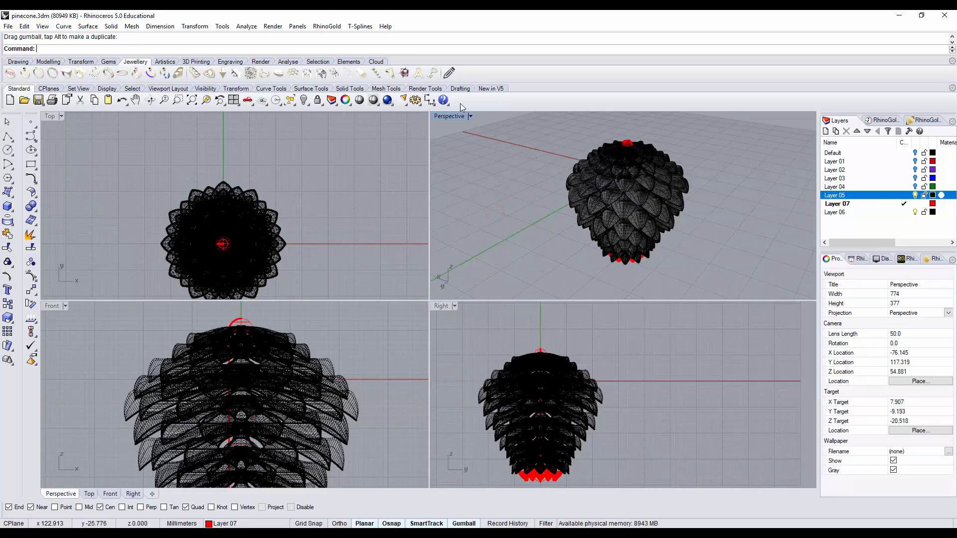
pyautogui.click(471, 115)
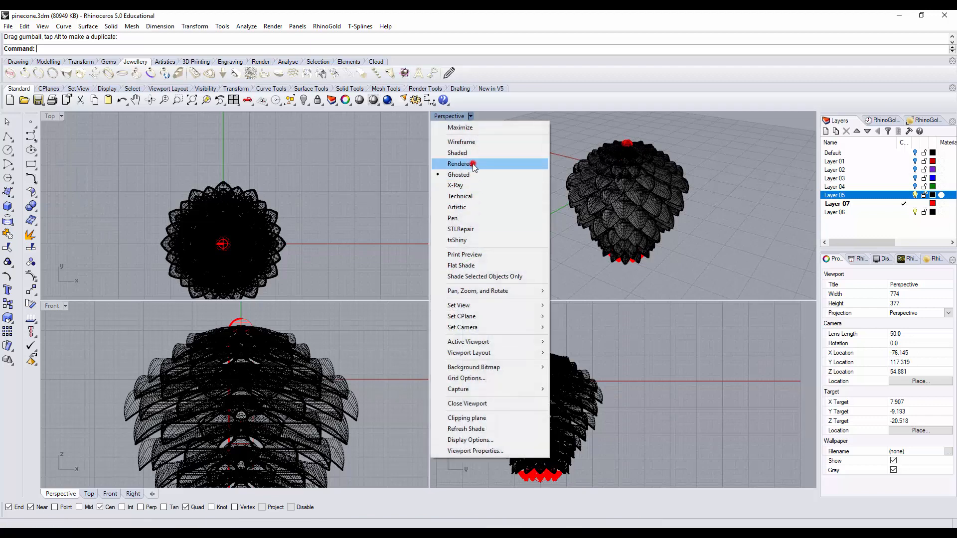
pyautogui.click(473, 163)
pyautogui.scroll(-4, 497, 176)
pyautogui.moveTo(590, 211); pyautogui.dragTo(630, 221, button='right')
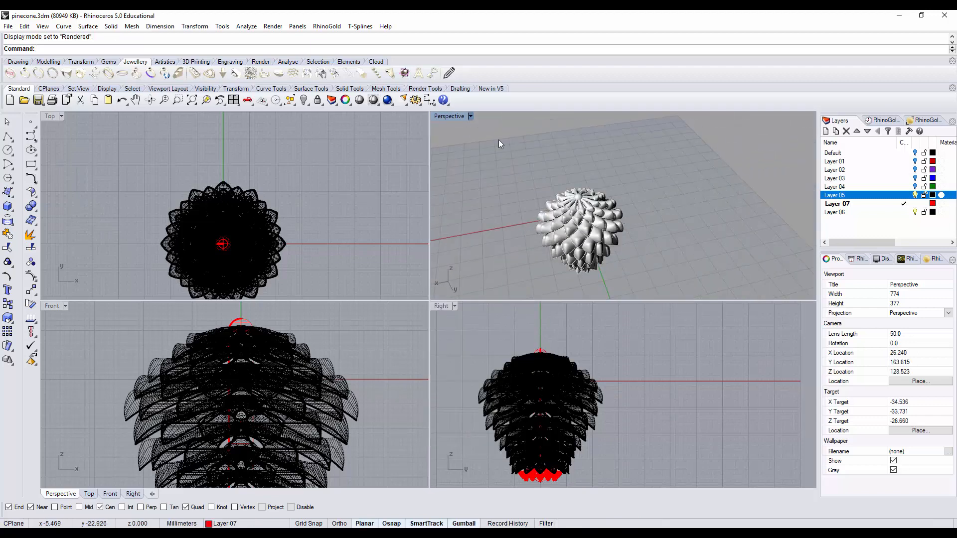
pyautogui.doubleClick(437, 116)
pyautogui.keyDown('shift'); pyautogui.moveTo(324, 369); pyautogui.dragTo(405, 298, button='right'); pyautogui.keyUp('shift')
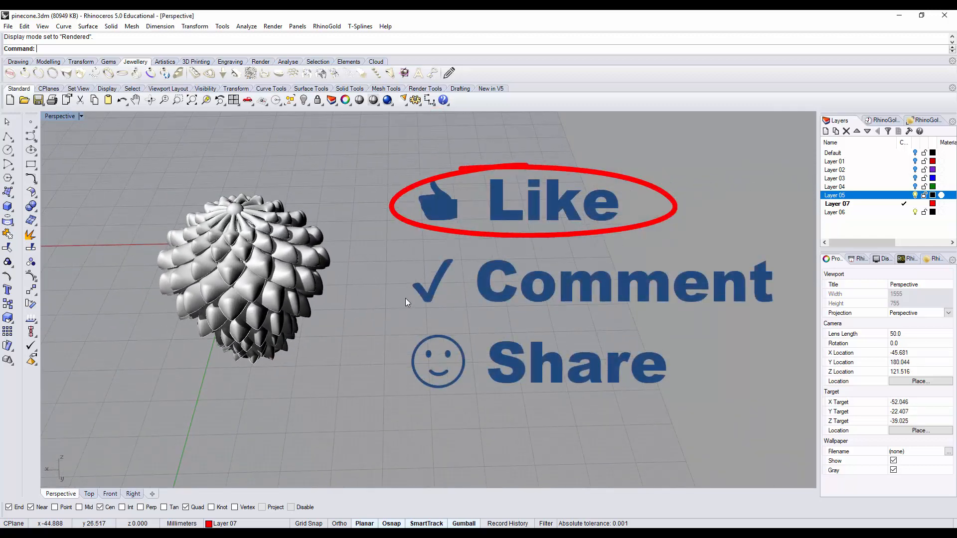